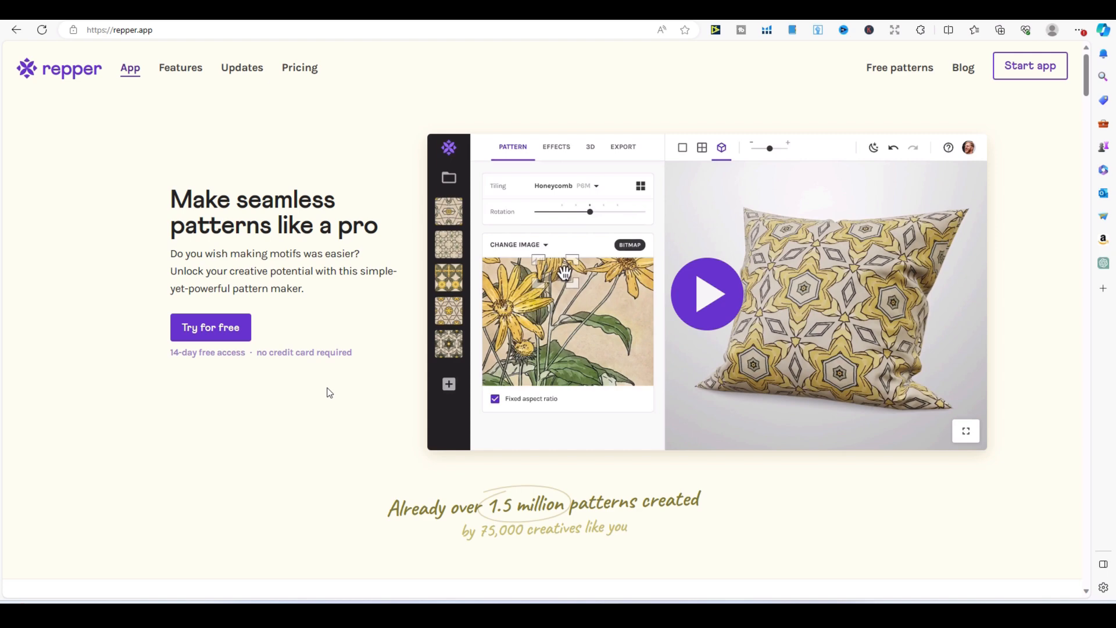
- Review the membership benefits and the monthly and yearly plan prices on the Repper website
click(299, 69)
scroll(792, 333, down, 4)
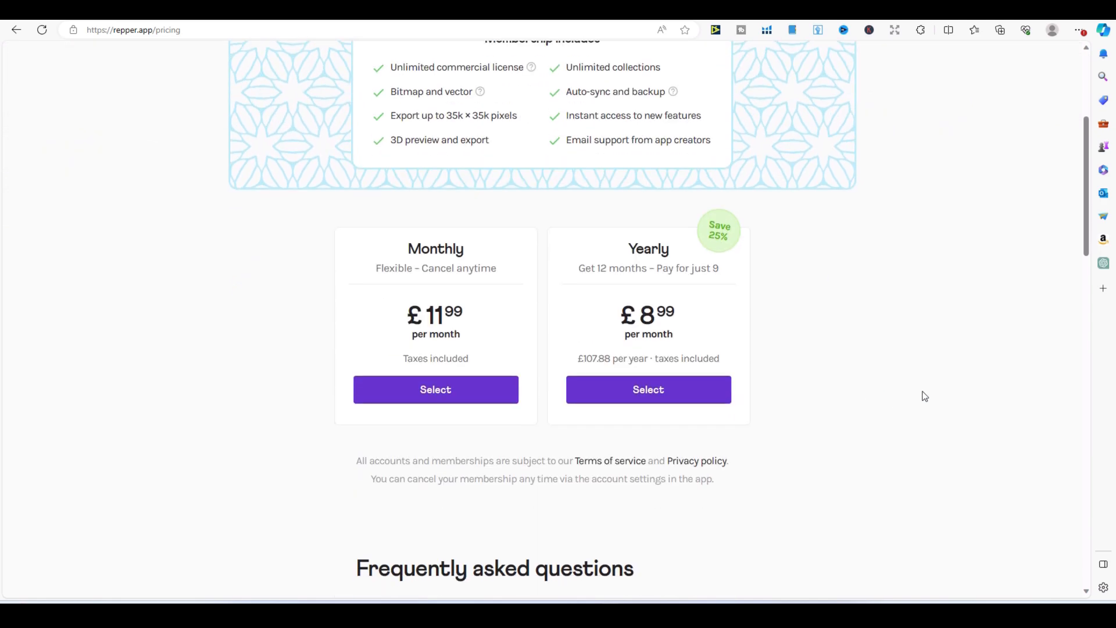
scroll(925, 396, up, 1)
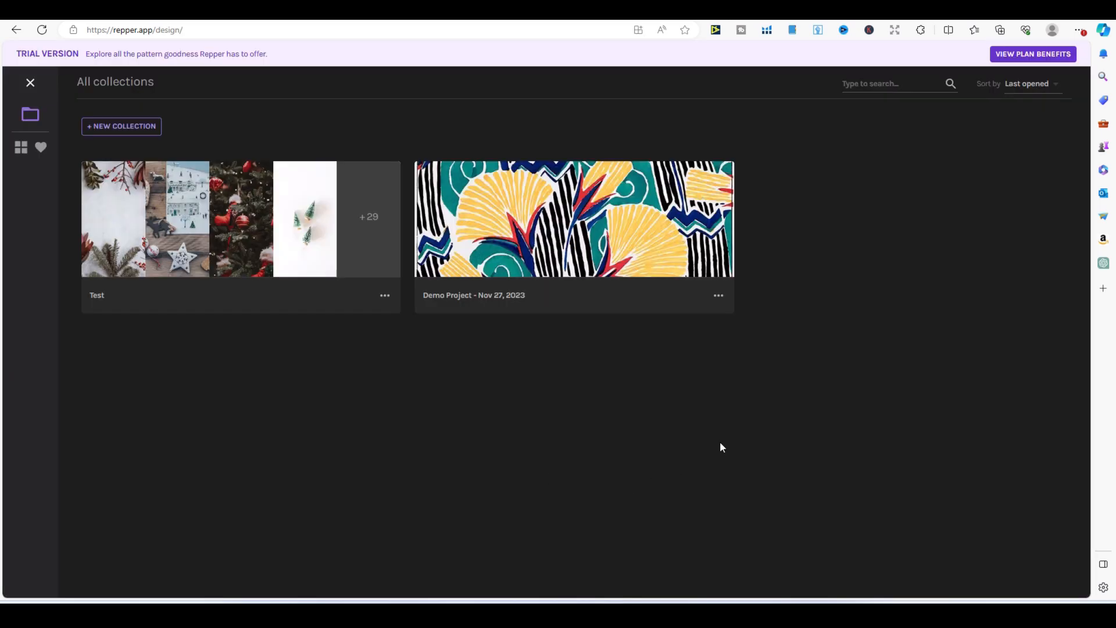
- Create a new collection with its own title
mouse_move(341, 252)
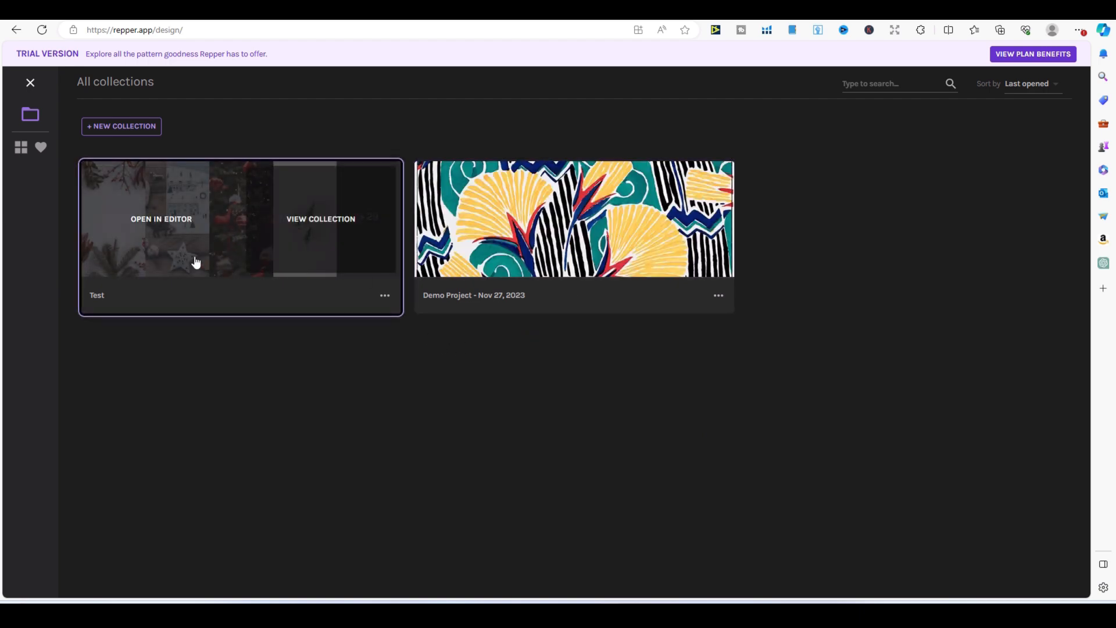
click(121, 130)
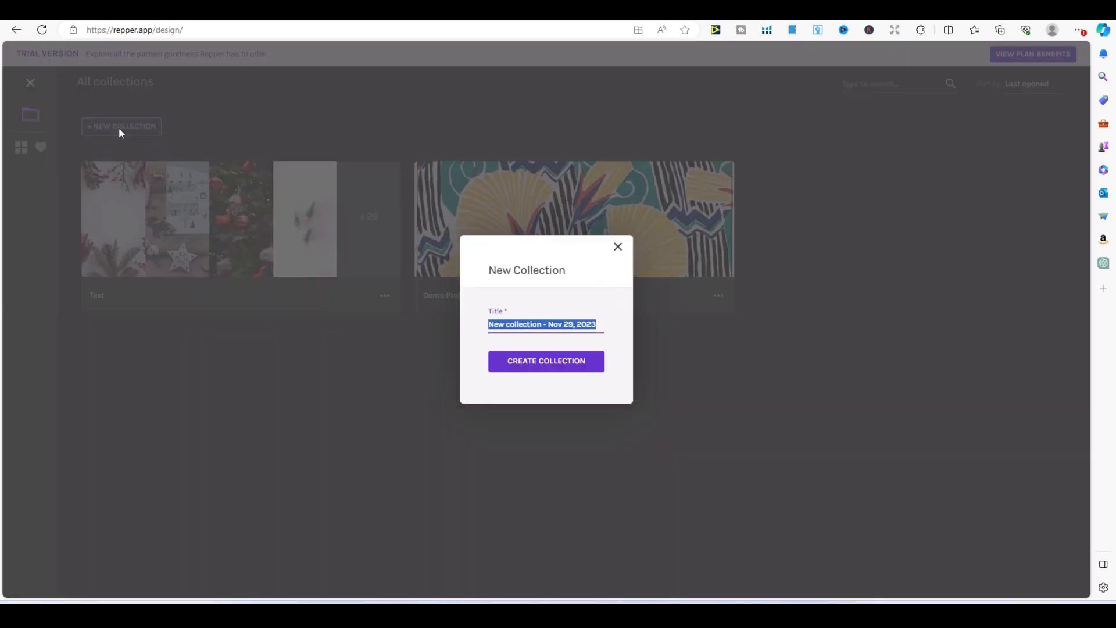
text(y)
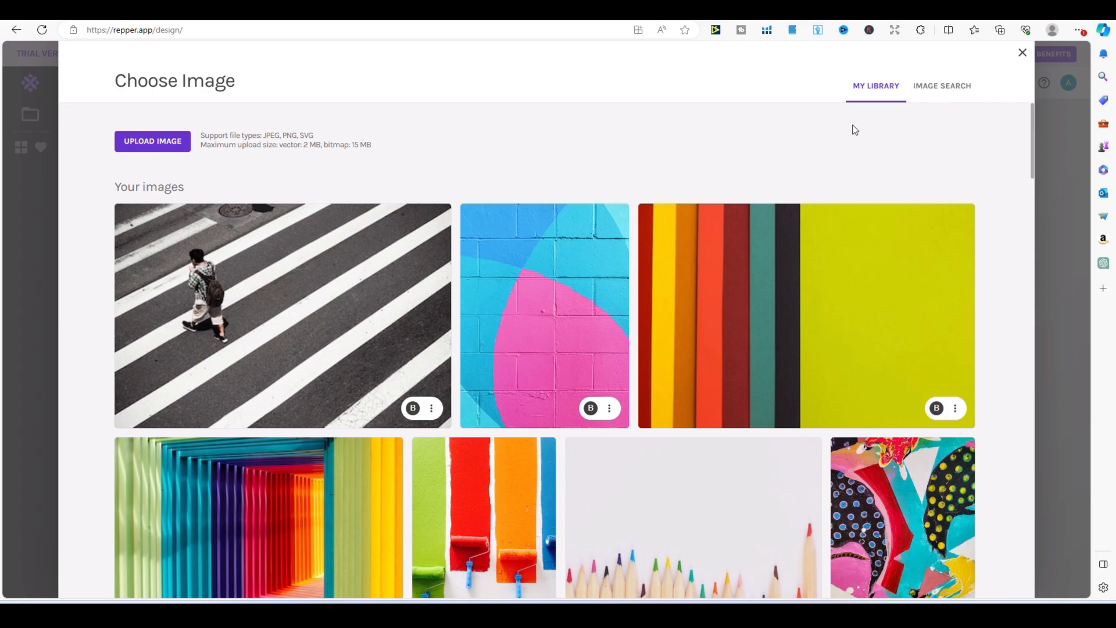
- Browse the stock photo topics color, geometry, design, shapes and illustration, and choose the paint-roller photo from the color results
click(940, 93)
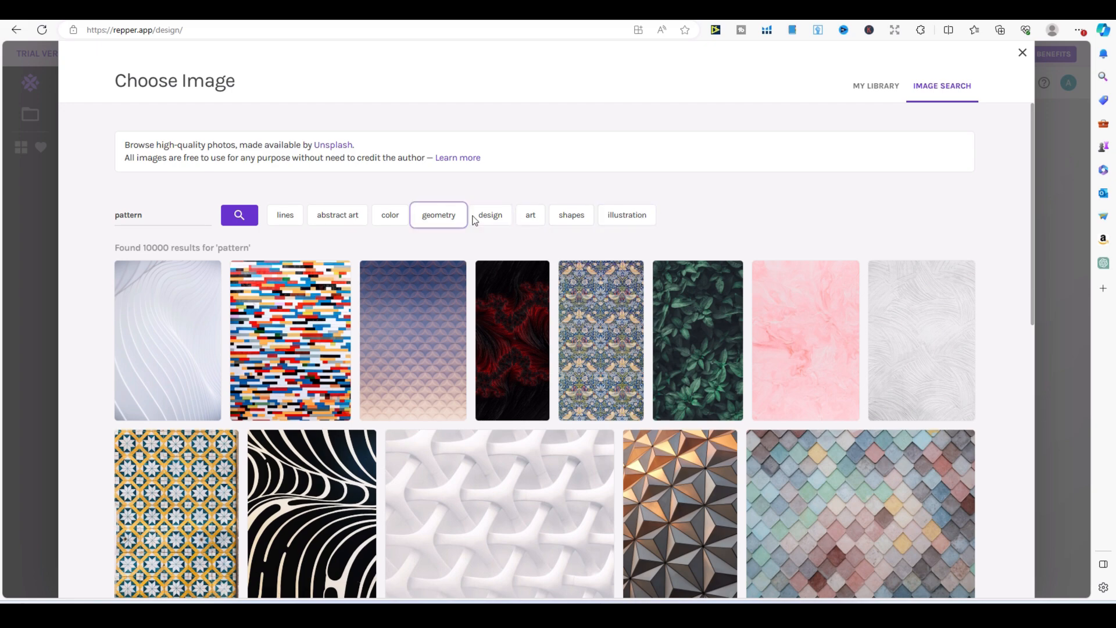
click(403, 216)
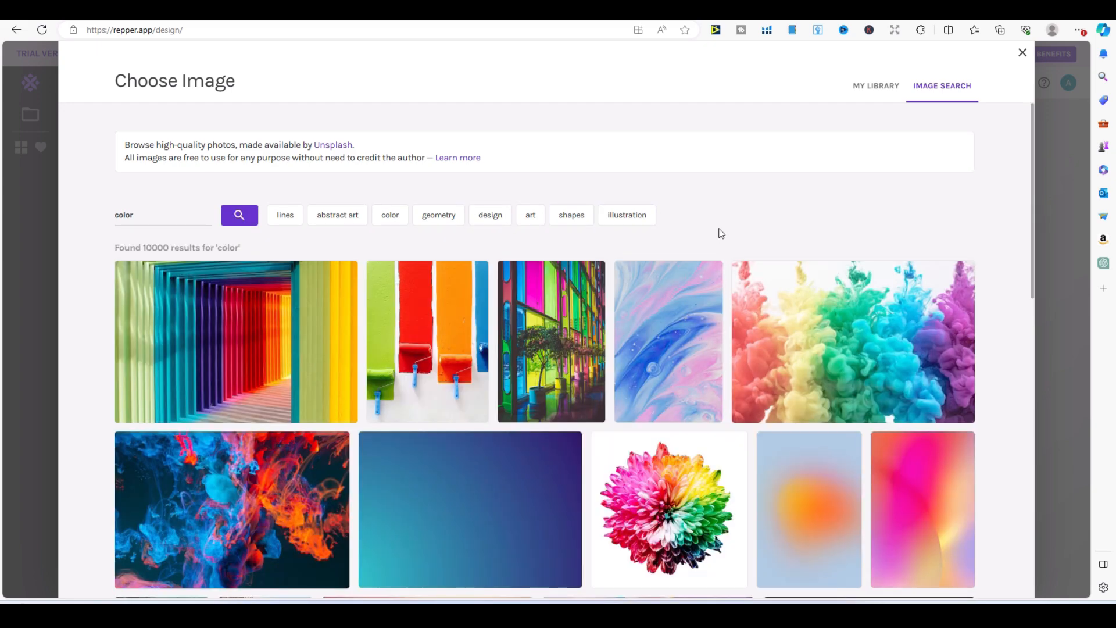
click(448, 222)
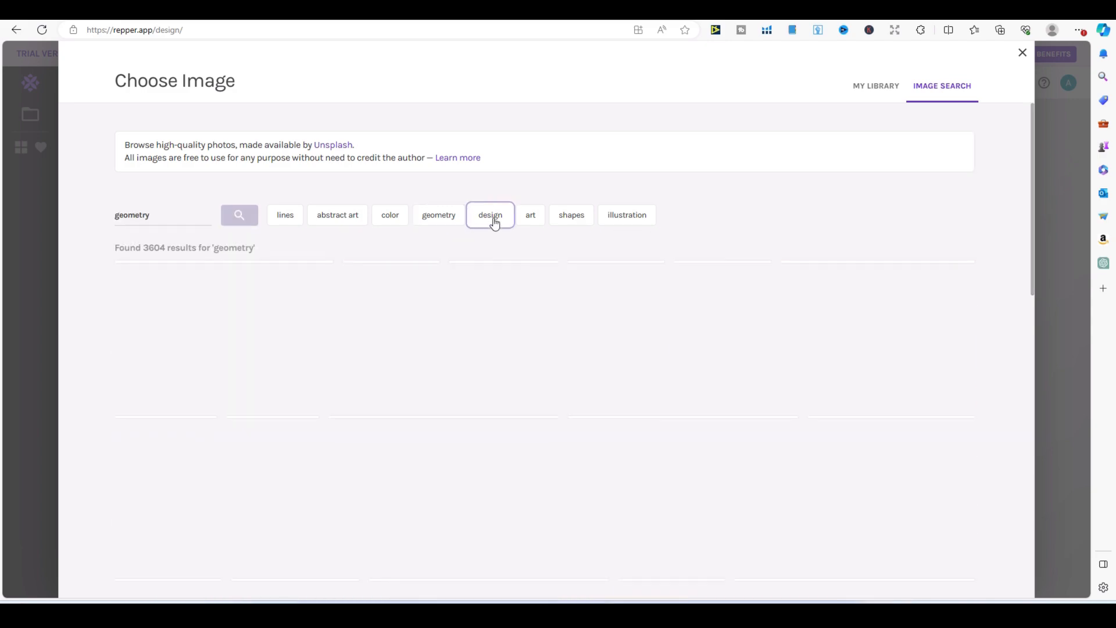
click(492, 223)
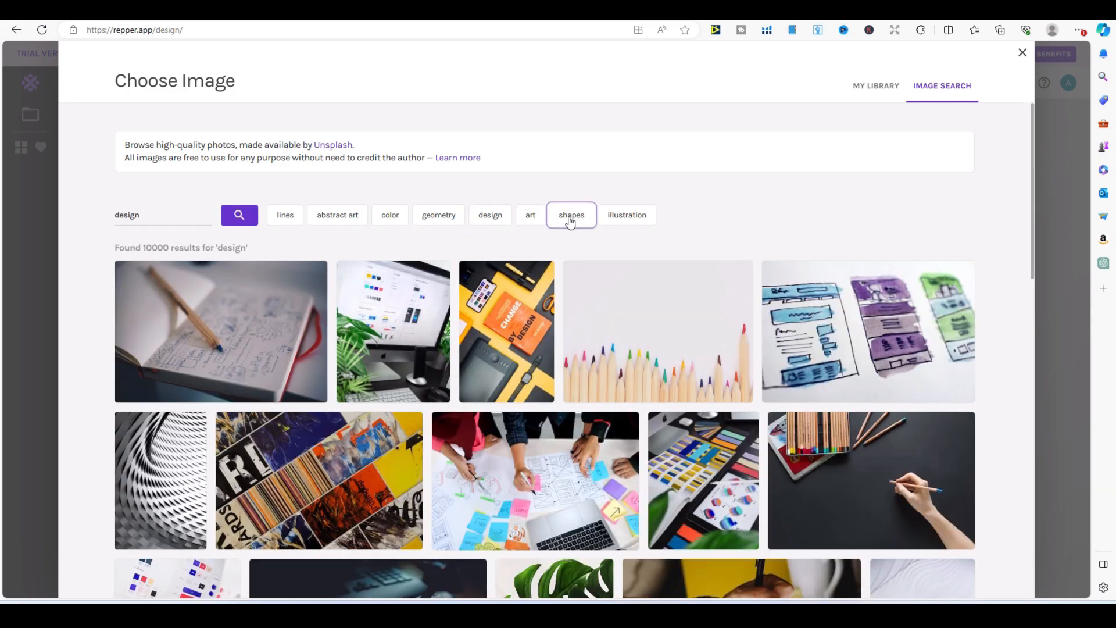
click(571, 222)
click(610, 224)
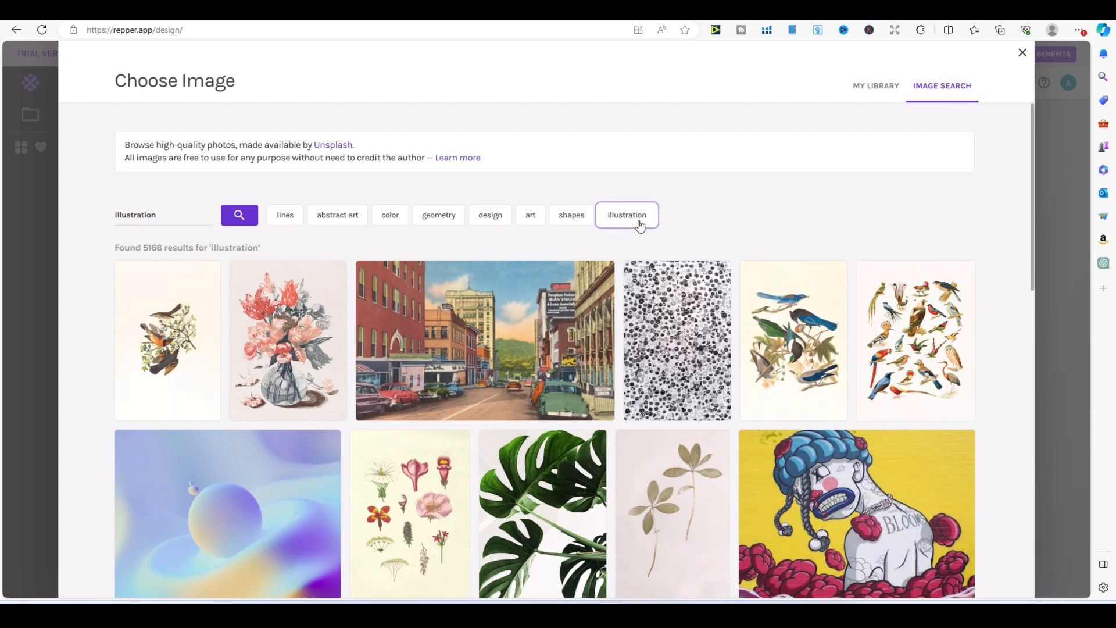
click(394, 225)
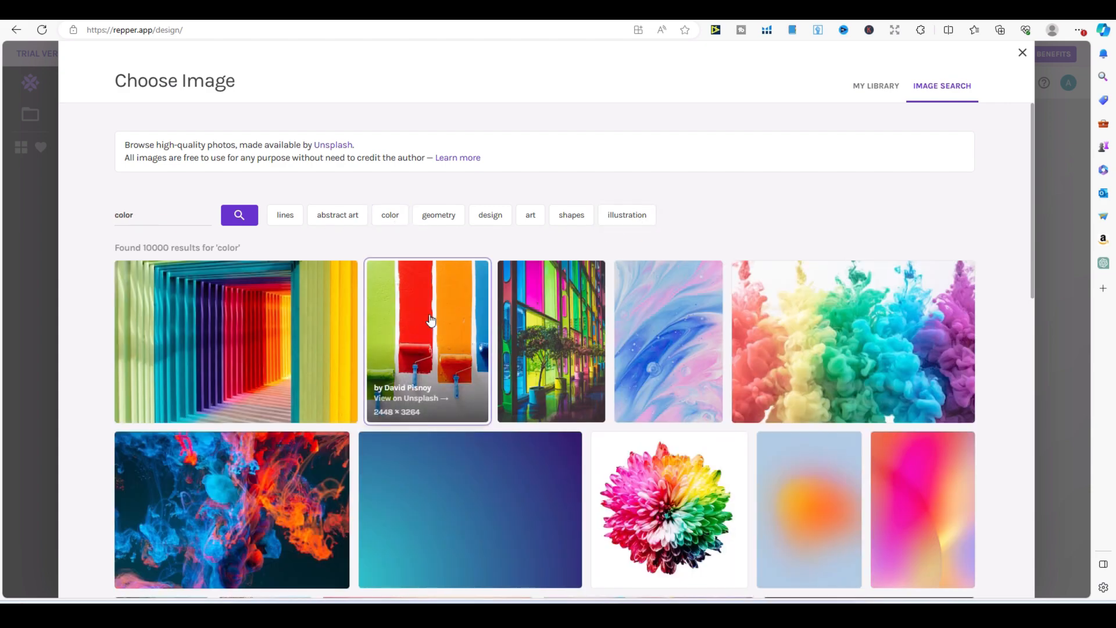
click(427, 314)
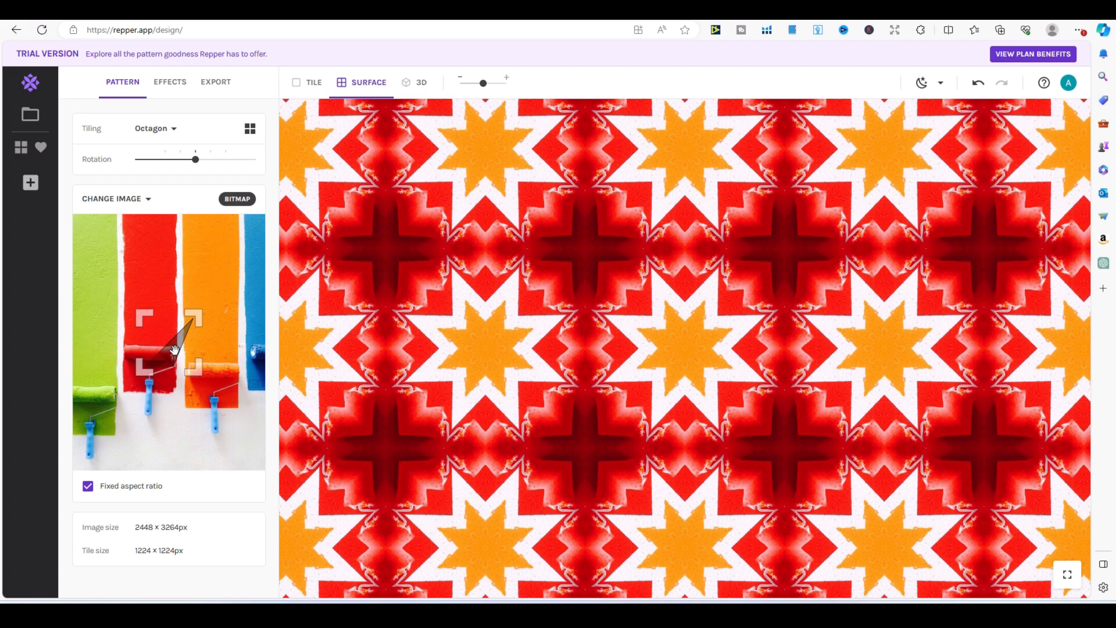
- Preview the available tilings on the pattern and select the advanced Octagon tiling
click(173, 133)
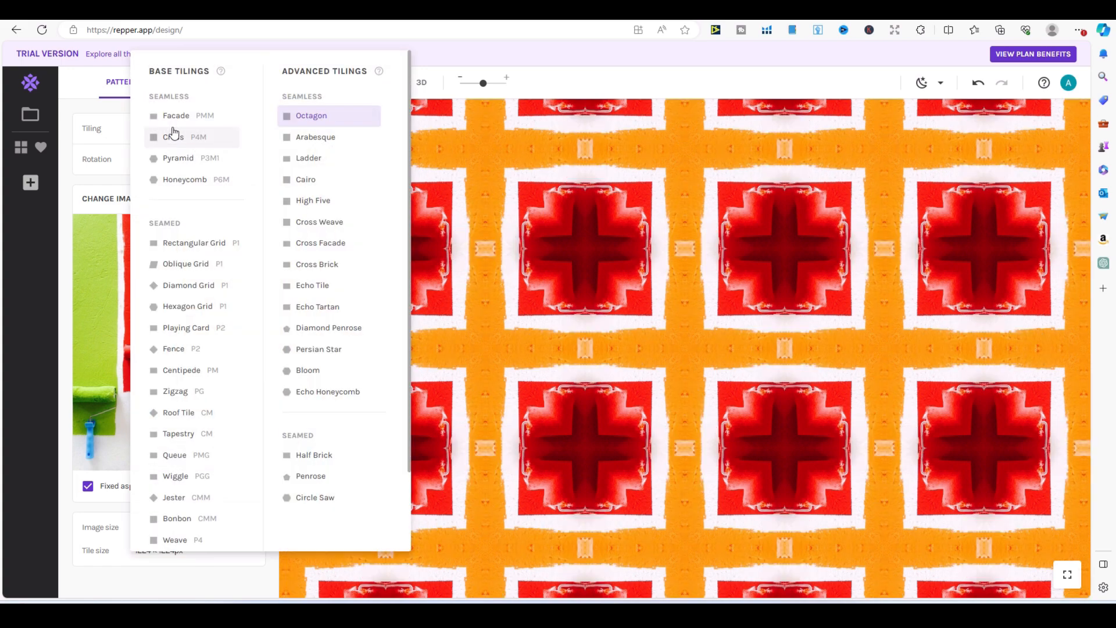
click(118, 135)
click(177, 133)
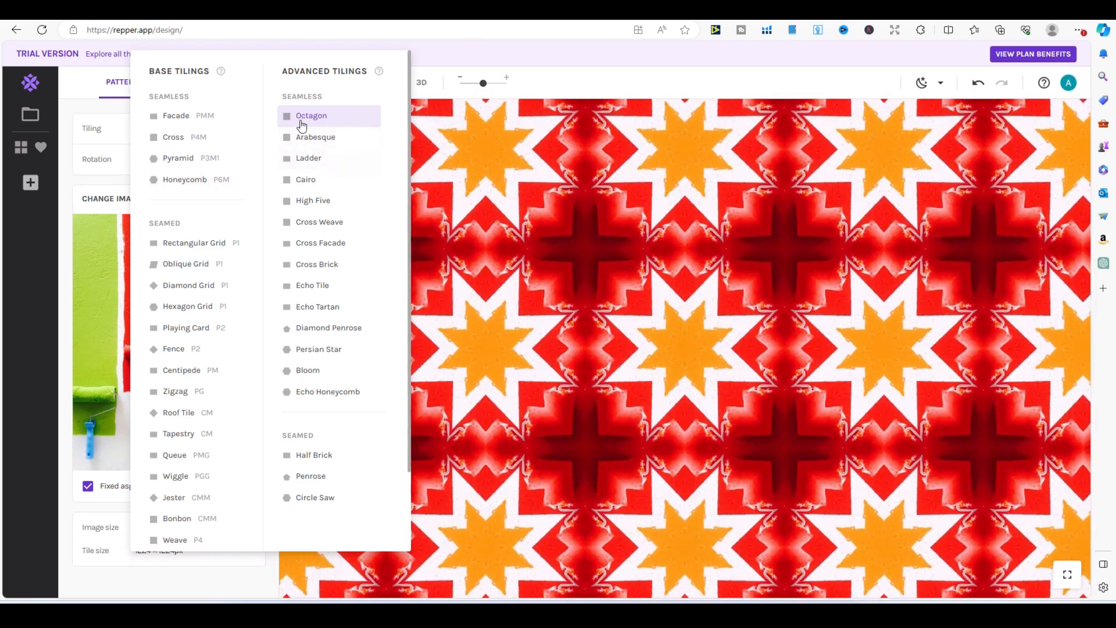
click(298, 116)
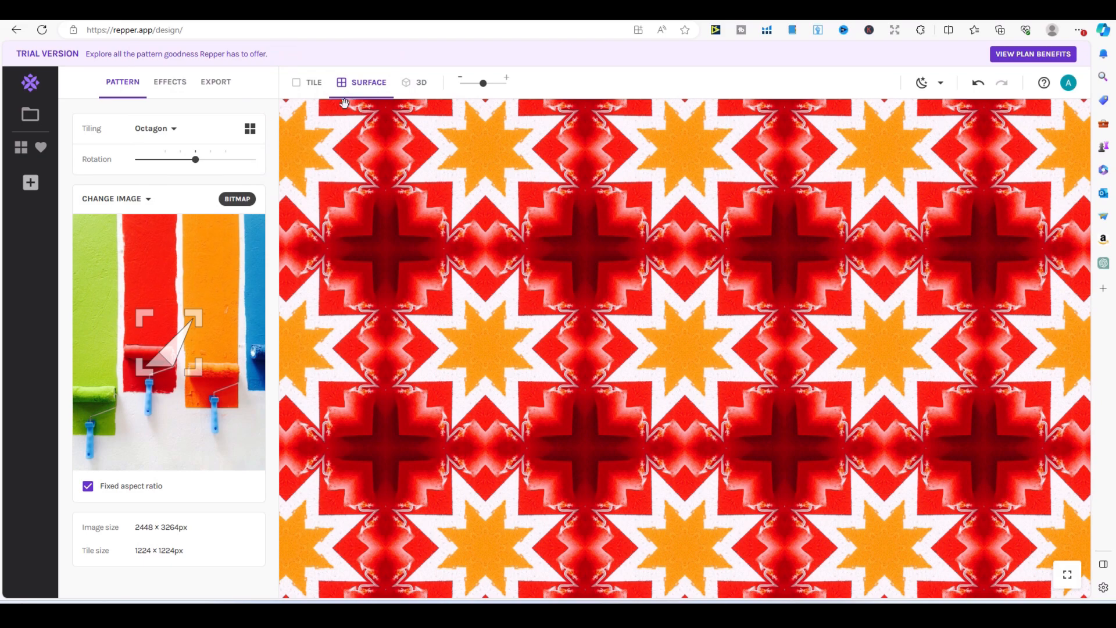
- Place the sample frame across the green and red stripes near the photo's upper edge and save a snapshot
drag(175, 348, 122, 252)
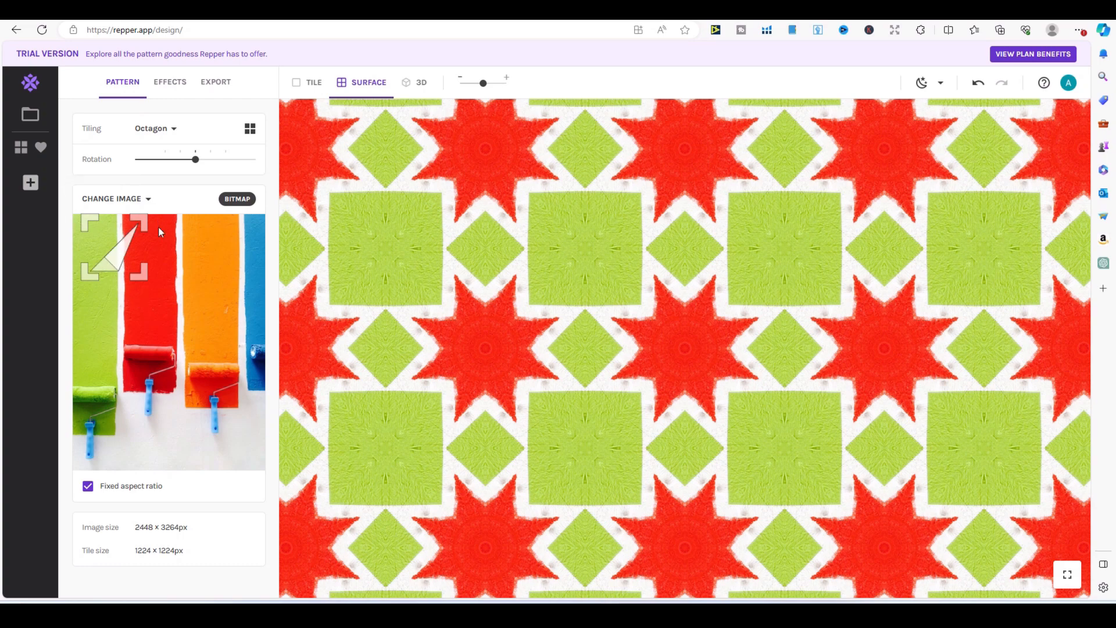
mouse_move(118, 251)
mouse_down()
mouse_move(139, 273)
mouse_move(202, 271)
mouse_move(236, 307)
mouse_move(237, 366)
mouse_move(156, 347)
mouse_move(175, 346)
mouse_move(164, 282)
mouse_move(110, 247)
mouse_move(171, 279)
mouse_move(126, 246)
mouse_move(114, 253)
mouse_up()
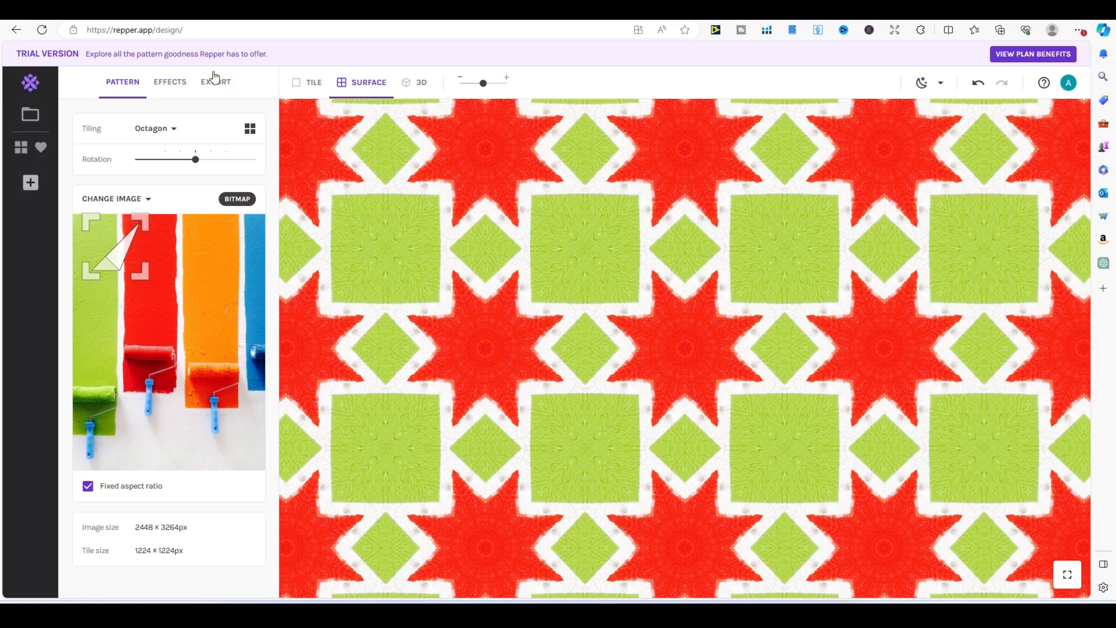
click(31, 183)
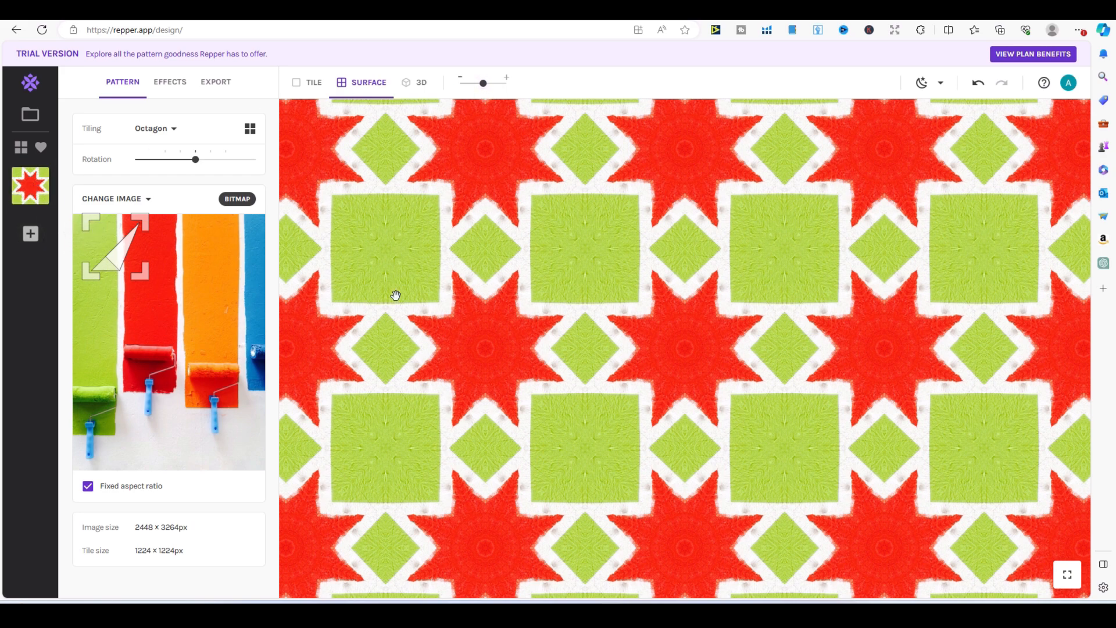
- View the pattern as a single tile and return to the repeating surface view
click(310, 82)
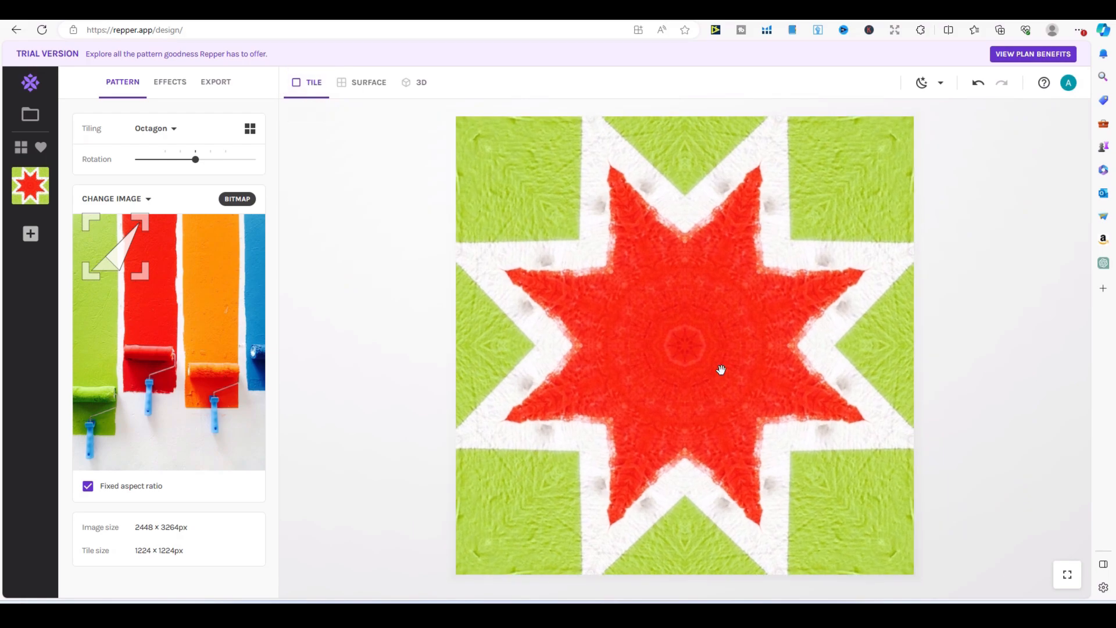
click(369, 82)
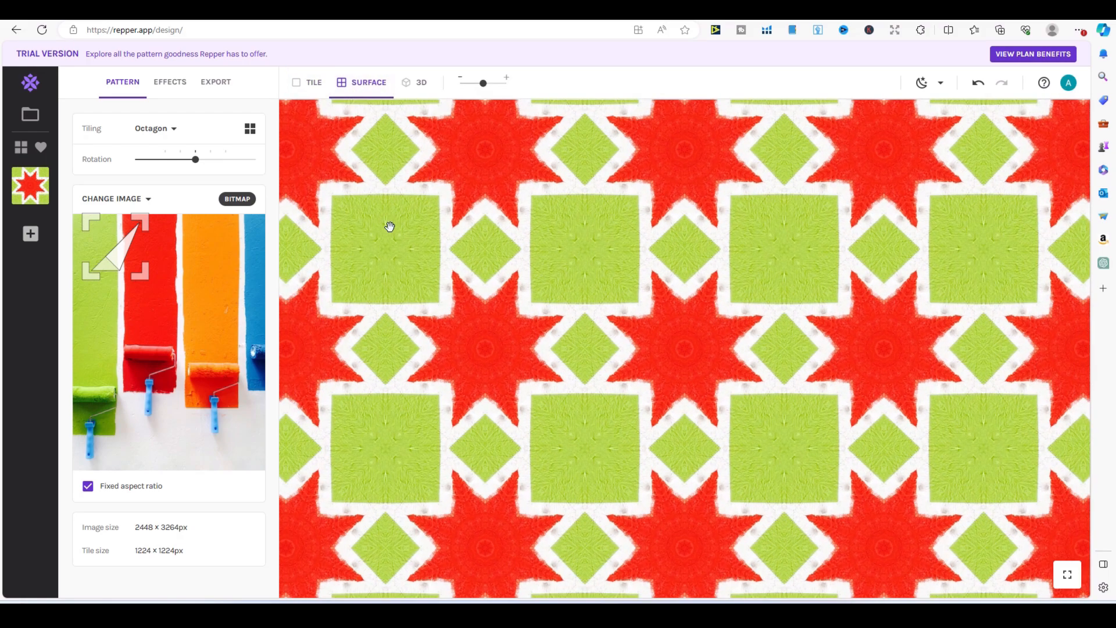
- Apply the Arabesque tiling and save two snapshots sampled across the red and orange stripes, the second shifted slightly further onto the orange
click(155, 129)
click(310, 137)
drag(137, 277, 184, 307)
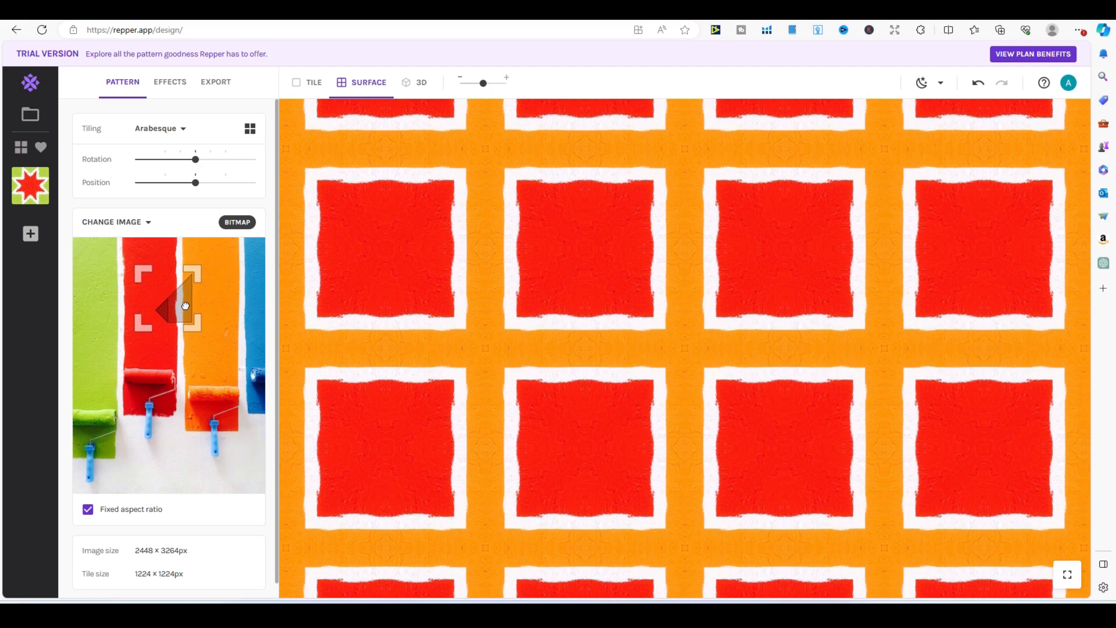
click(30, 233)
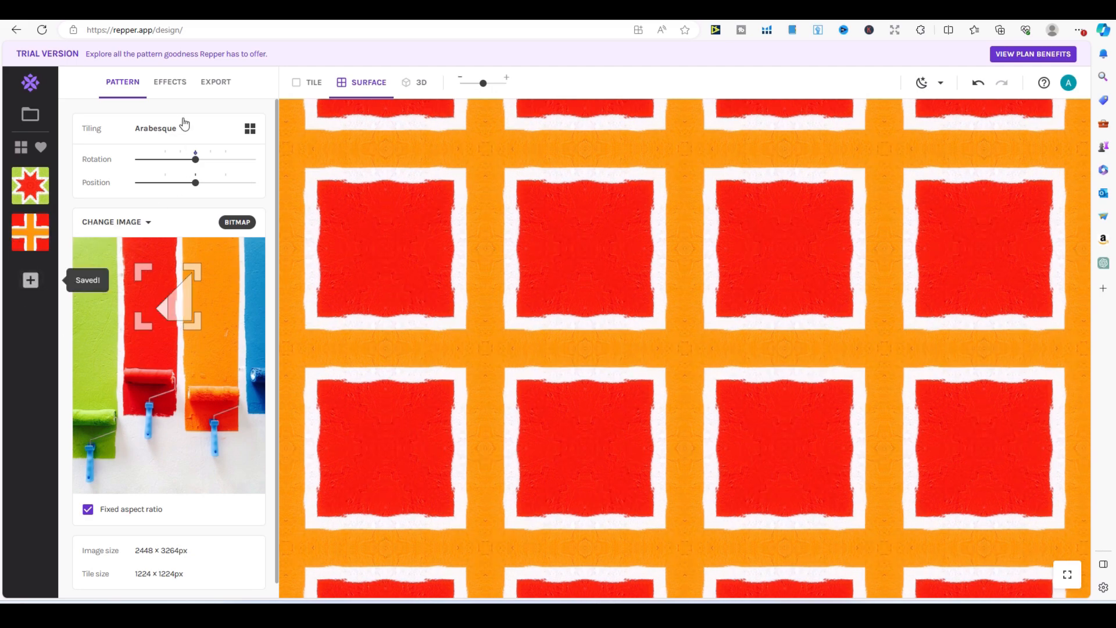
mouse_move(188, 314)
mouse_down()
mouse_move(219, 330)
mouse_move(199, 320)
mouse_up()
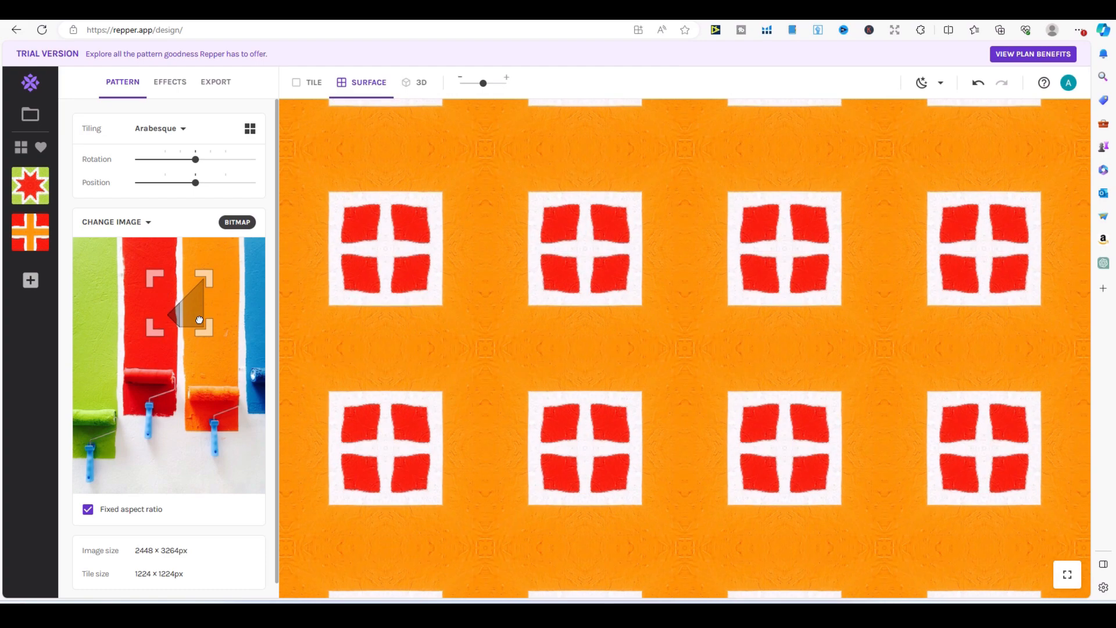
click(30, 280)
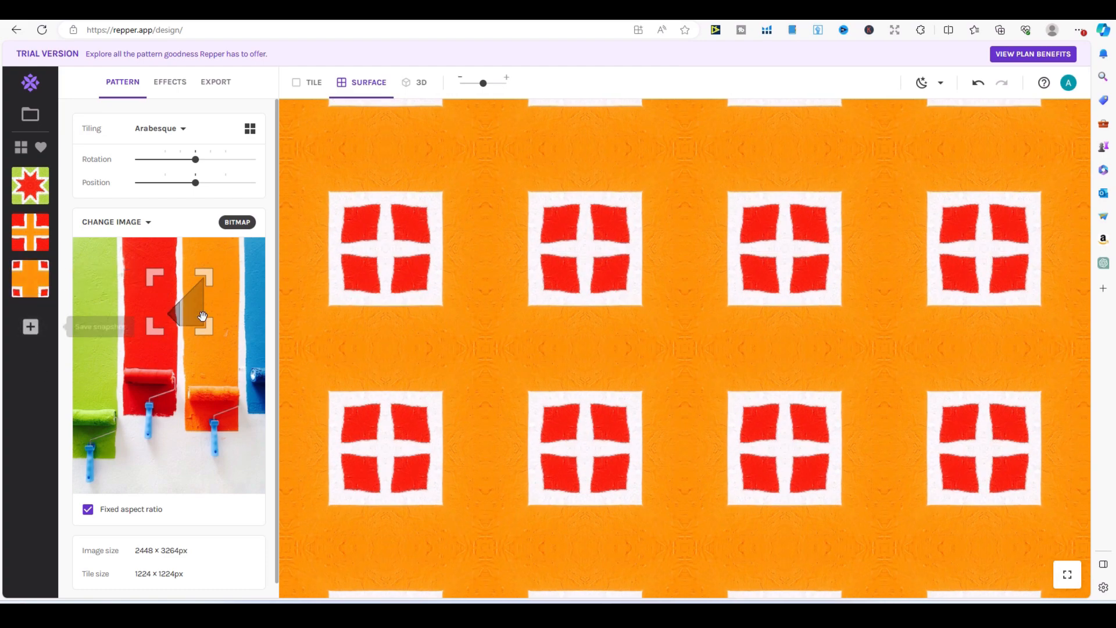
- Try the sample frame on the red stripe and the green-red boundary, and place it across the red and orange stripes
drag(202, 315, 170, 351)
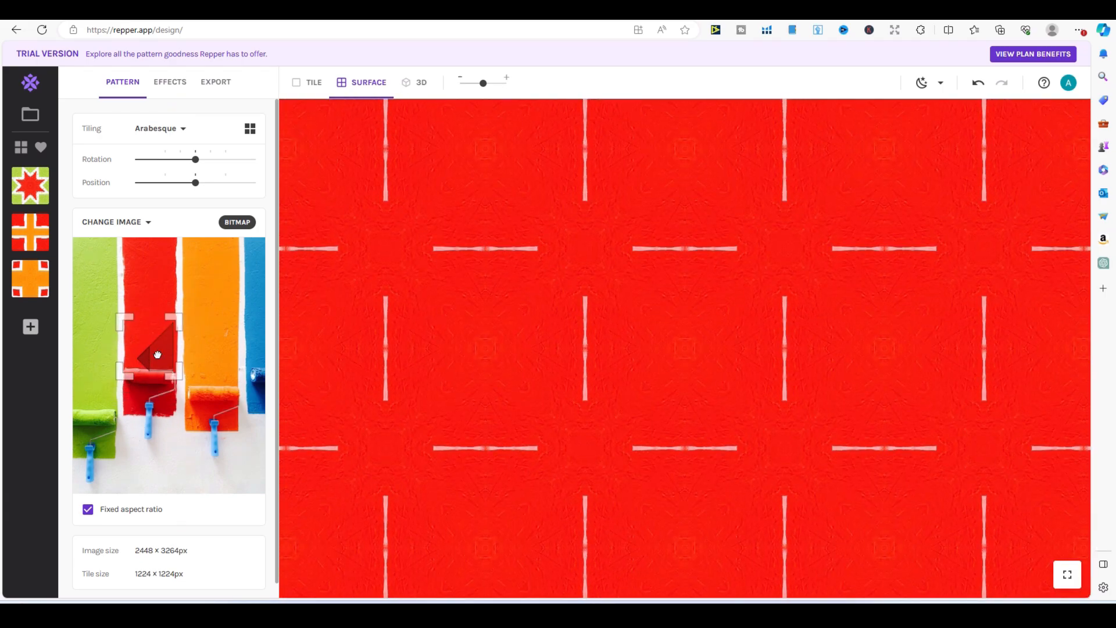
drag(157, 356, 122, 309)
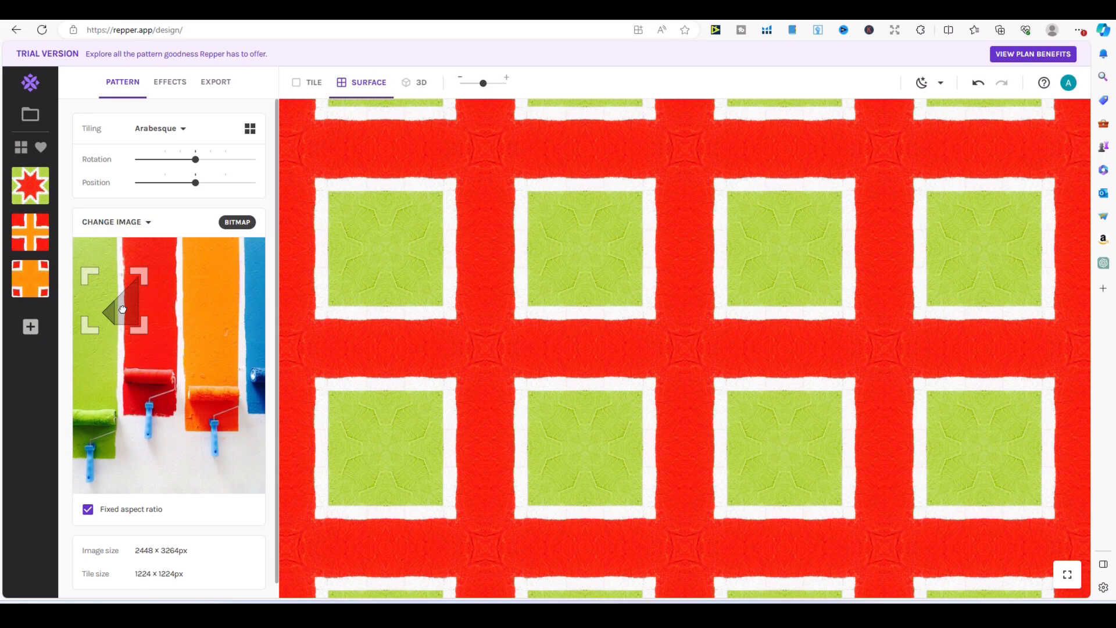
drag(123, 310, 193, 304)
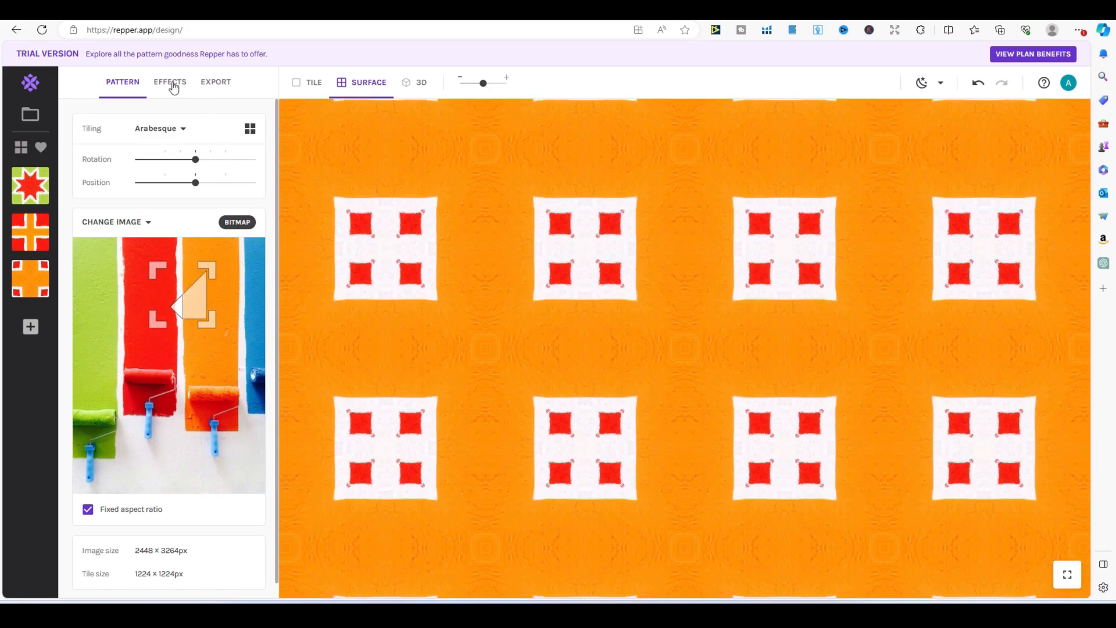
- Switch the tiling to High Five and save a snapshot of the red and orange pattern
click(181, 129)
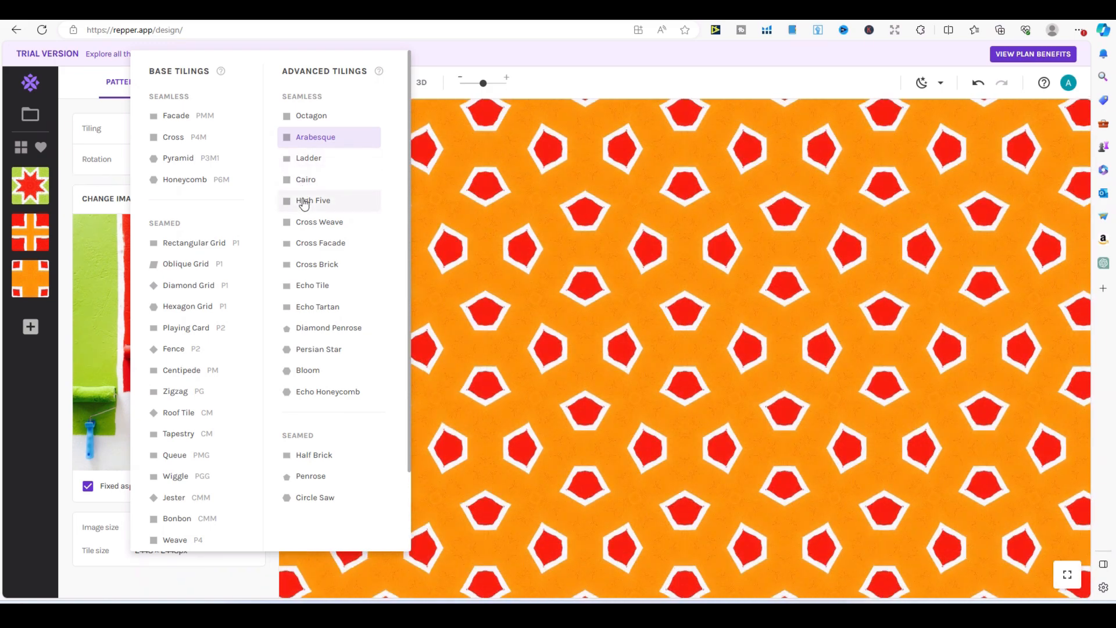
click(303, 202)
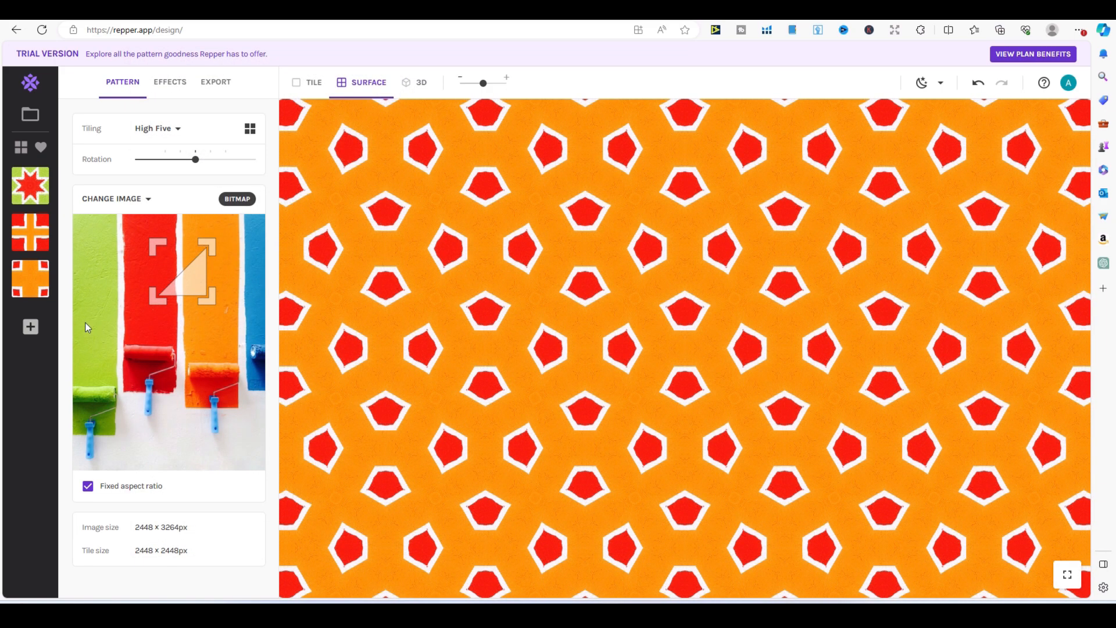
click(31, 326)
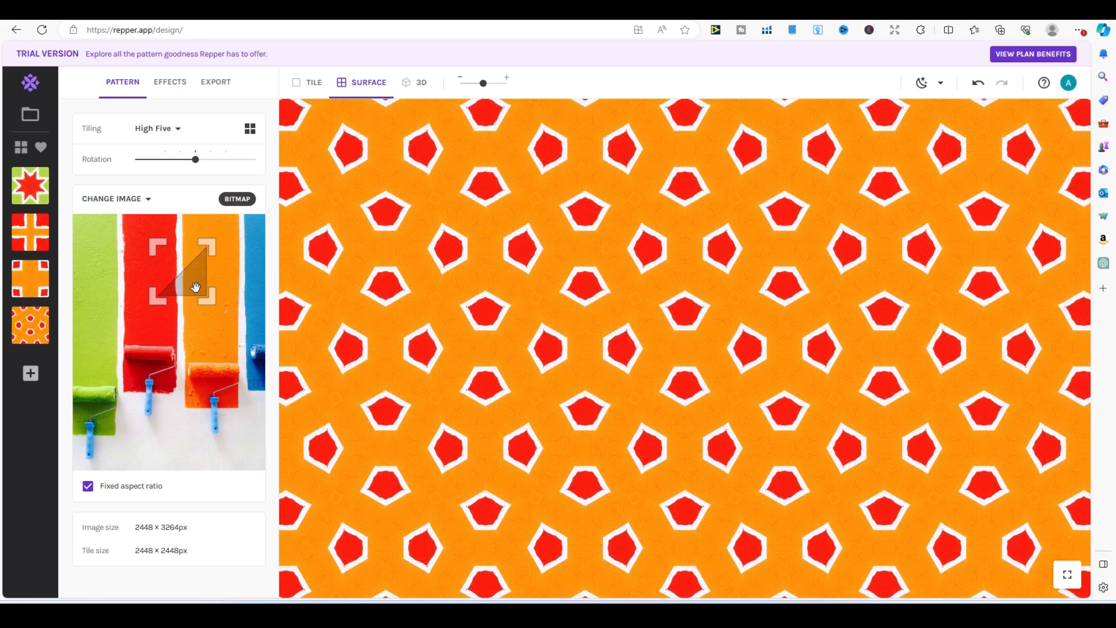
- Save two more High Five snapshots, one sampled across the green and red stripes and one across the orange and blue stripes
drag(196, 286, 251, 241)
click(30, 373)
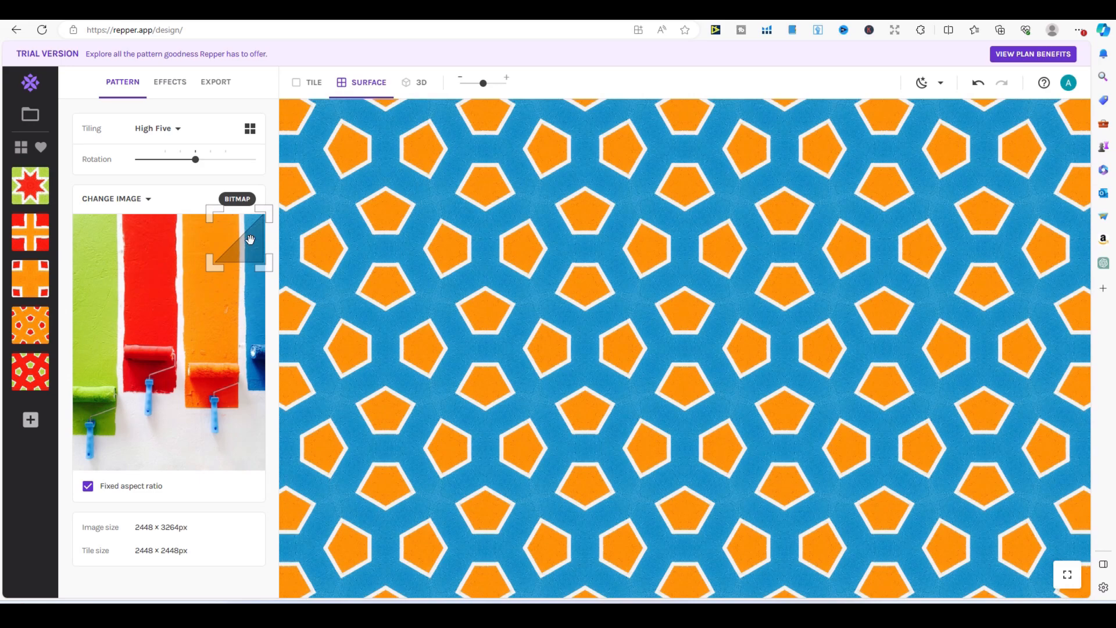
click(30, 420)
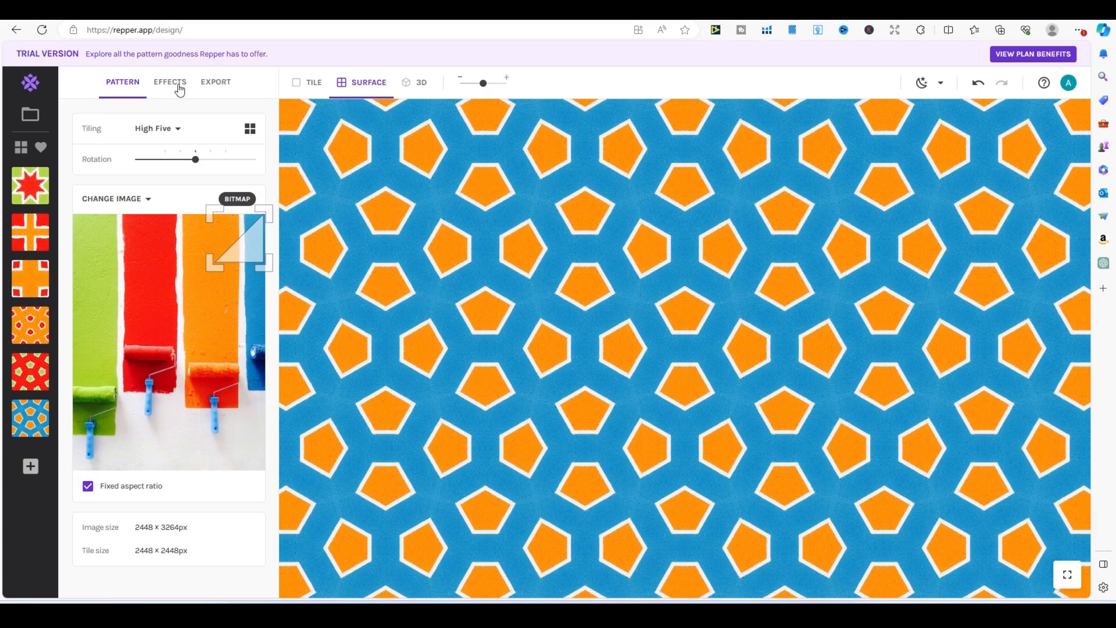
- Apply the Echo Tile tiling and place the sample frame across the green and red stripes above the rollers
click(181, 132)
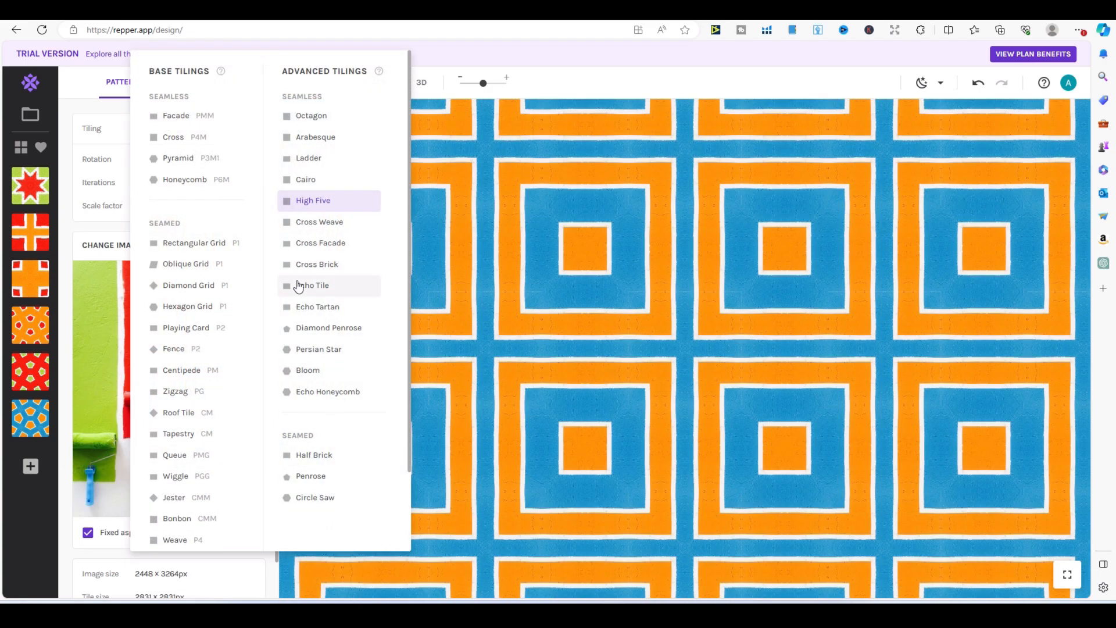
click(298, 286)
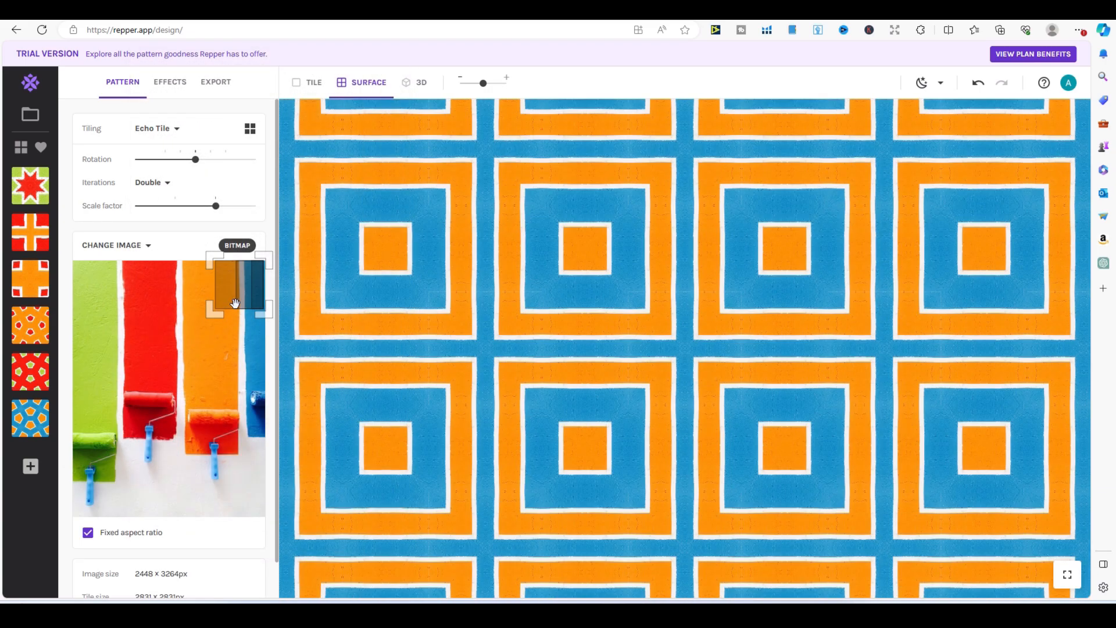
drag(239, 289, 119, 370)
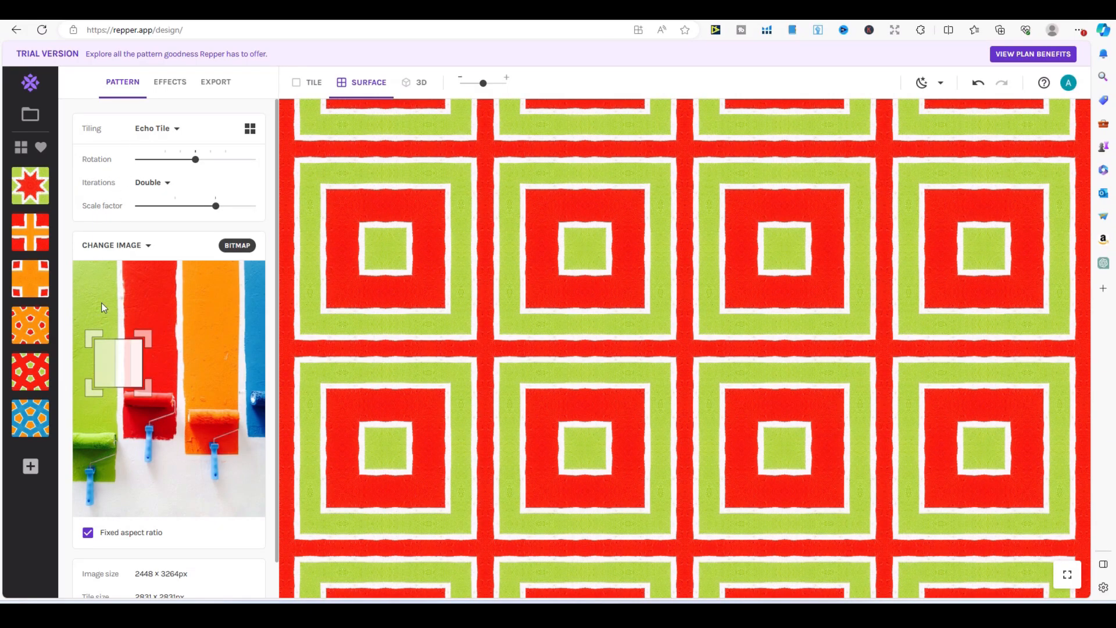
- Save a snapshot of the Echo Tile pattern and enlarge the sample frame to span the green, red and orange stripes
click(30, 466)
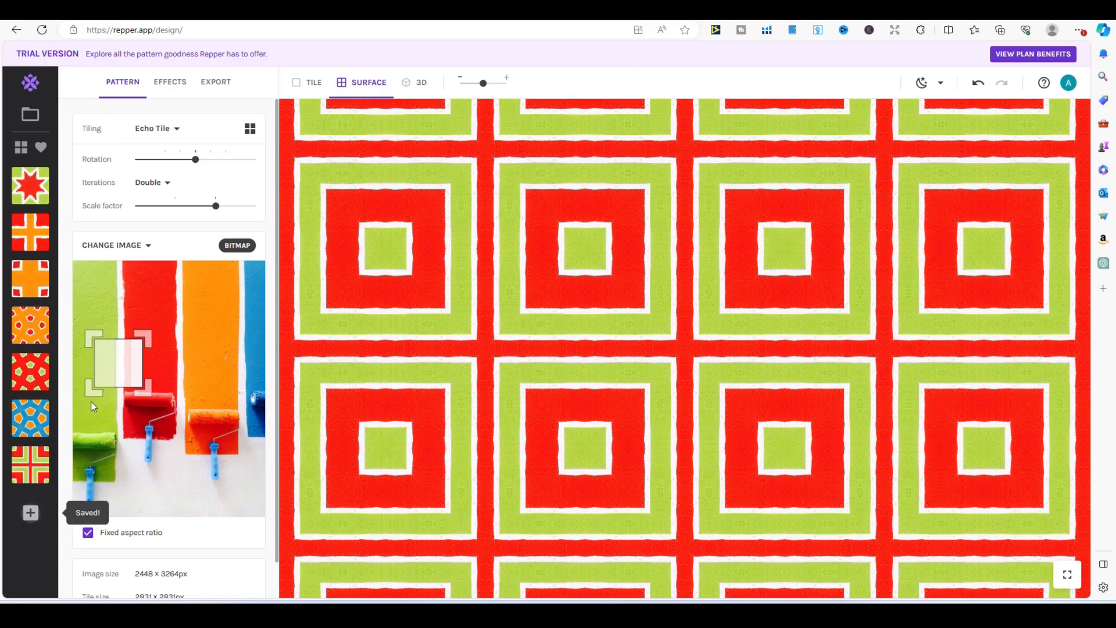
drag(112, 370, 154, 322)
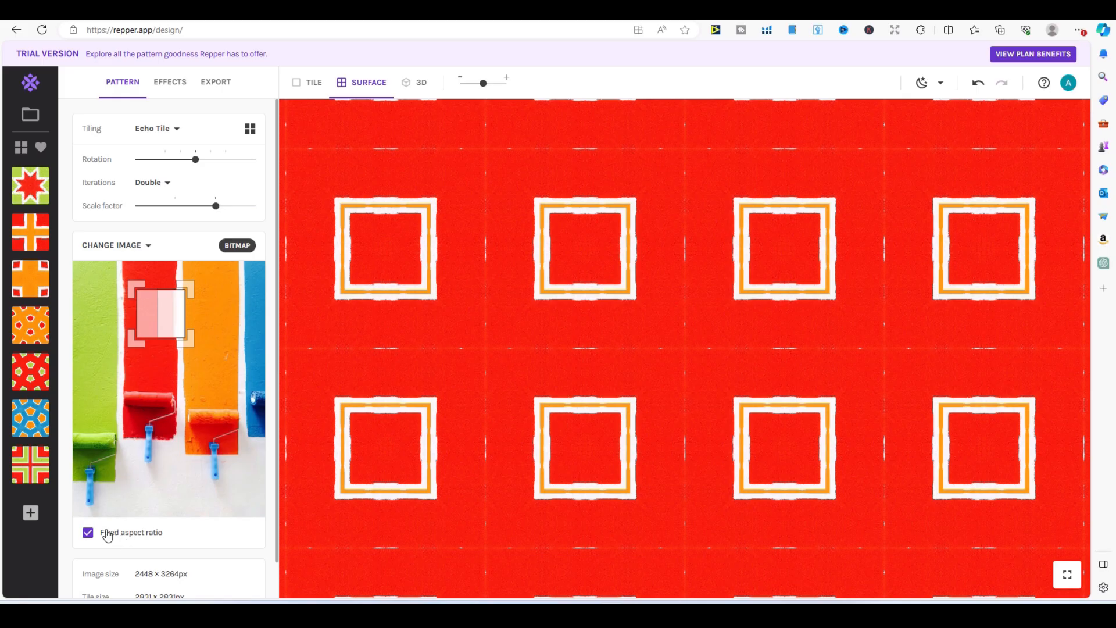
drag(129, 342, 72, 401)
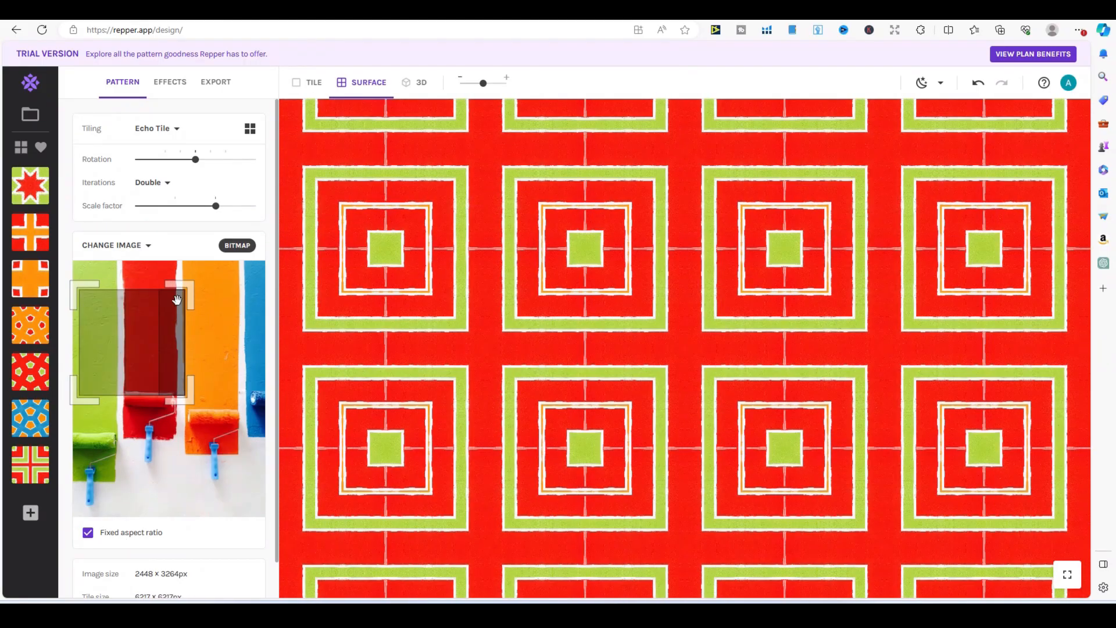
drag(186, 397, 263, 438)
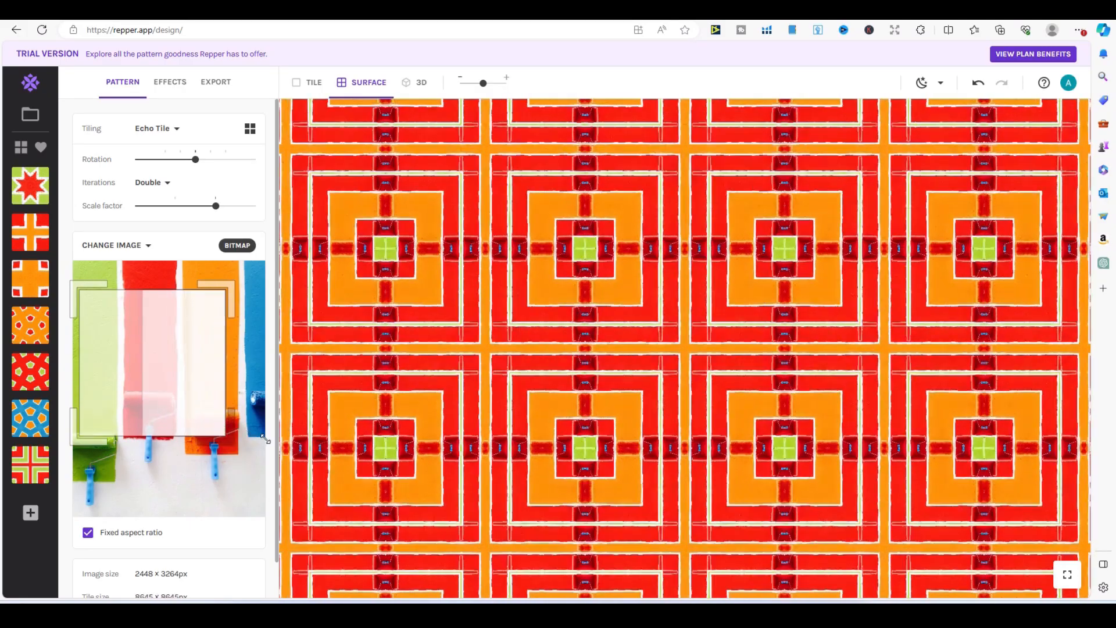
drag(180, 383, 199, 356)
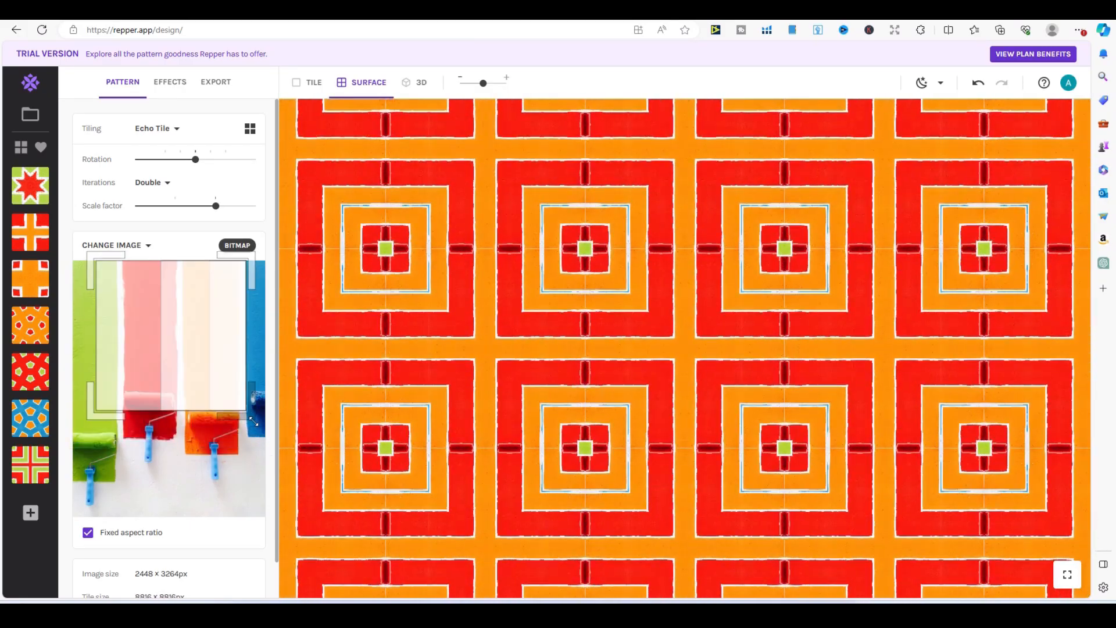
click(250, 413)
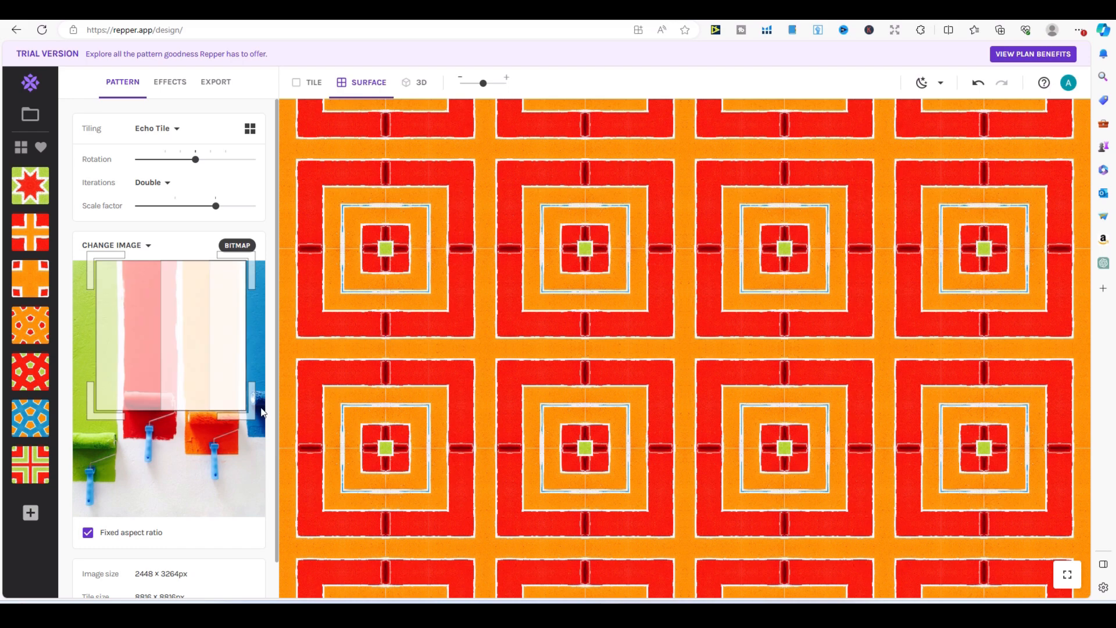
- Reshape the sample frame into a wider rectangle above the rollers with the aspect ratio unlocked, and re-enable the fixed aspect ratio
click(88, 533)
drag(173, 411, 168, 330)
drag(240, 313, 244, 402)
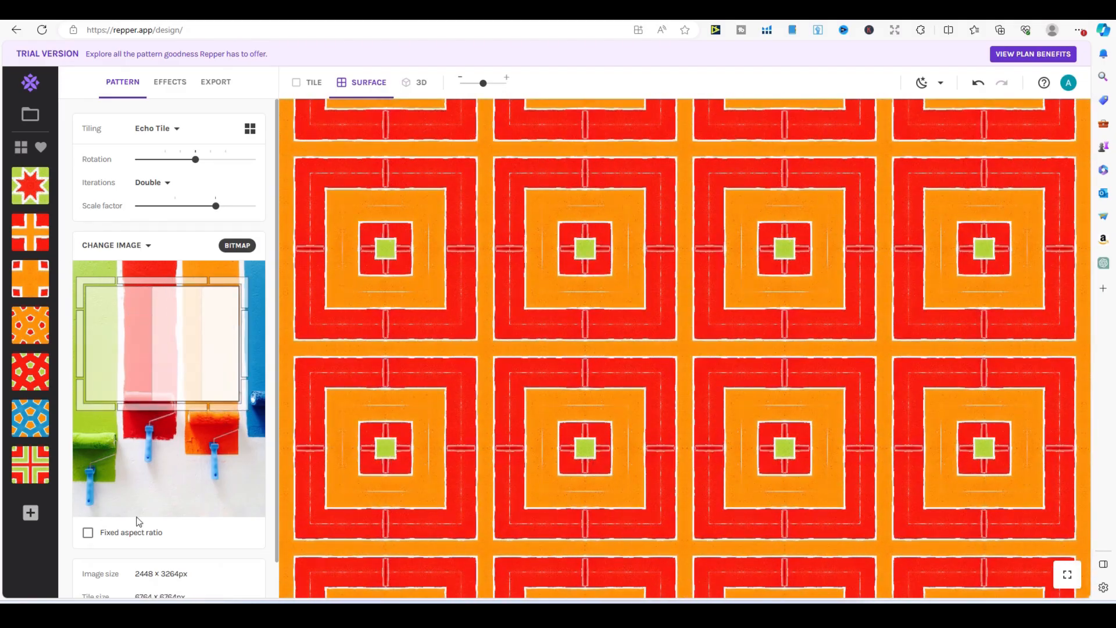
click(87, 533)
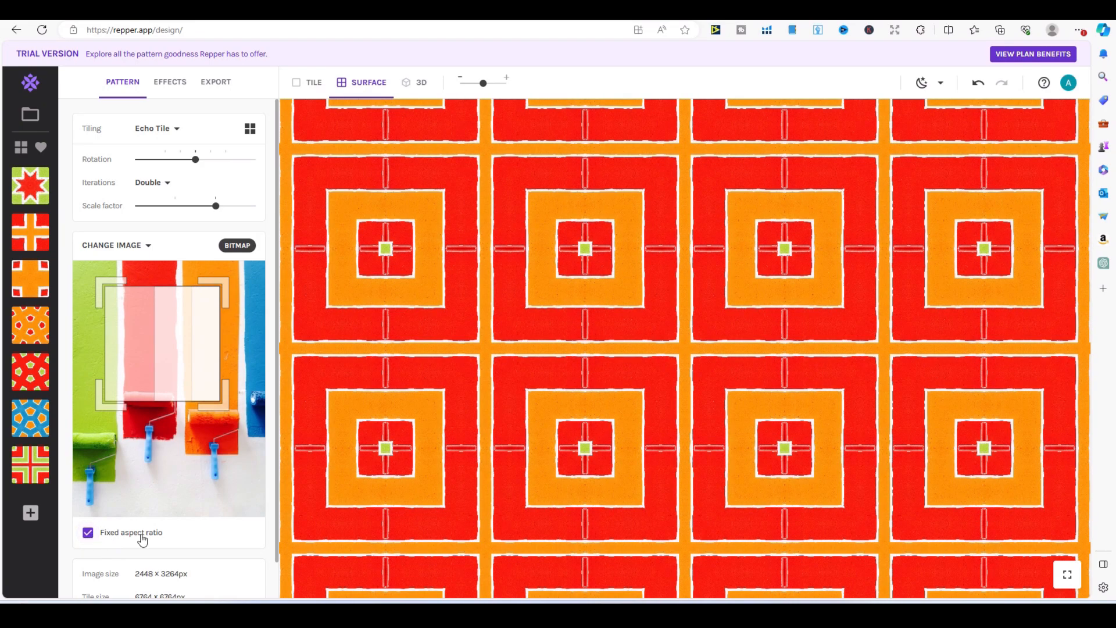
- Browse the seamless tilings and apply Echo Honeycomb to the pattern
click(250, 130)
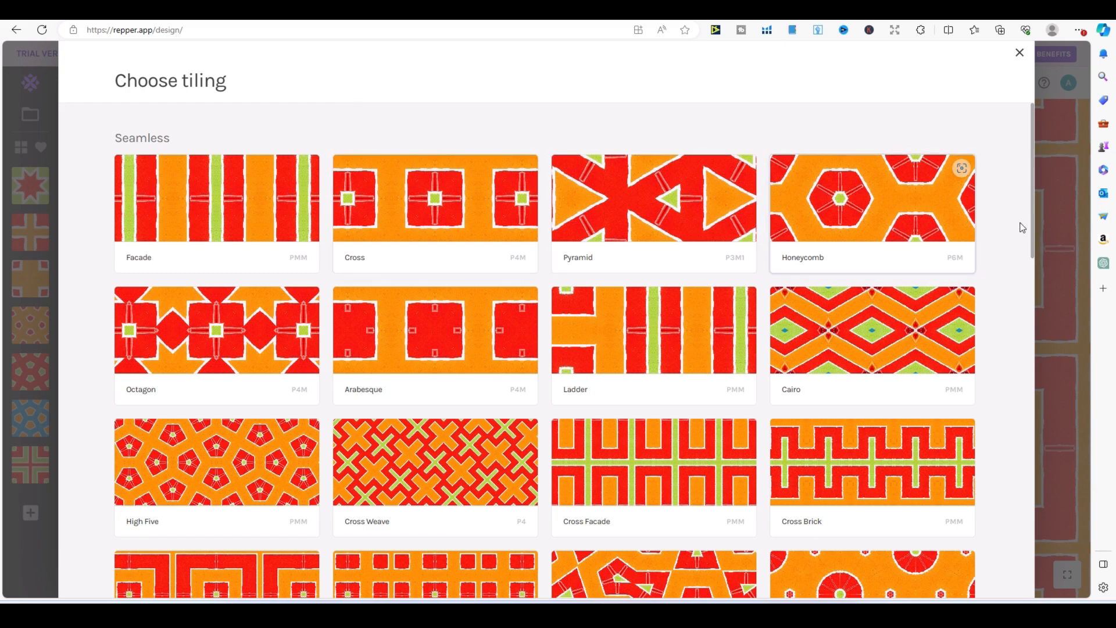
drag(1032, 218, 951, 195)
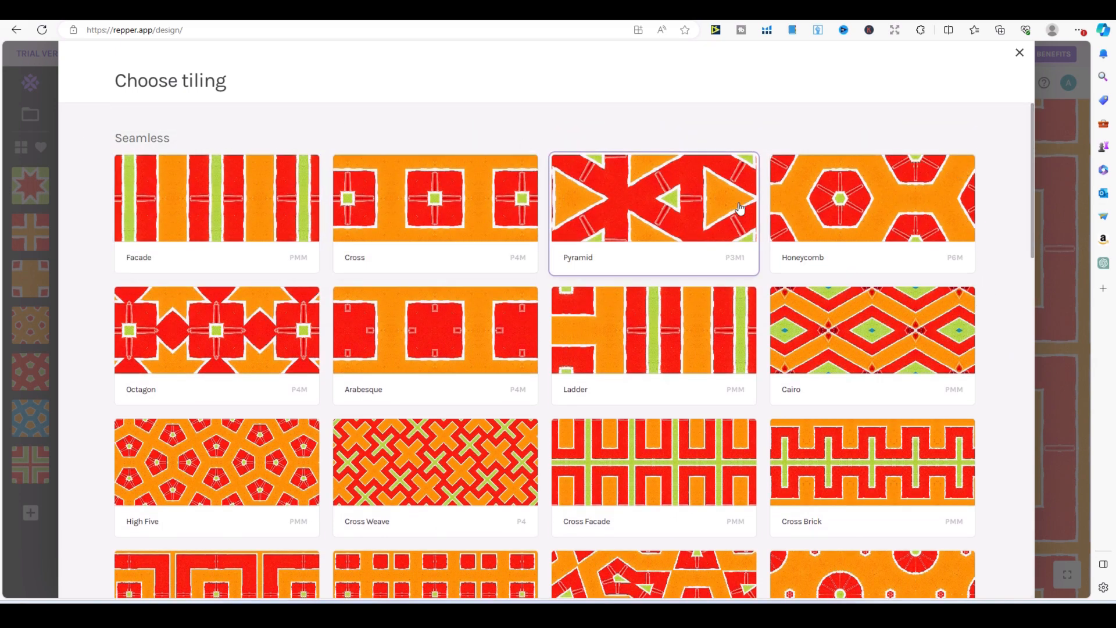
drag(1032, 206, 1024, 162)
drag(1032, 176, 1030, 258)
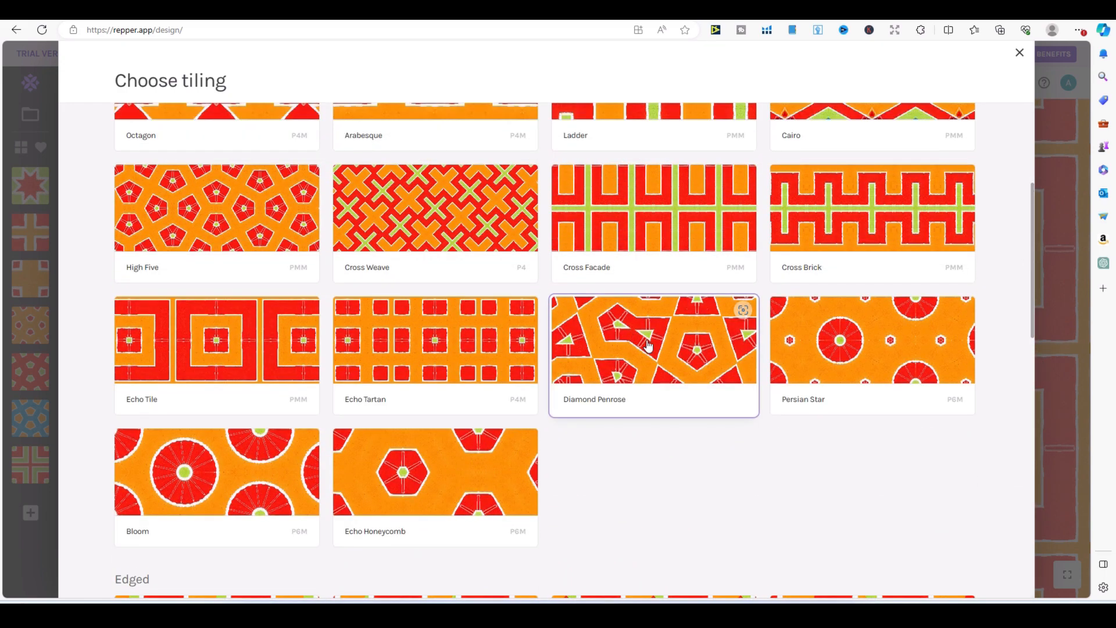
click(412, 472)
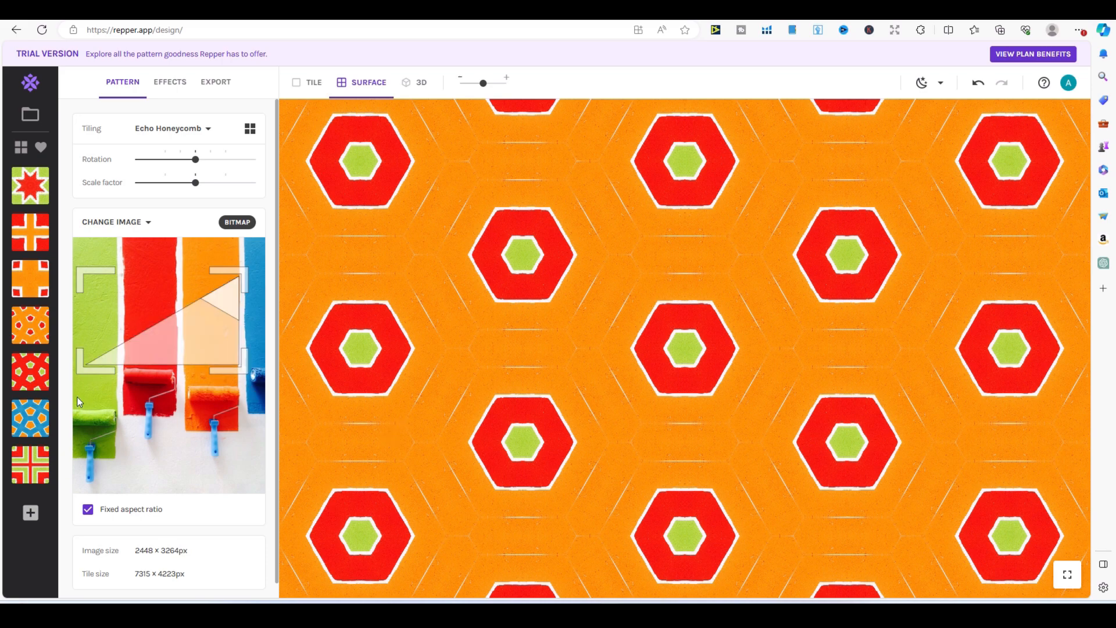
- Fit the Echo Honeycomb sample frame from the green stripe to within the orange stripe and save a snapshot
mouse_move(81, 369)
mouse_down()
mouse_move(117, 350)
mouse_move(73, 374)
mouse_up()
drag(225, 277, 215, 286)
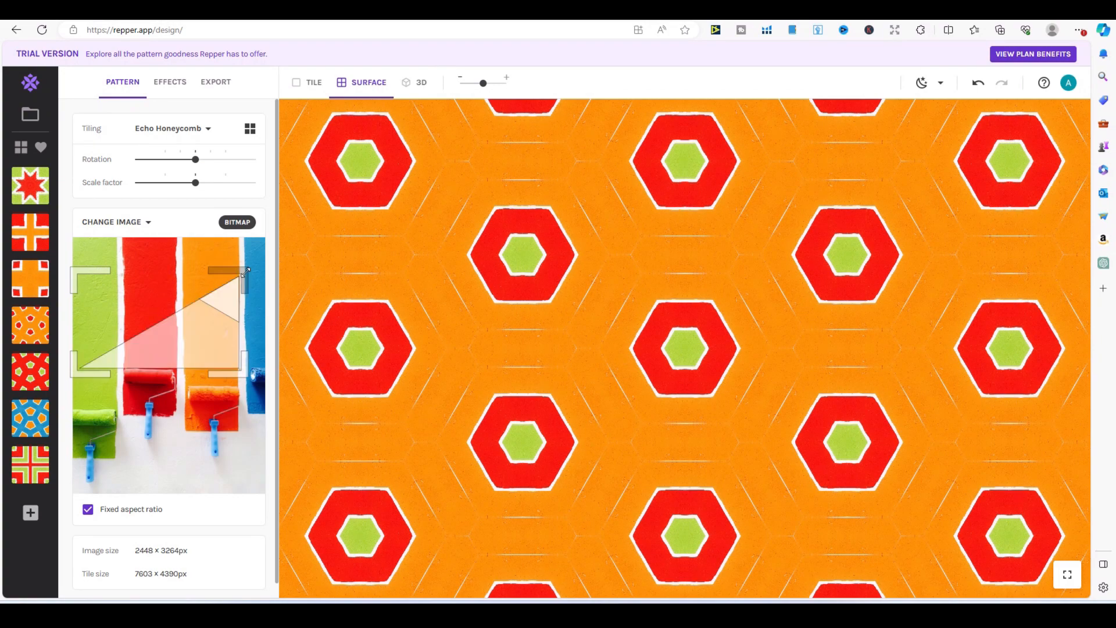
click(30, 512)
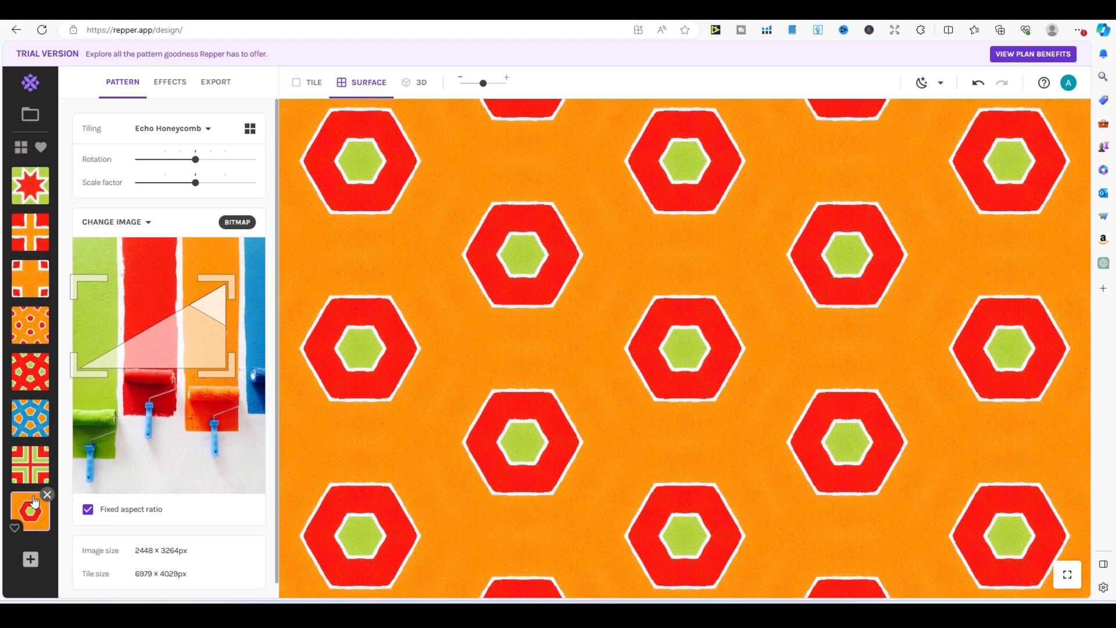
- Apply the Arabesque tiling and view it as a single tile and as a repeated surface
mouse_move(197, 160)
click(250, 129)
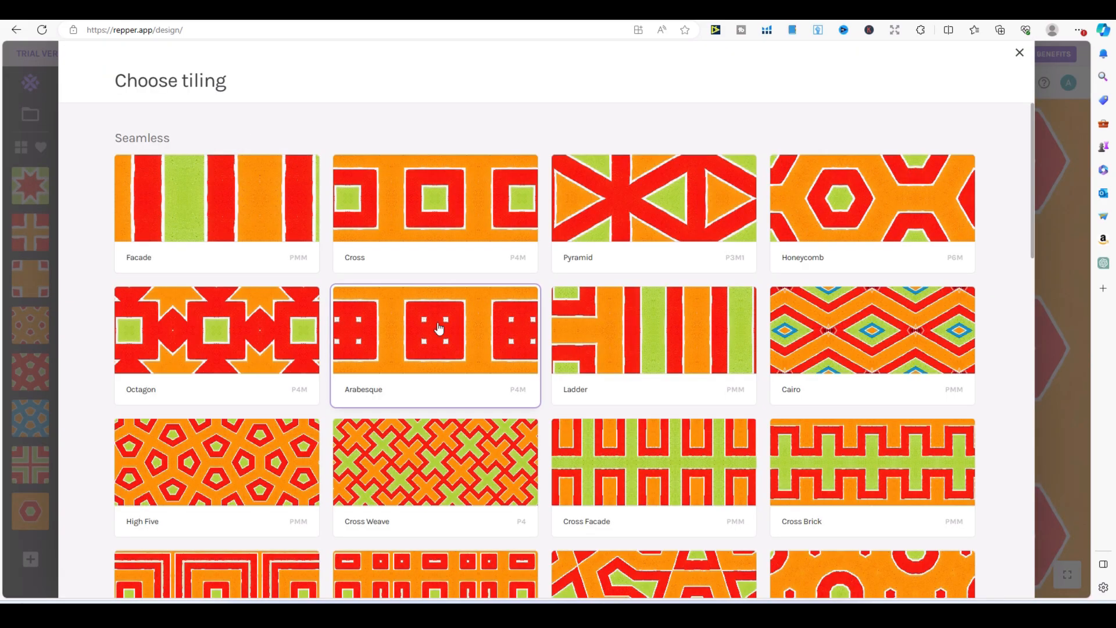
click(439, 329)
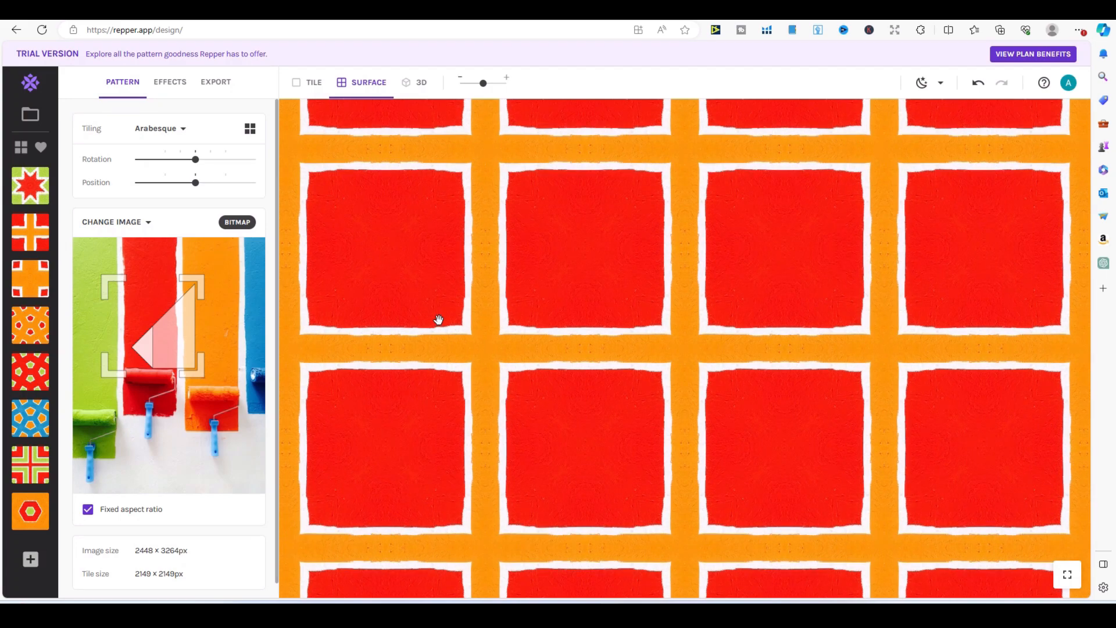
click(315, 84)
click(359, 89)
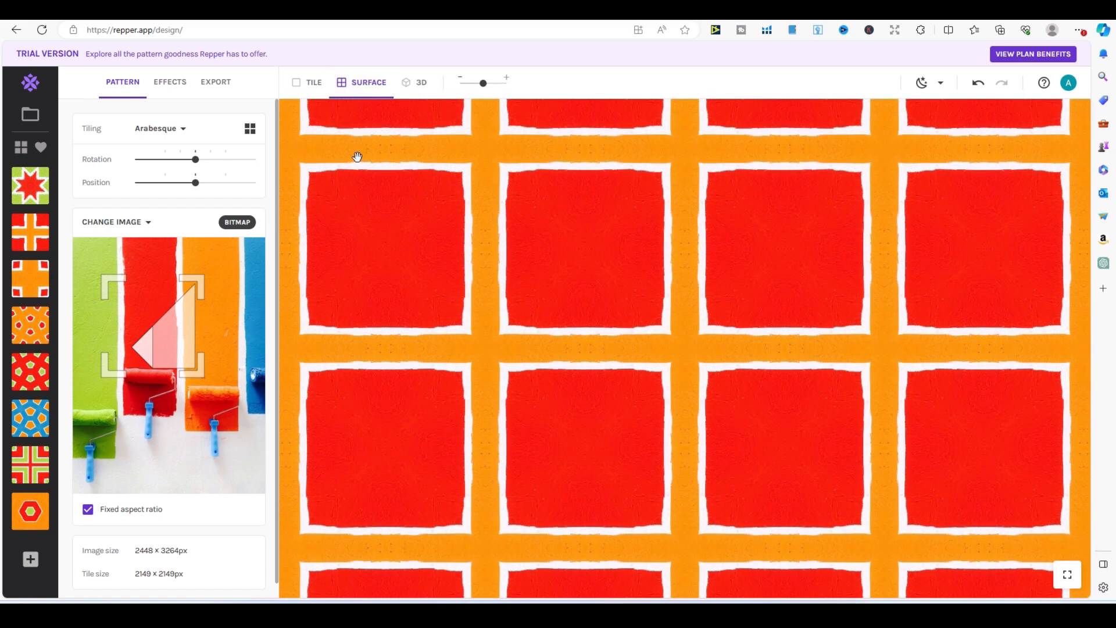
- Preview the Arabesque pattern in 3D on the upright cushion and the scarf, rotating each model
click(416, 85)
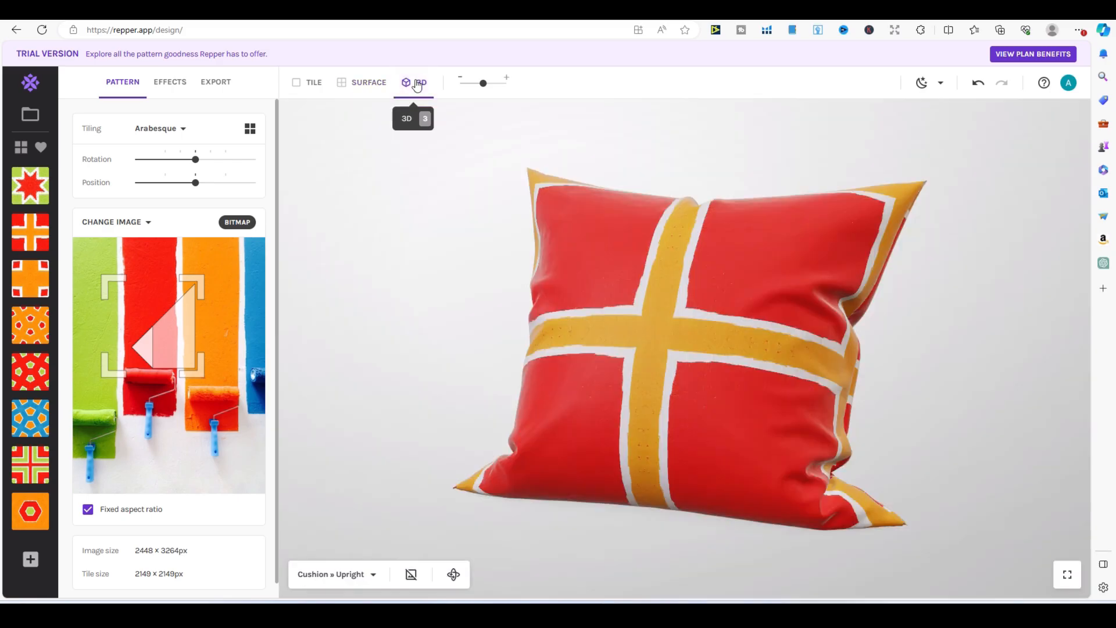
drag(760, 305, 783, 294)
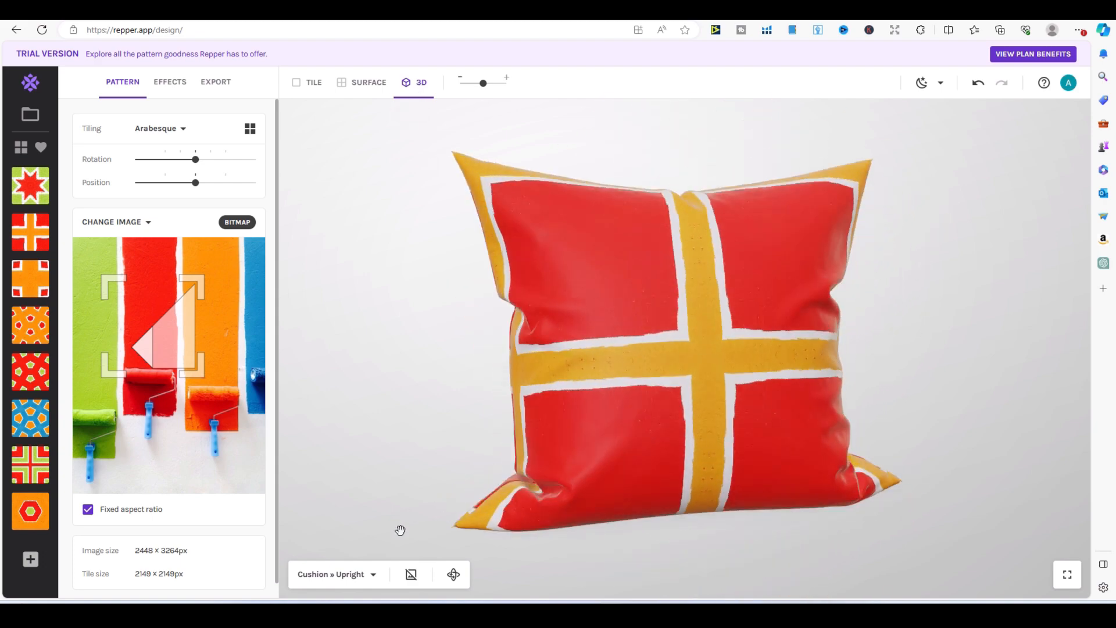
click(372, 578)
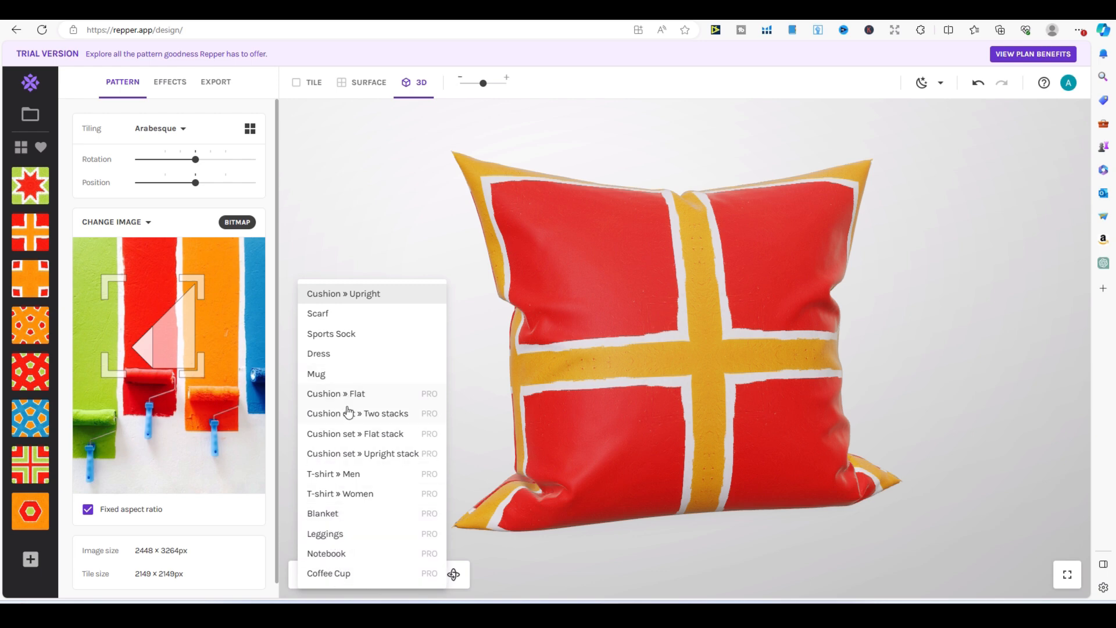
click(318, 314)
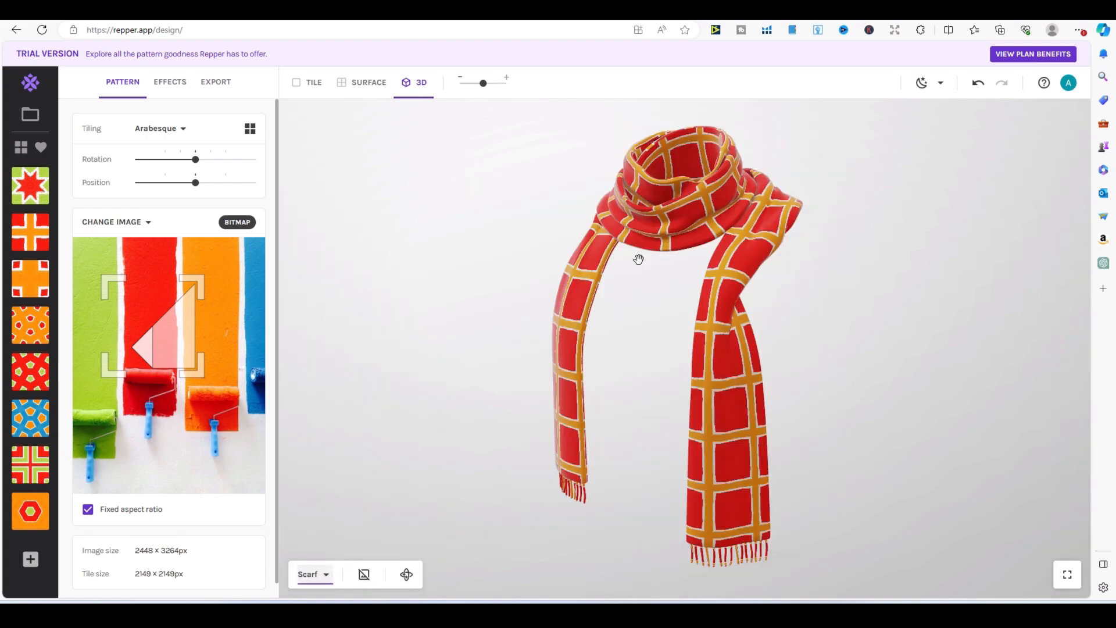
drag(639, 259, 628, 290)
drag(674, 259, 748, 208)
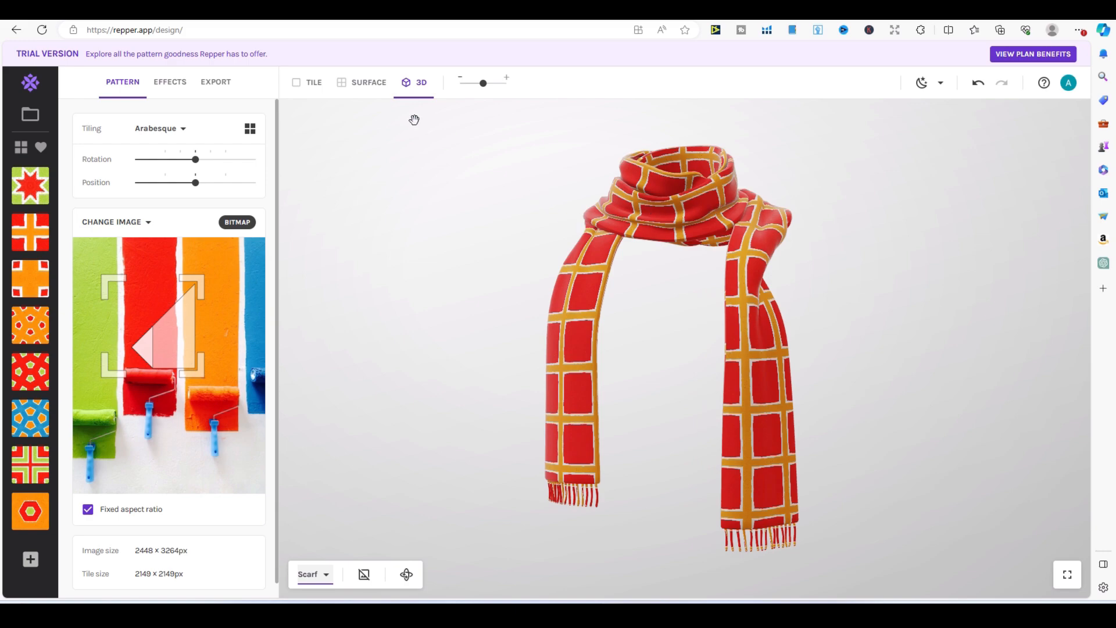
- Return to the single-tile view, apply the Cross Brick tiling and save a snapshot
click(314, 86)
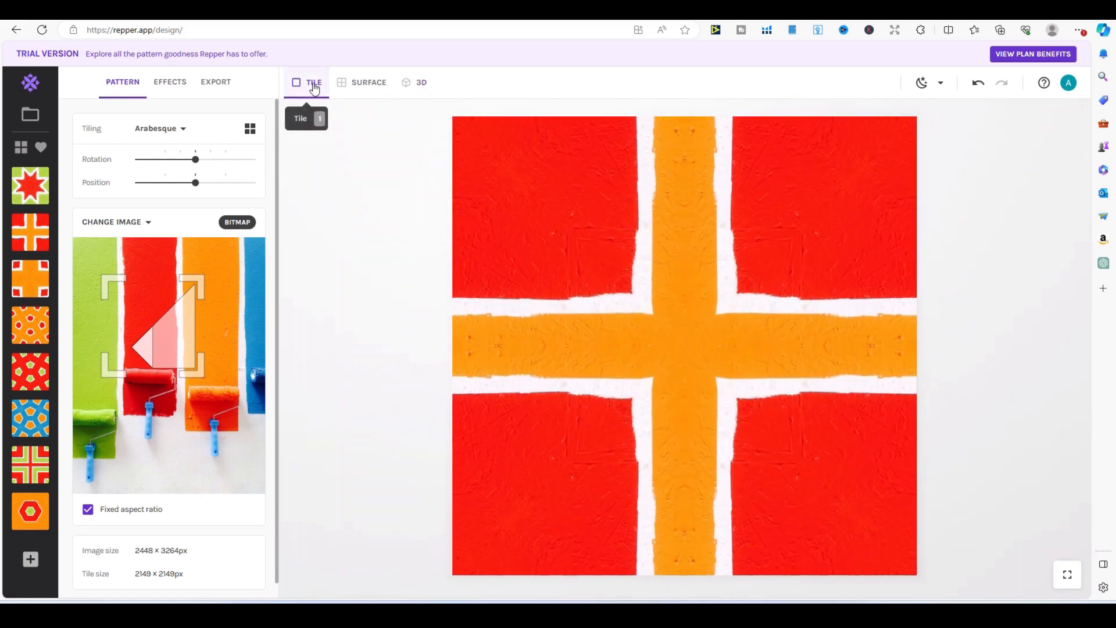
click(250, 128)
scroll(820, 326, down, 3)
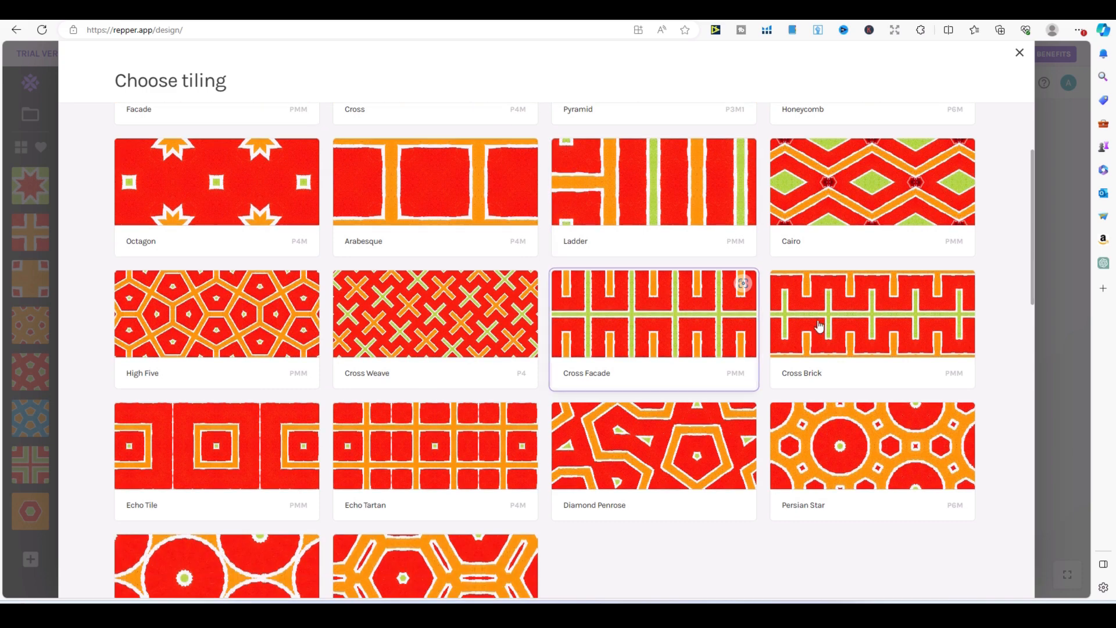
click(858, 317)
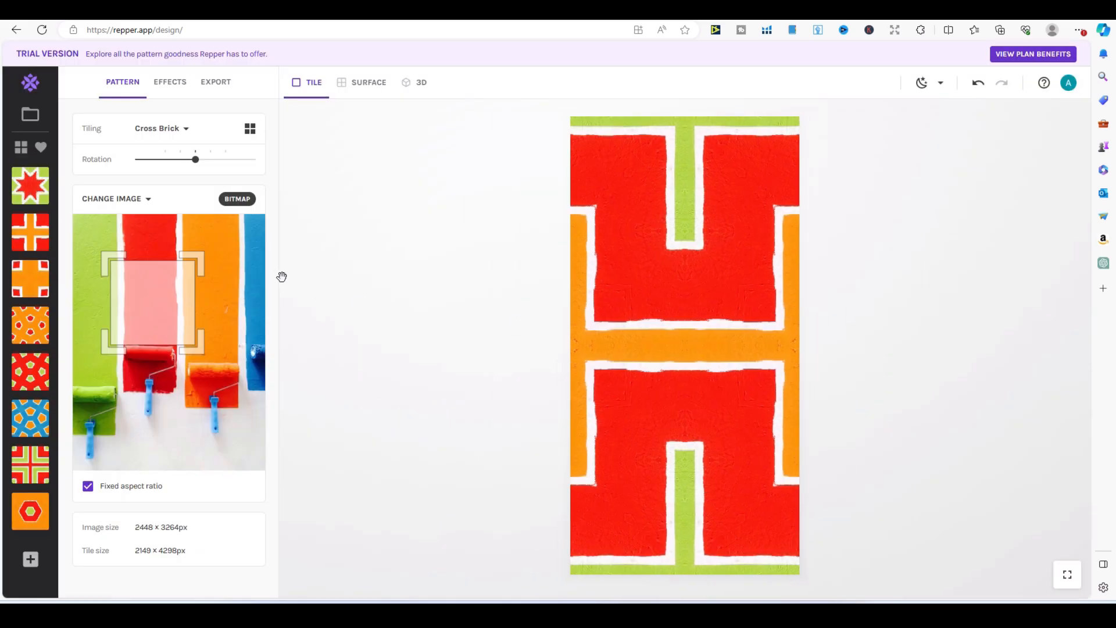
click(31, 560)
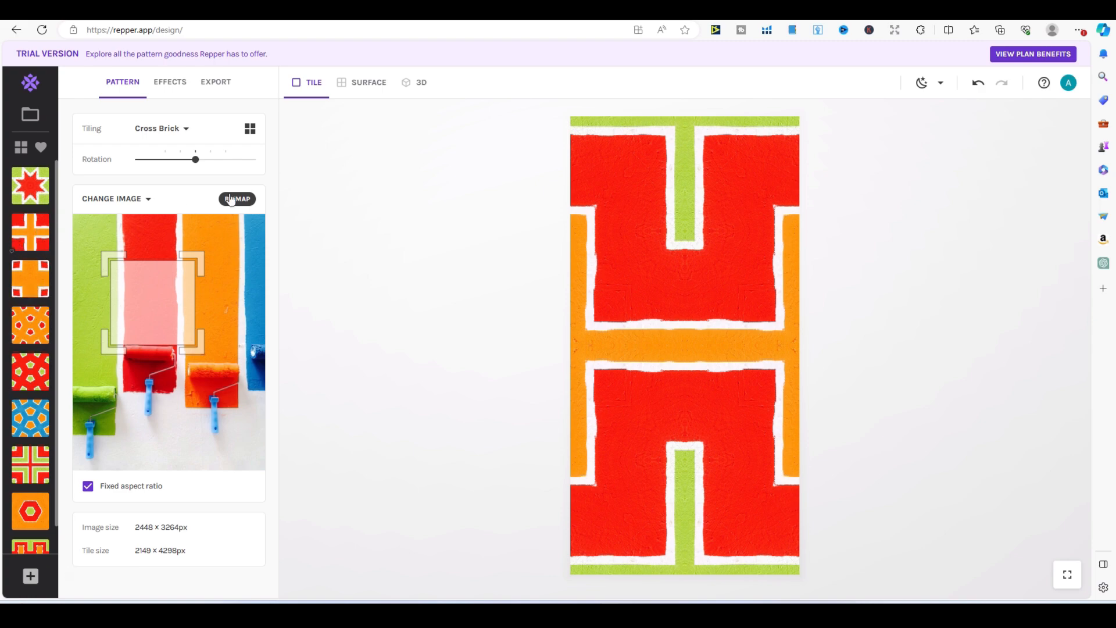
- Apply the Persian Star tiling, save a snapshot and look through the saved snapshots
click(258, 129)
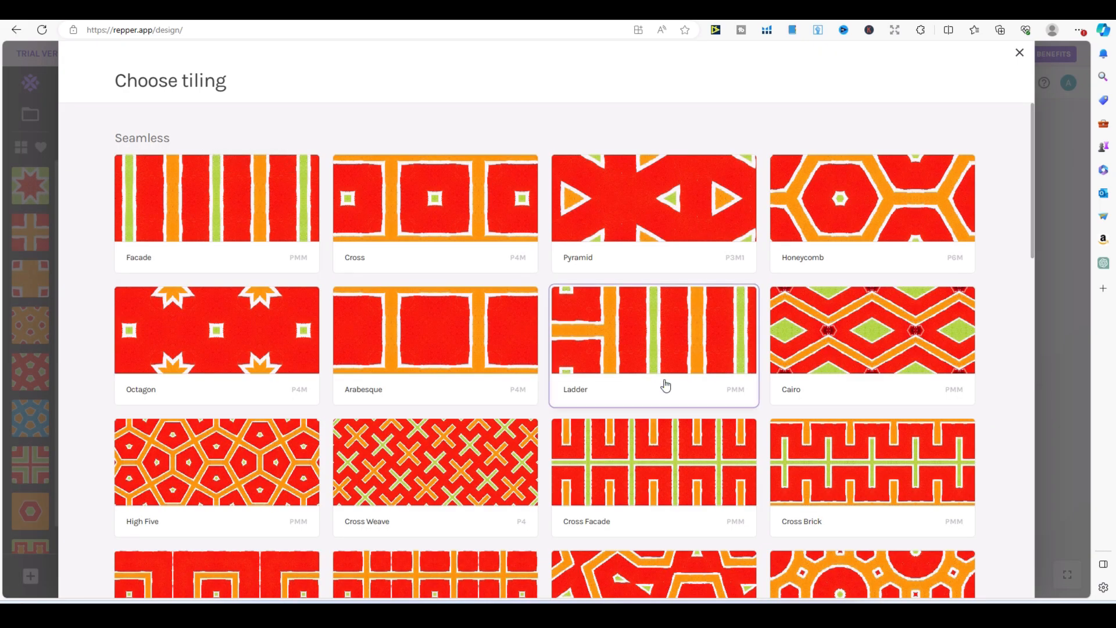
scroll(665, 386, down, 5)
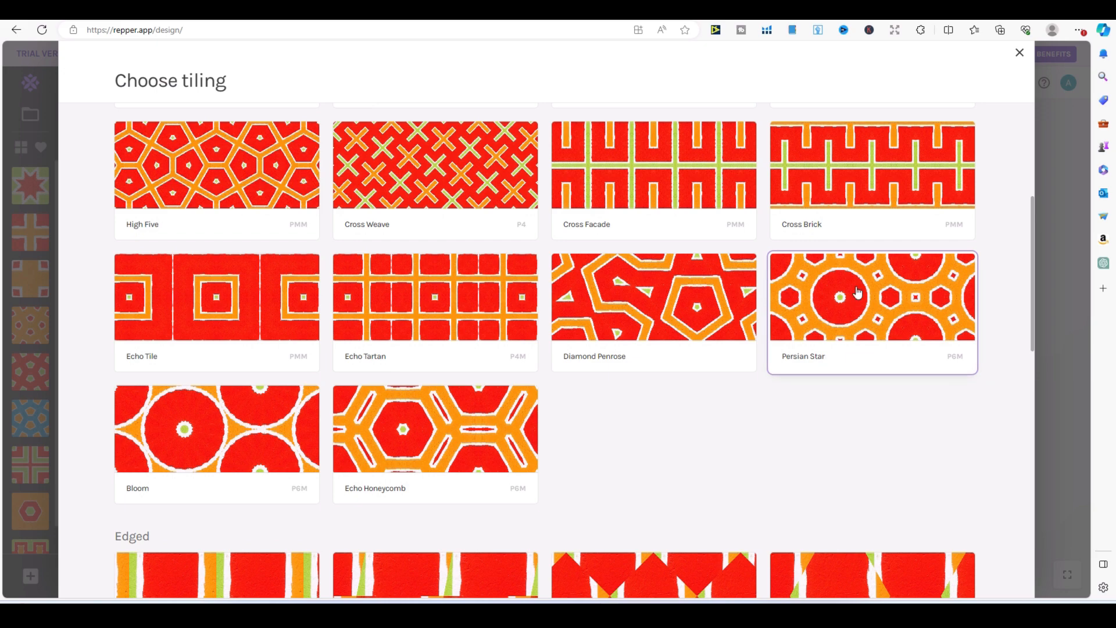
click(858, 292)
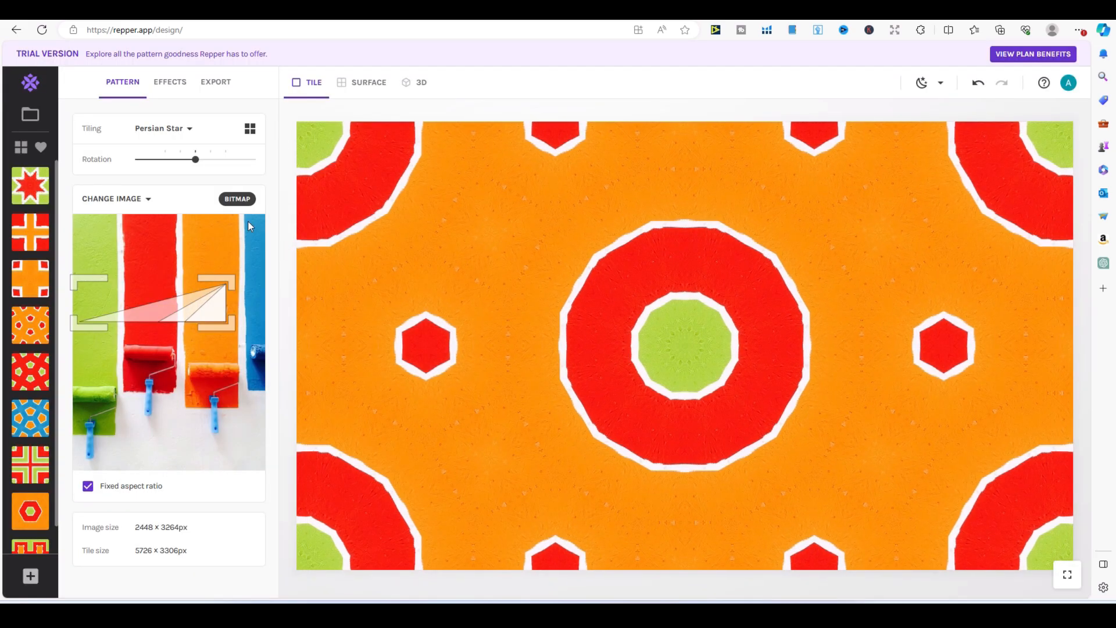
click(30, 578)
scroll(25, 351, down, 2)
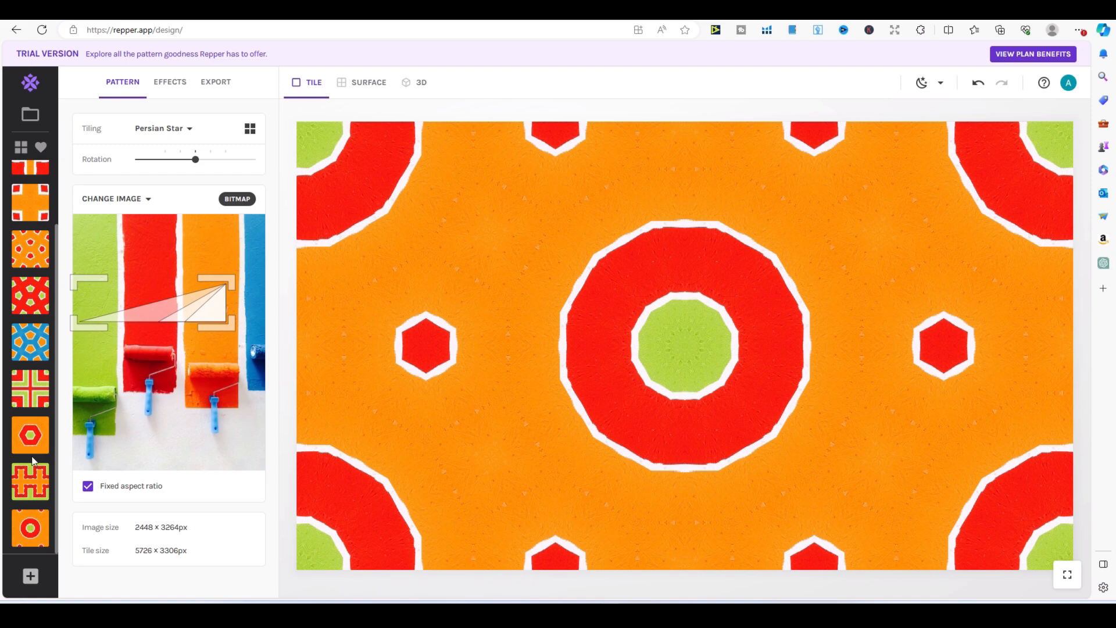
scroll(33, 461, up, 2)
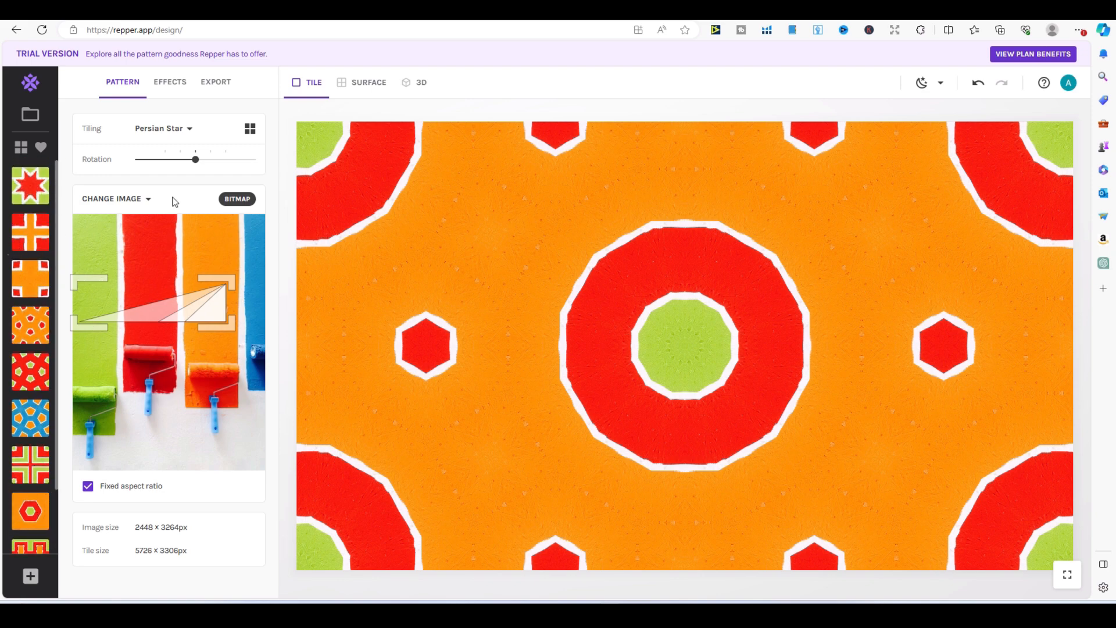
- Open the export settings and compare the Surface and Tile modes, returning to Tile
click(217, 88)
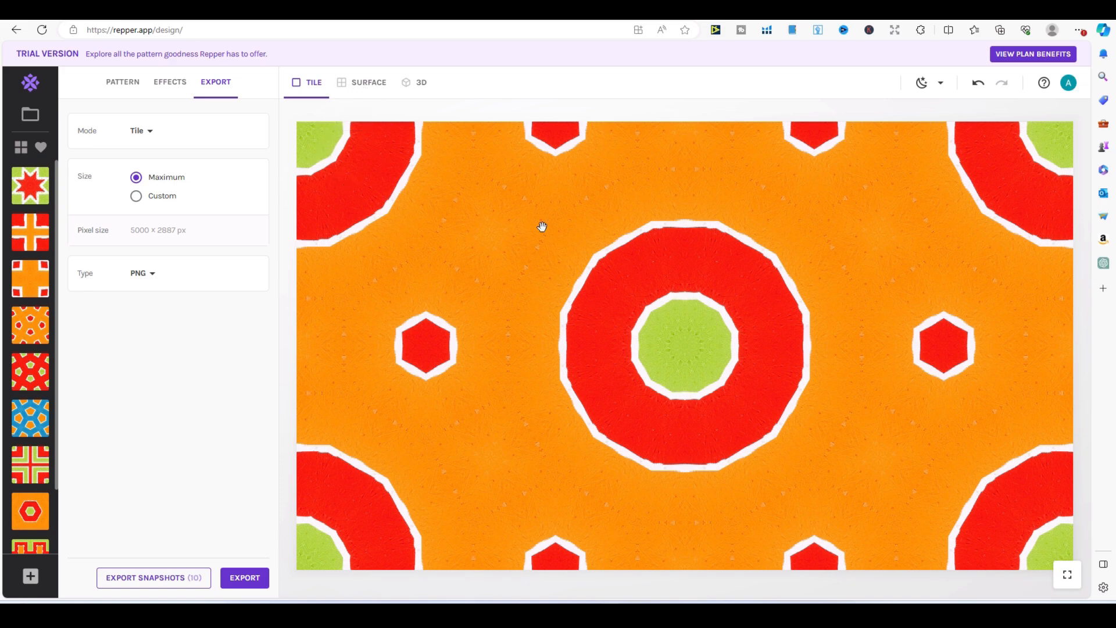
click(371, 86)
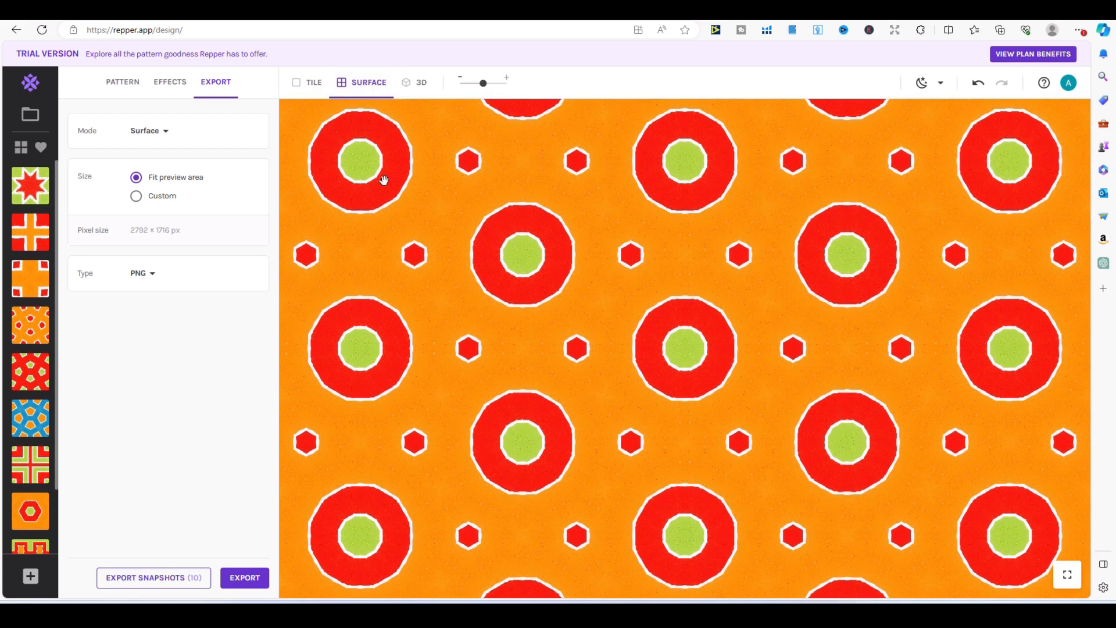
click(311, 91)
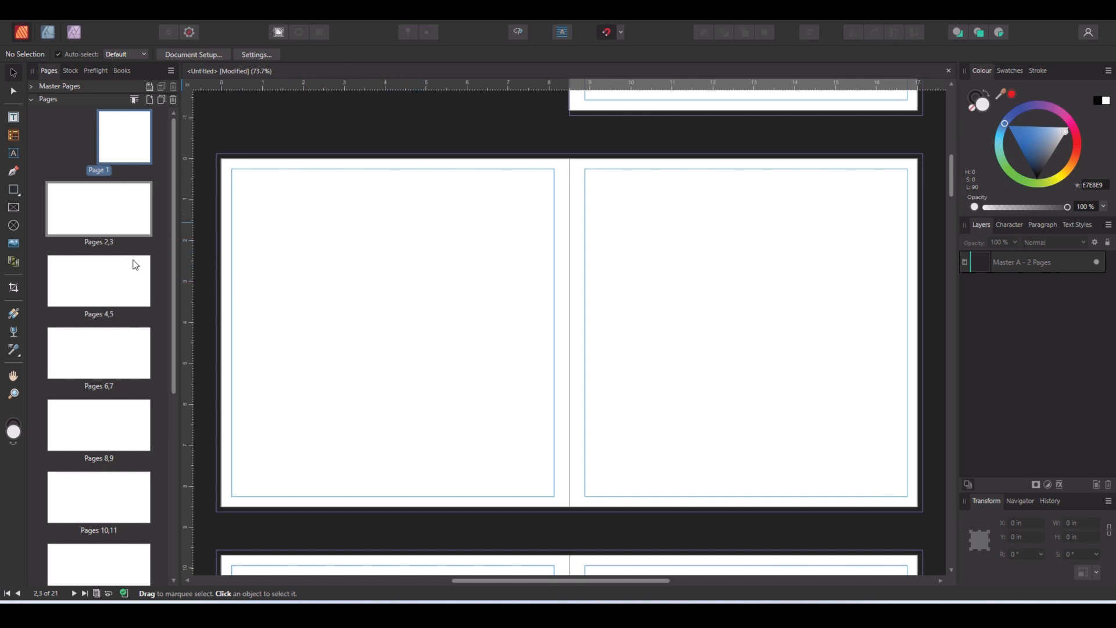
- Place 01_tile_p4mOctagon_tiling_500x500.png at the upper-left bleed corner of the pages 2,3 spread, about 3.12 in square
click(14, 244)
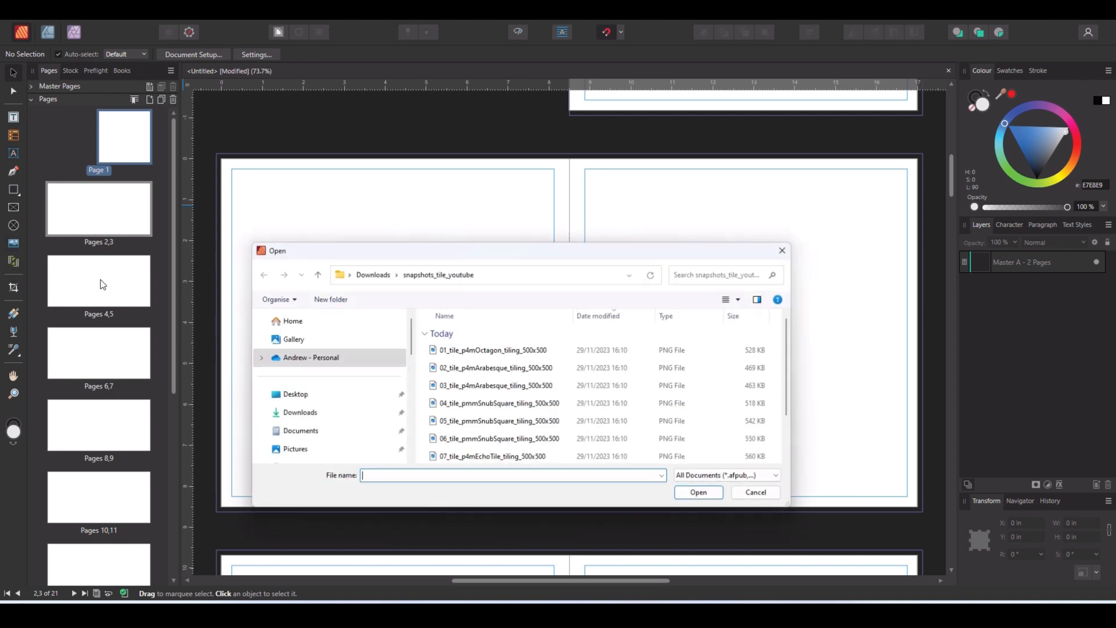
double_click(507, 350)
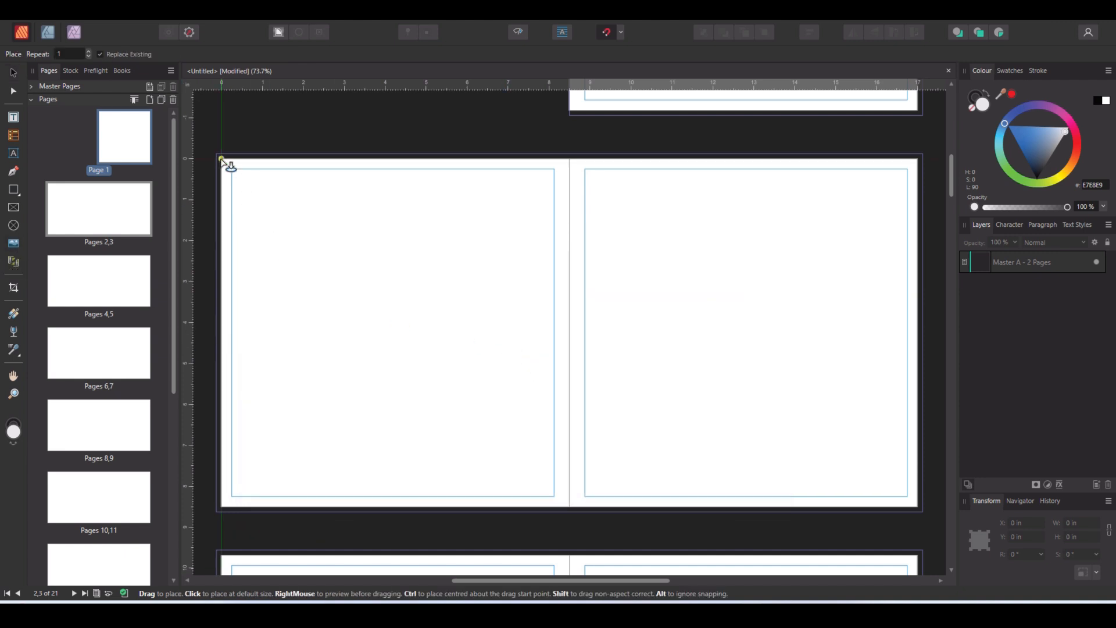
drag(222, 155, 358, 272)
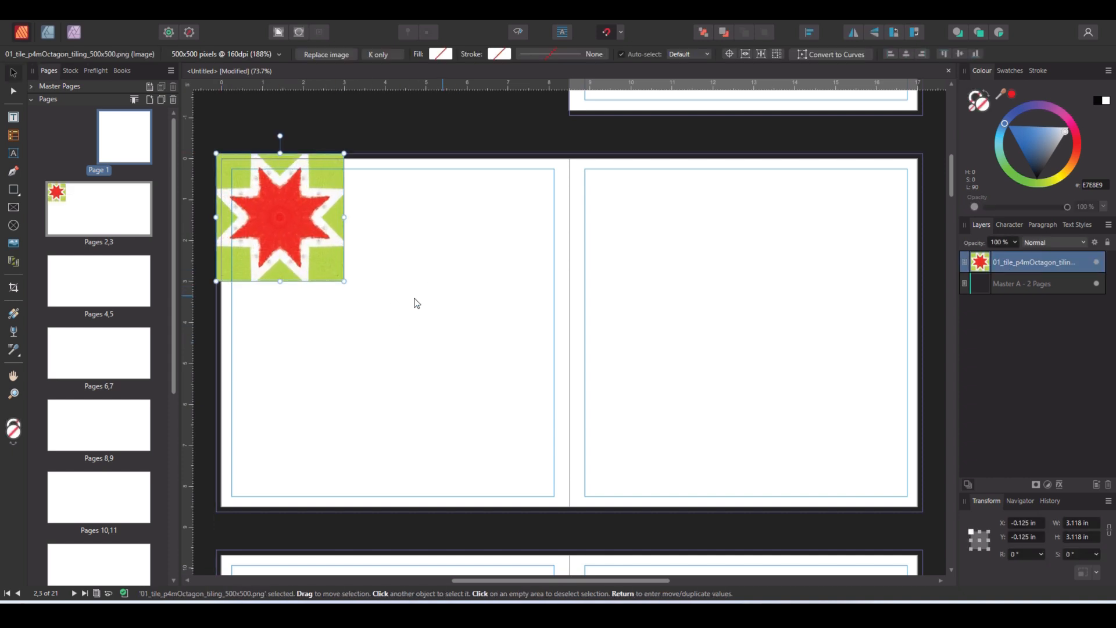
- Duplicate the placed star tile edge to edge across the spread to build two rows of four tiles
drag(278, 246, 512, 249)
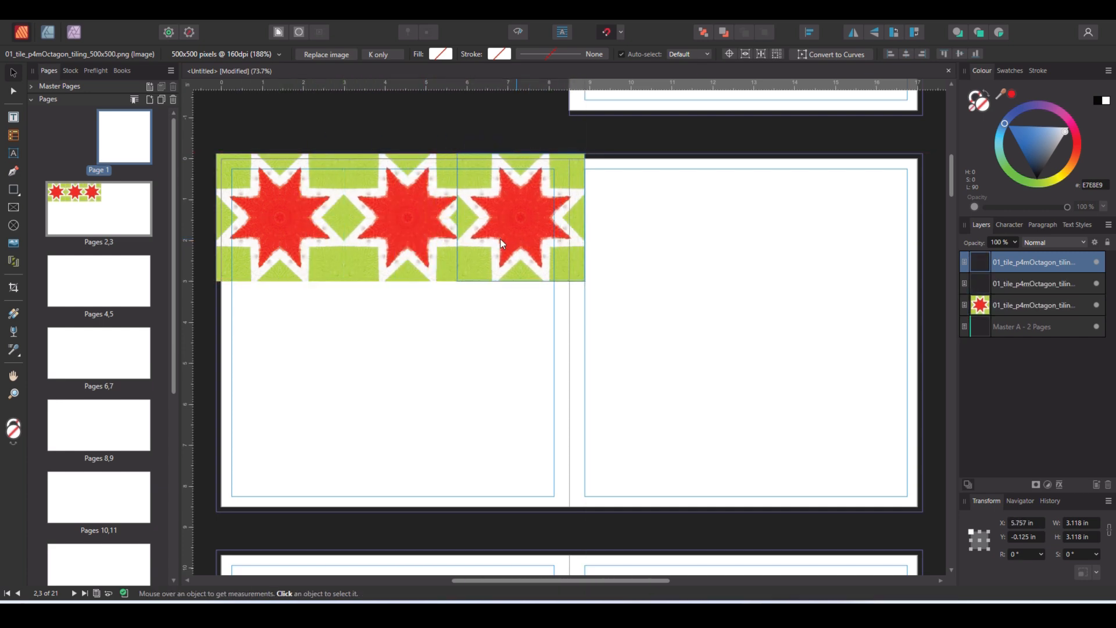
key(Escape)
click(512, 234)
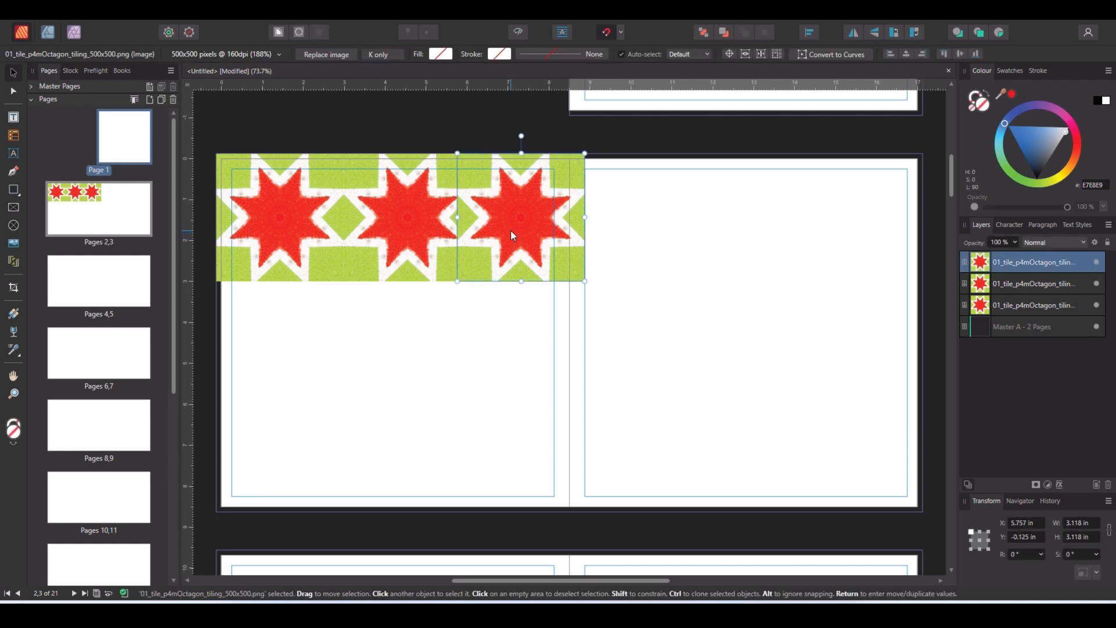
drag(511, 231, 522, 233)
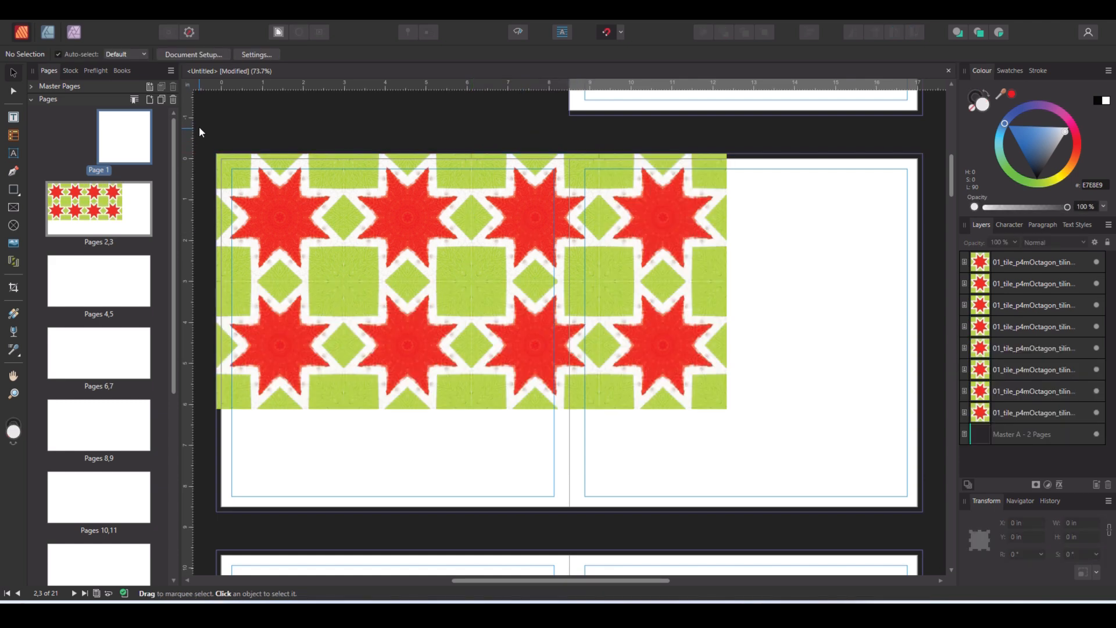
- Select all eight star tiles and scale them down together to fit the width of the left-hand page, then deselect them
drag(199, 127, 759, 454)
drag(726, 408, 570, 330)
click(585, 346)
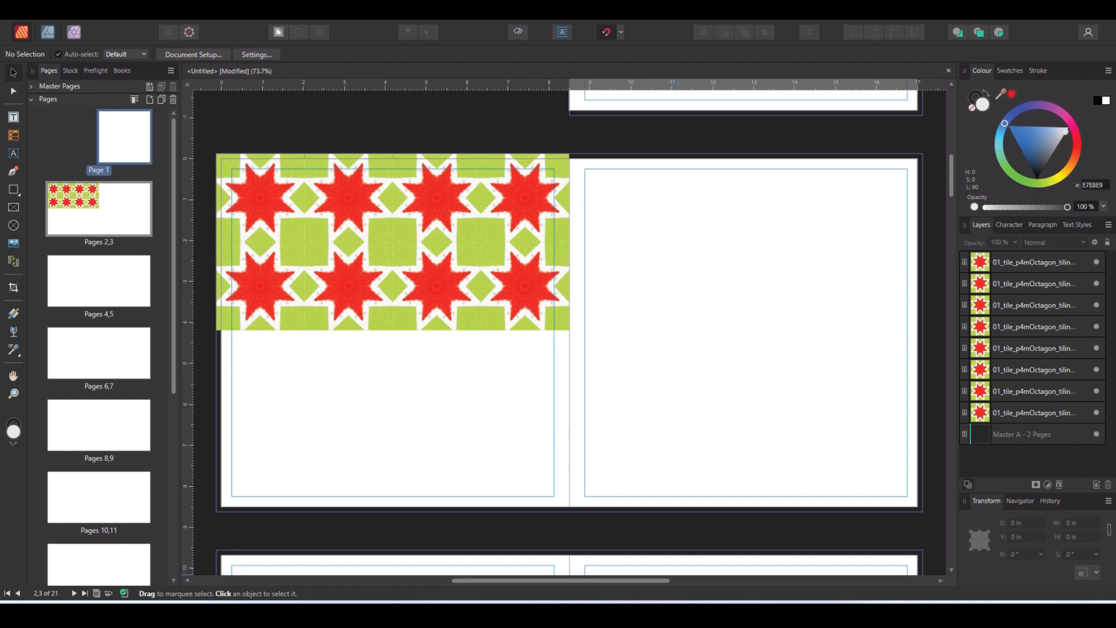
- Switch to Repper and set the export mode to Surface with a custom size in inches
click(598, 611)
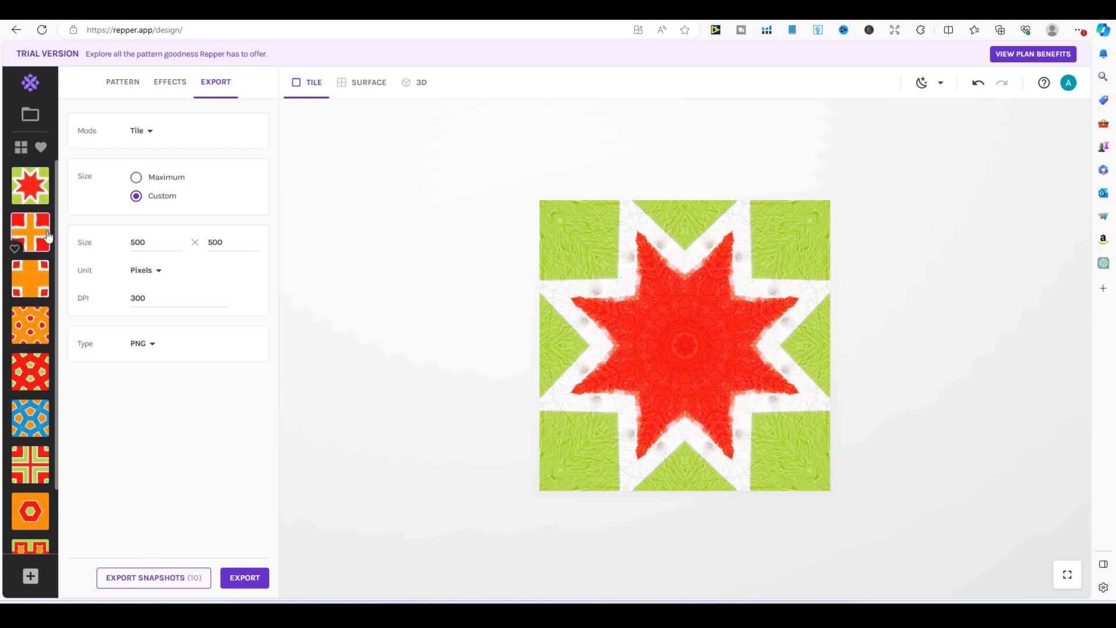
click(144, 131)
click(149, 153)
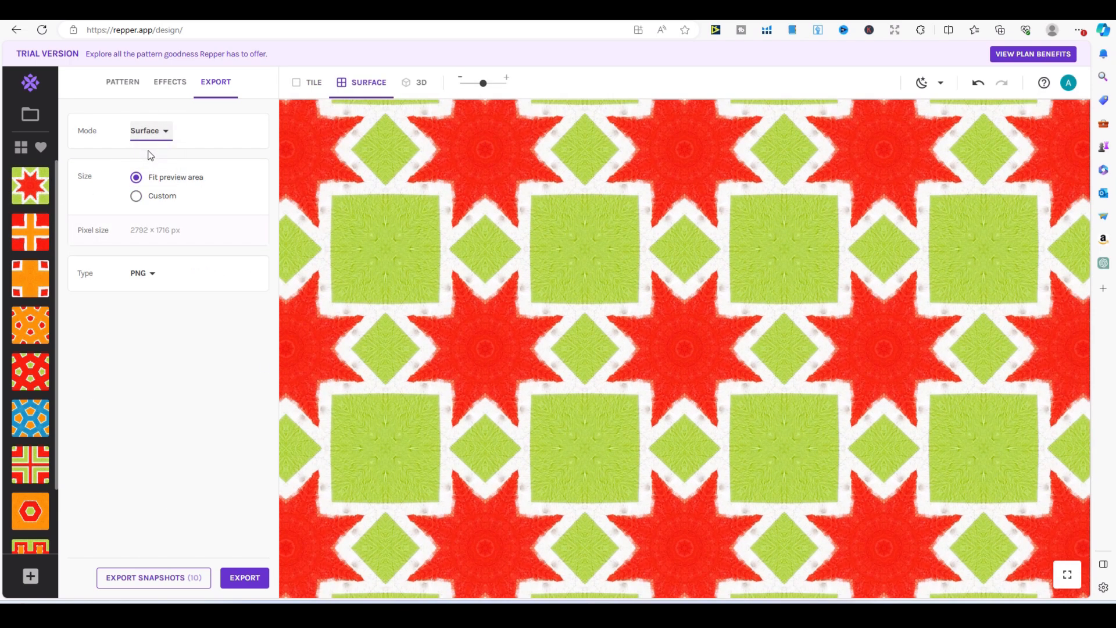
click(136, 196)
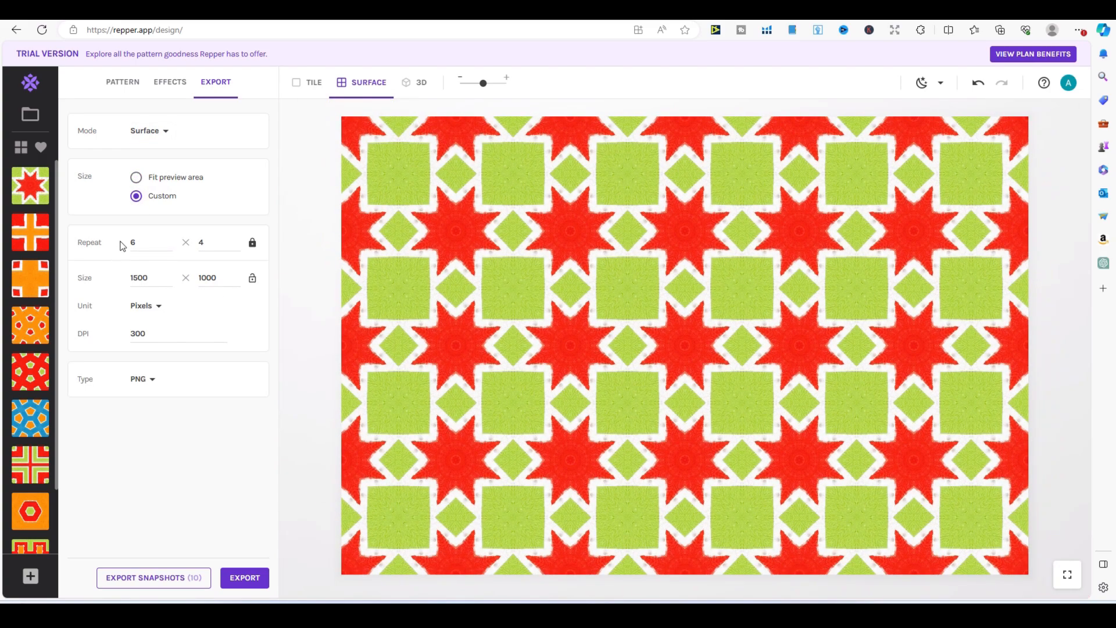
click(252, 243)
click(253, 244)
click(152, 305)
click(160, 365)
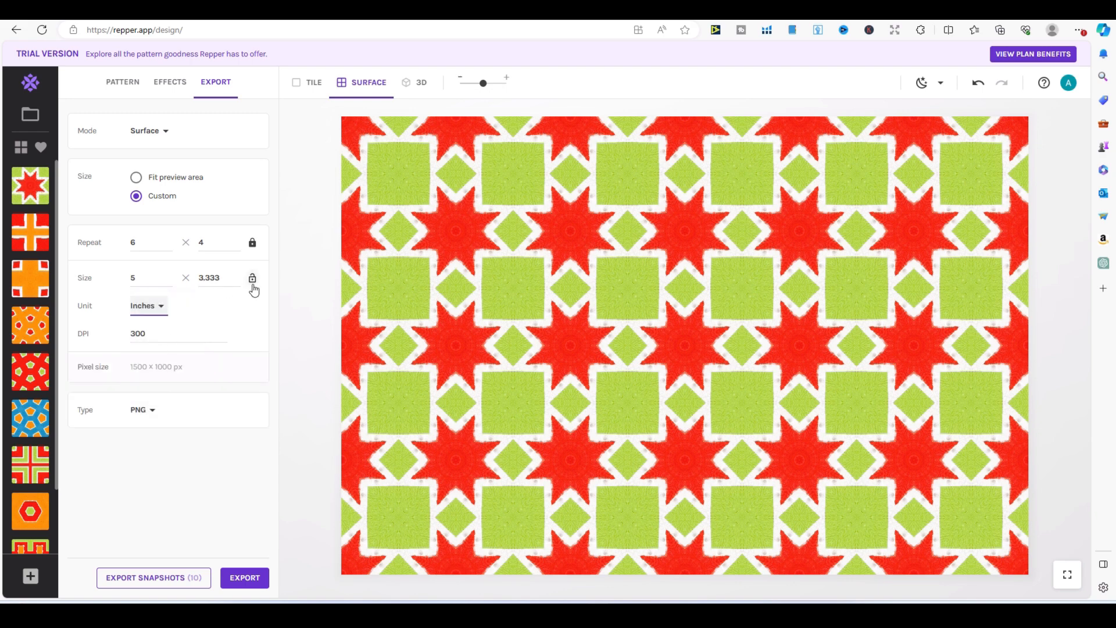
- Set the surface export size to 8.5 × 8.5 inches
double_click(149, 279)
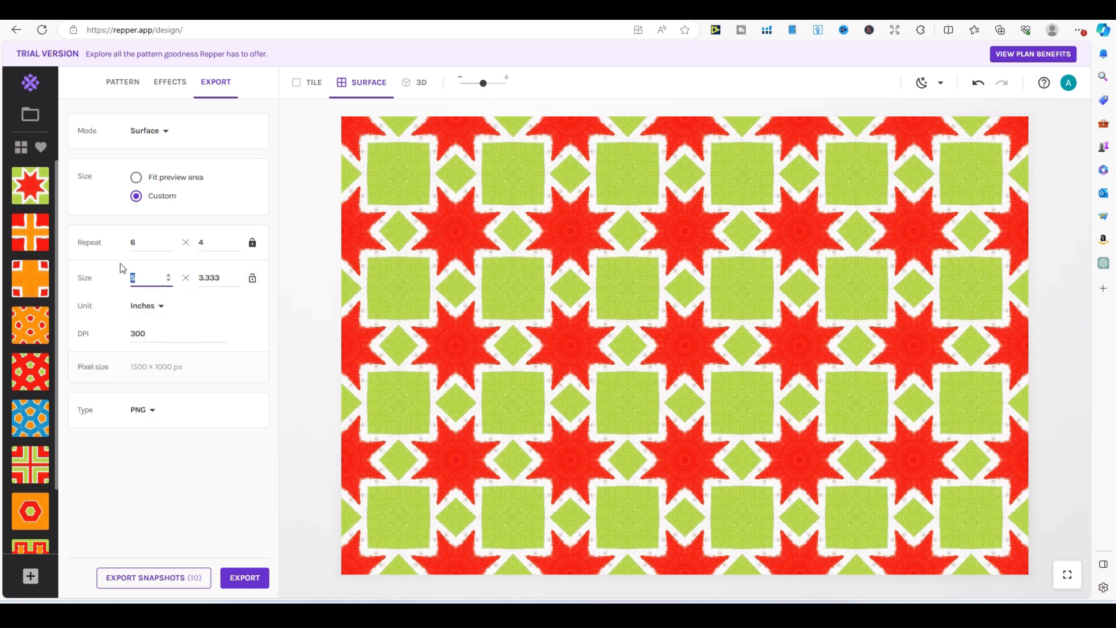
text(8.5)
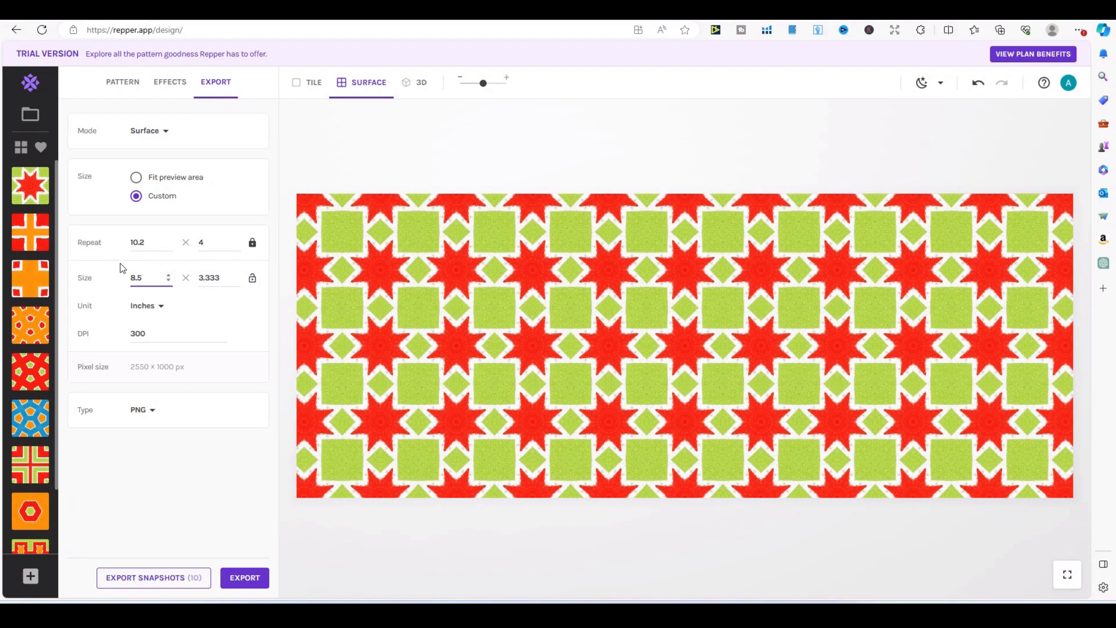
key(Tab)
text(8)
key(BackSpace)
key(BackSpace)
key(BackSpace)
key(BackSpace)
key(BackSpace)
key(BackSpace)
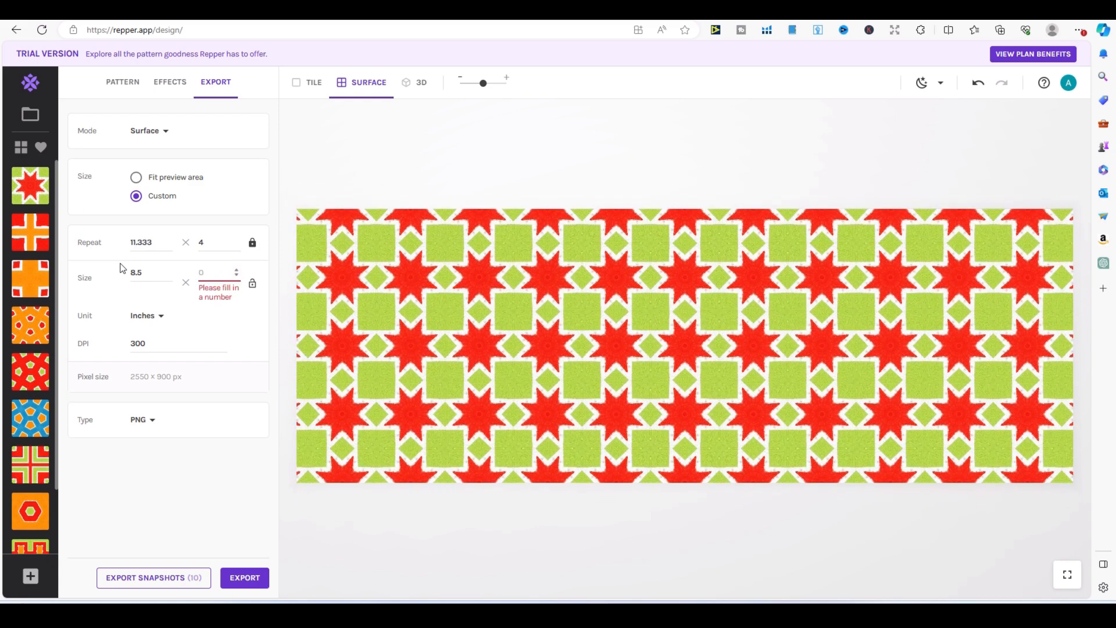
text(8.5)
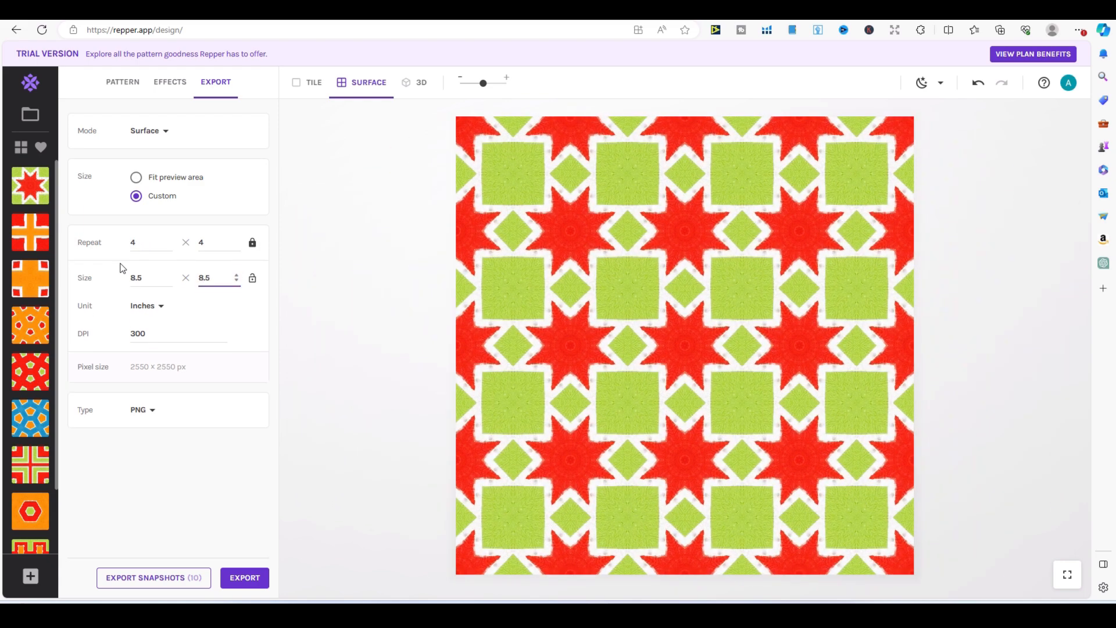
click(264, 330)
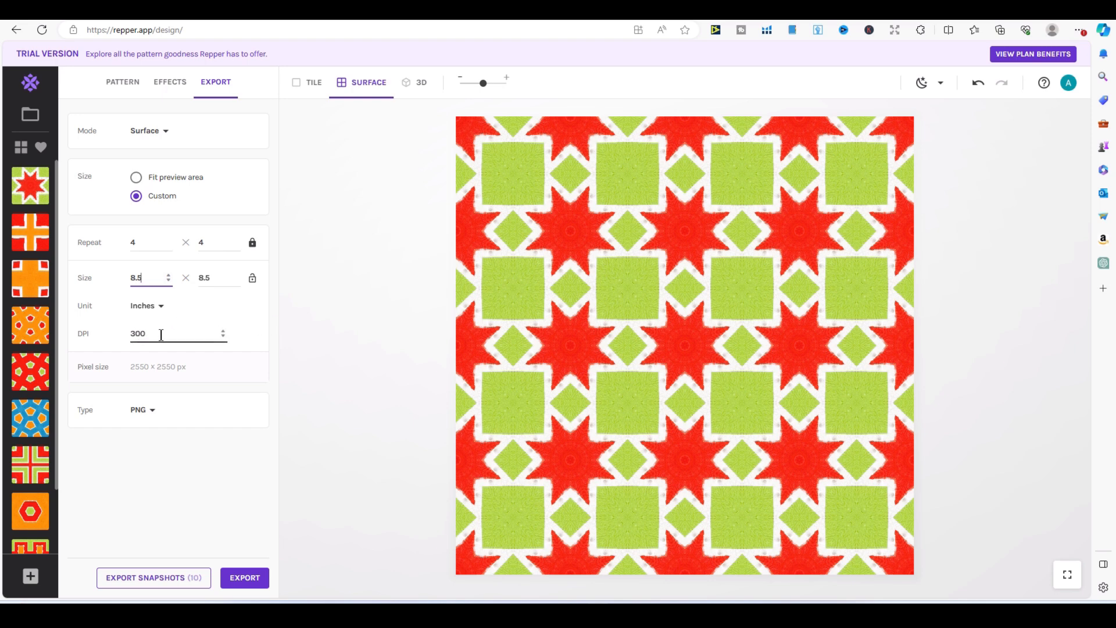
- Try a resolution of 400 DPI for the surface export and set it back to 300 DPI
click(223, 331)
drag(156, 332, 82, 339)
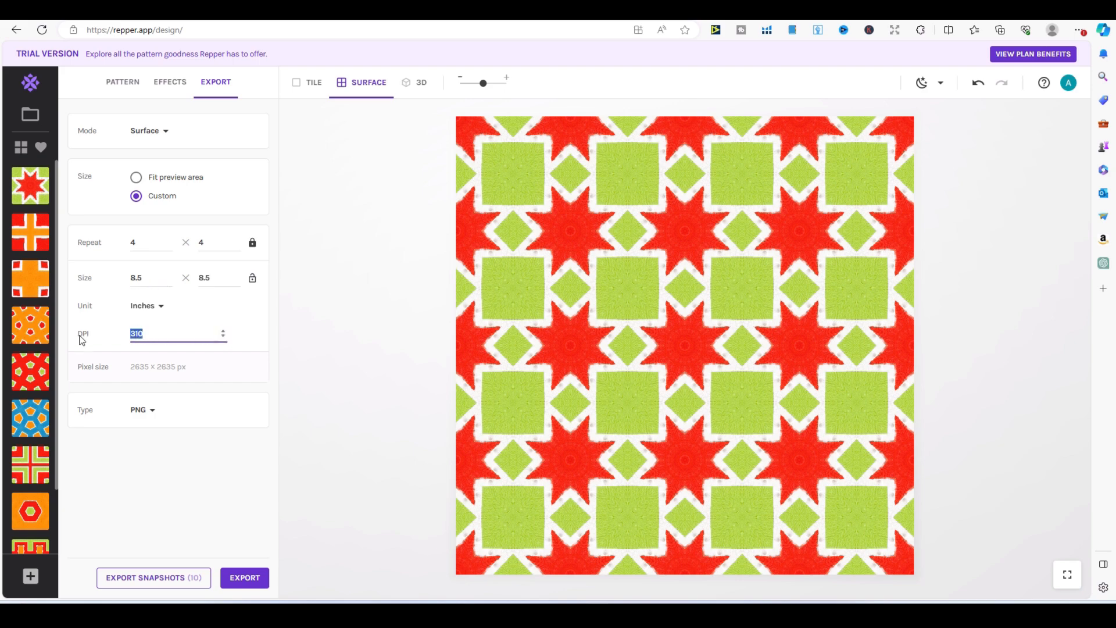
text(400)
drag(157, 333, 118, 336)
key(BackSpace)
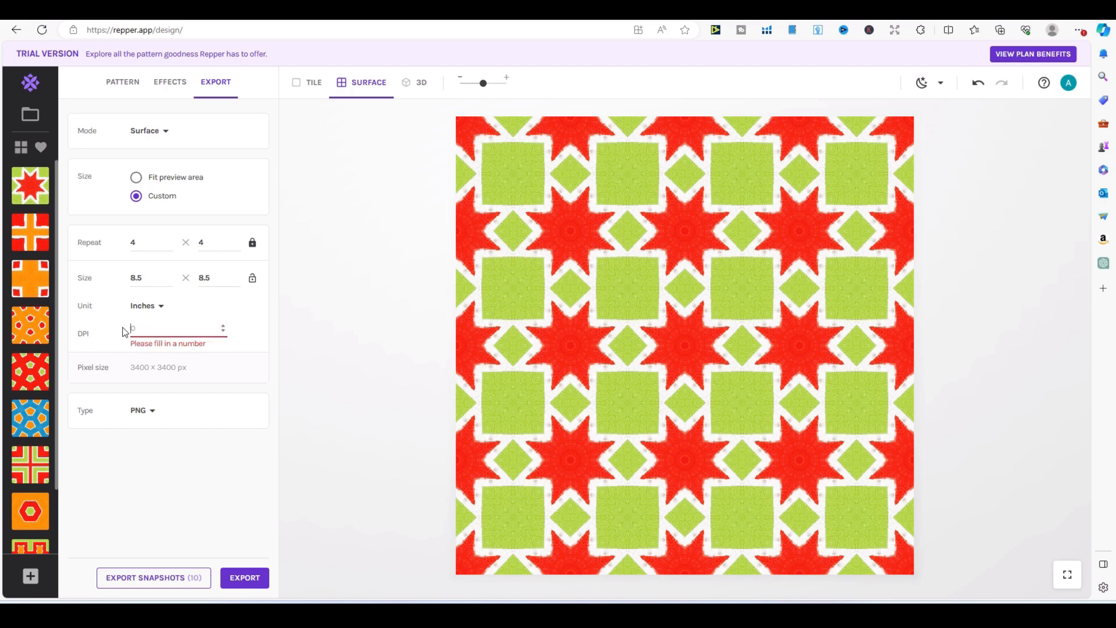
text(300)
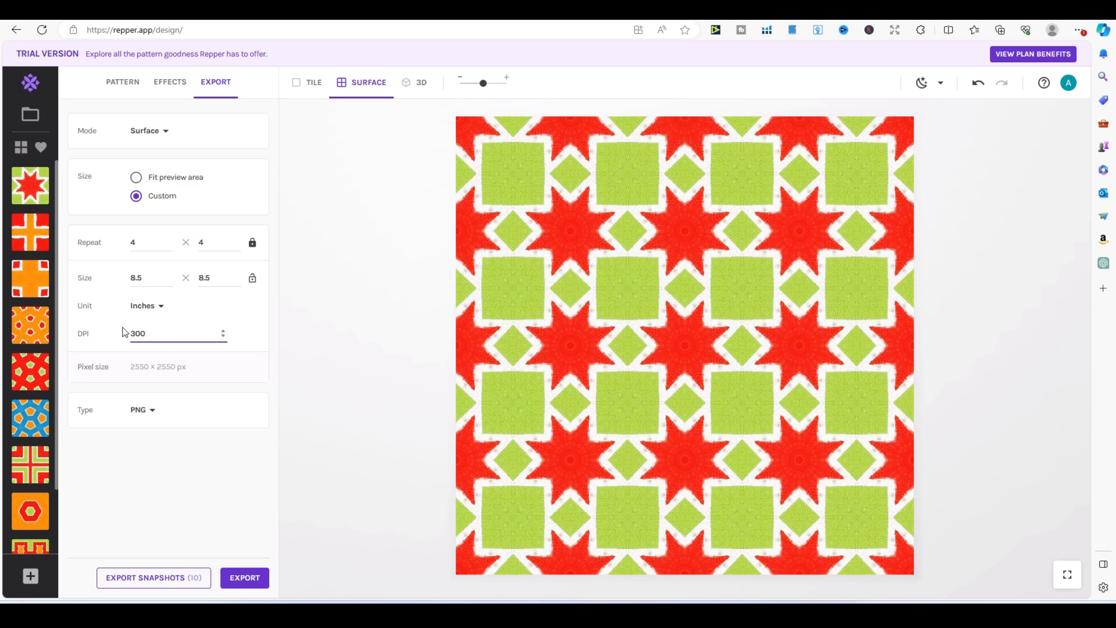
- Keep PNG as the export file type and export all the saved snapshots
click(152, 411)
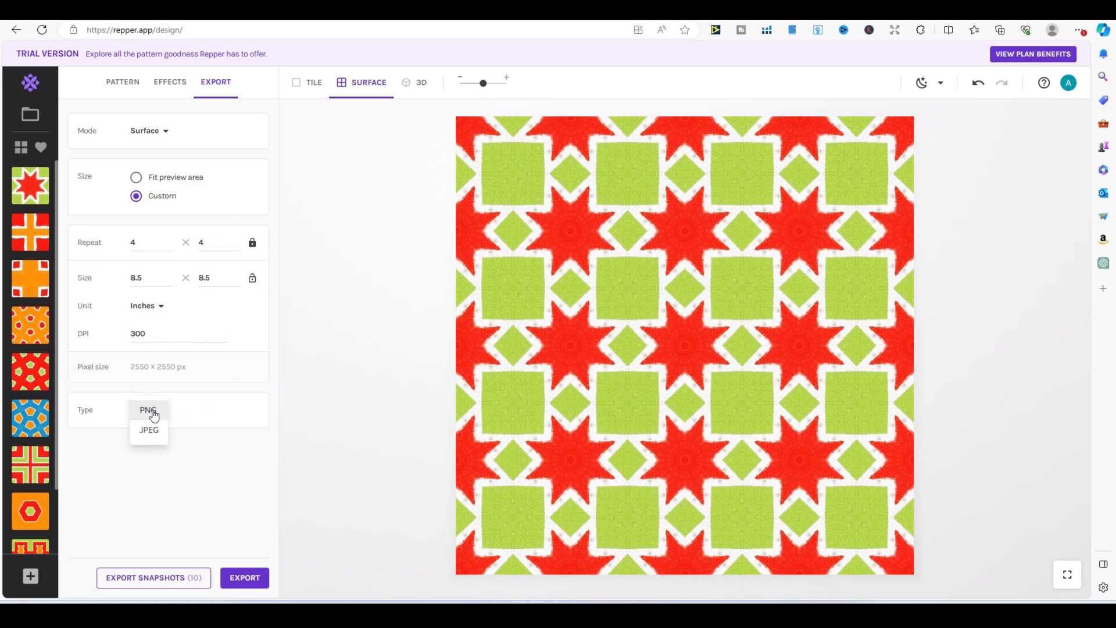
click(154, 412)
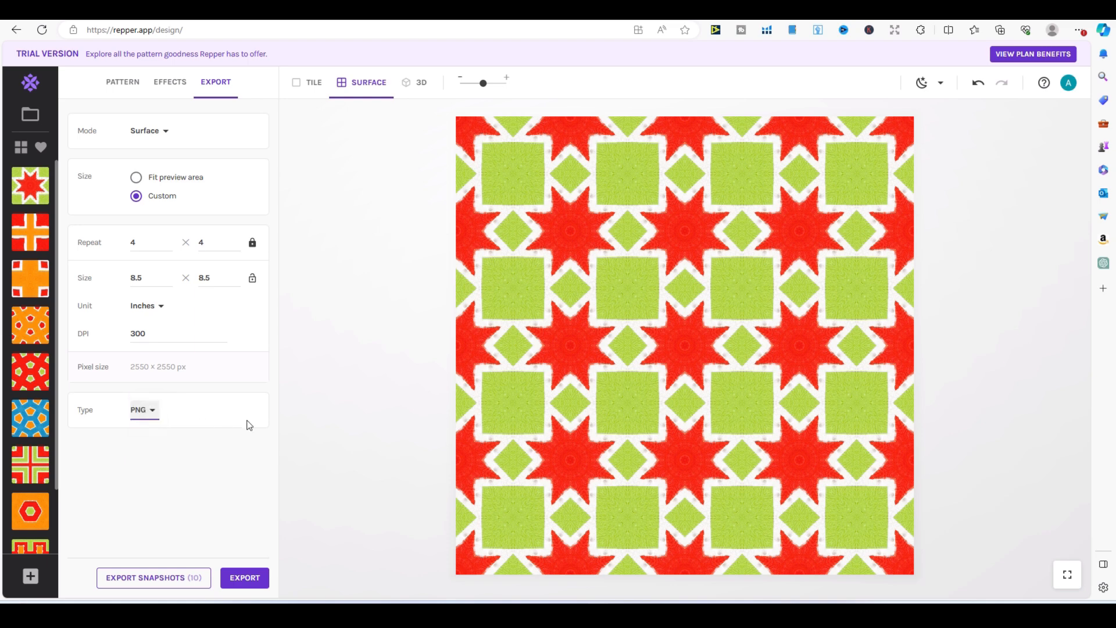
click(168, 579)
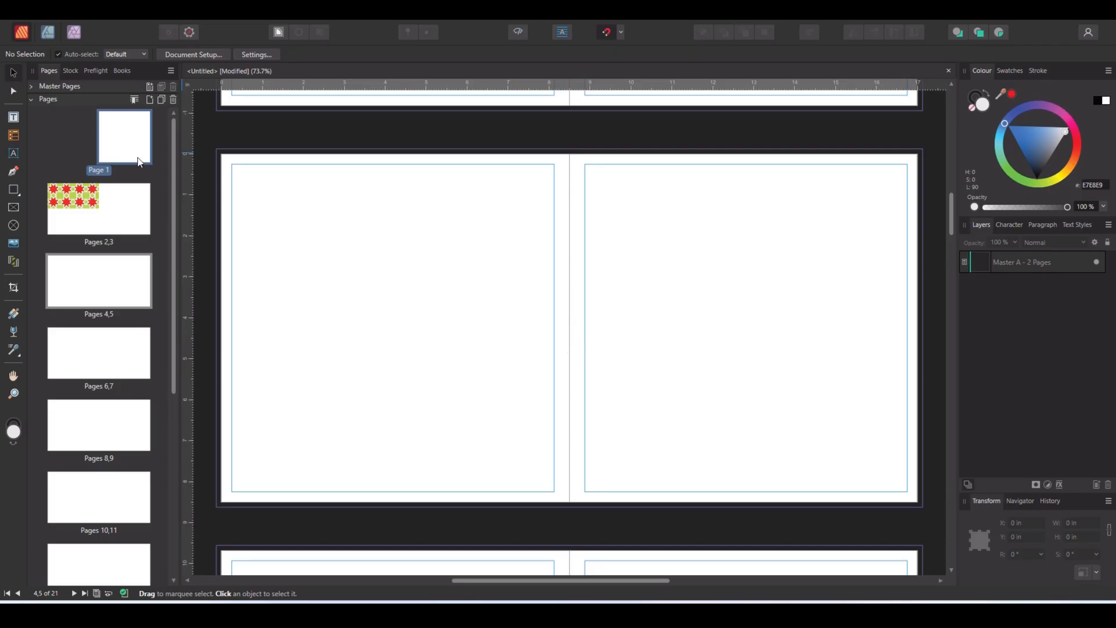
- Place the 01_surface_p4mOctagon 2550x2550 image from the snapshots_surface_youtube2 folder over the whole left-hand page of spread 4,5, about 8.75 in square
click(13, 244)
click(371, 273)
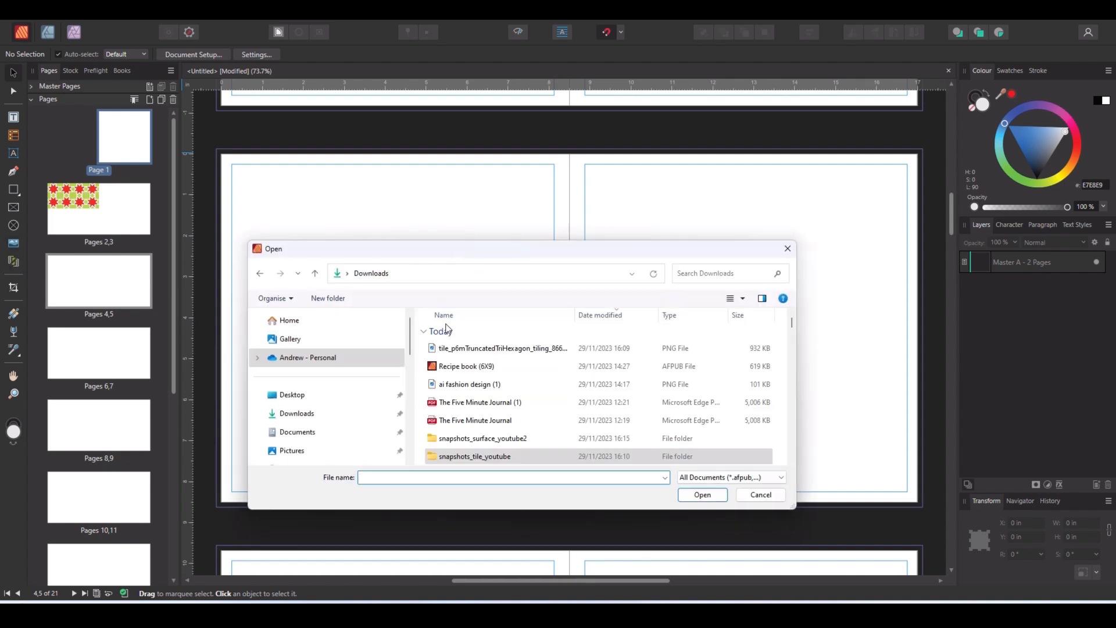
double_click(472, 438)
double_click(457, 363)
drag(216, 150, 574, 507)
drag(541, 463, 538, 463)
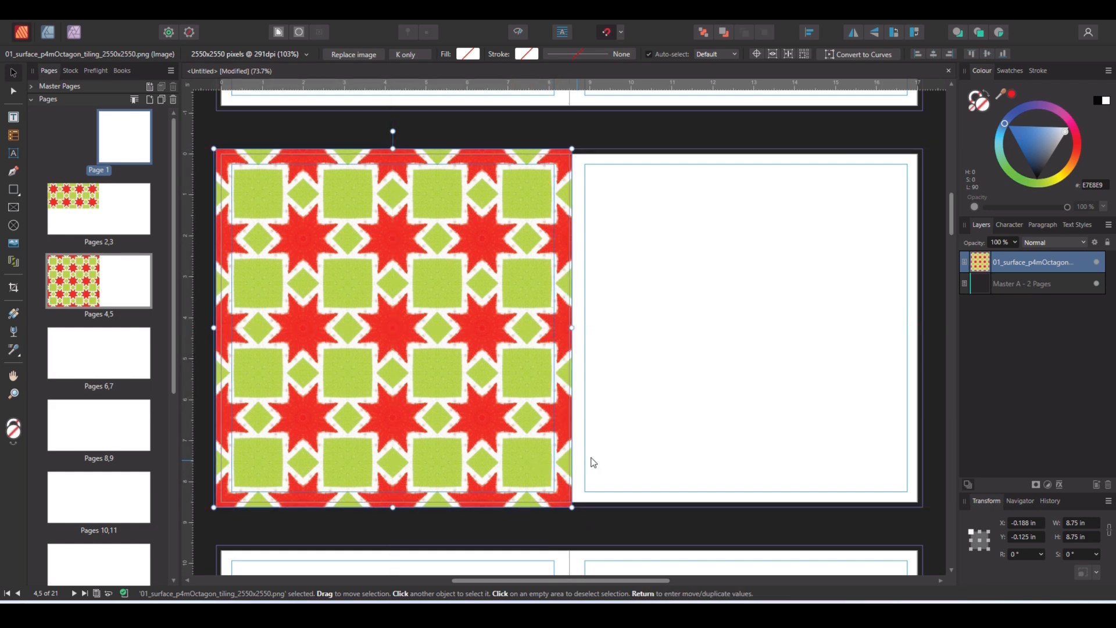
click(744, 327)
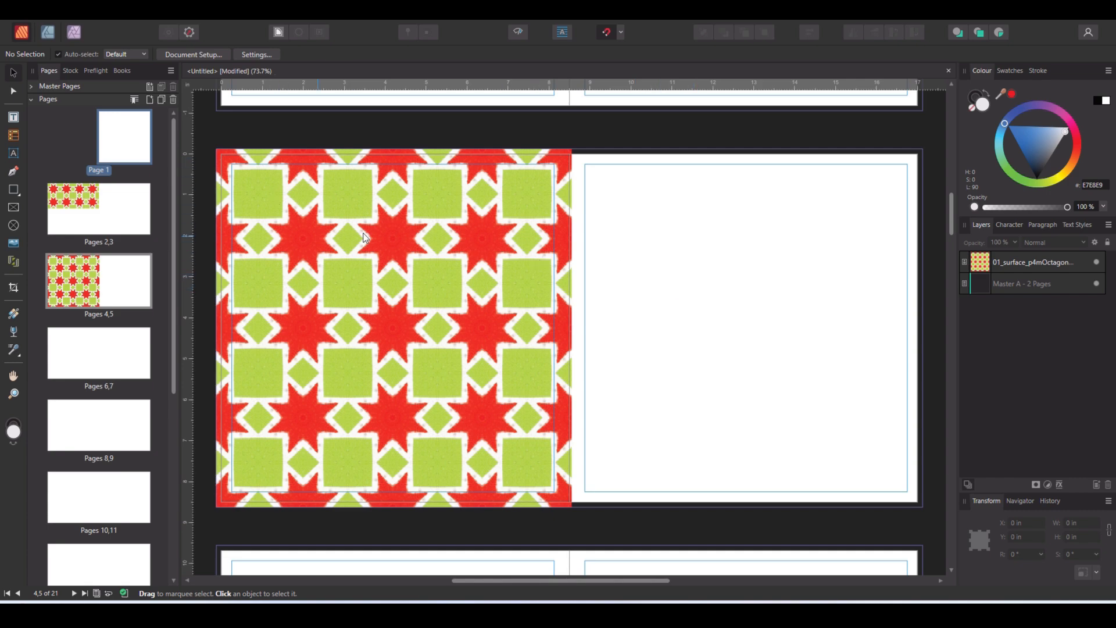
scroll(667, 301, up, 5)
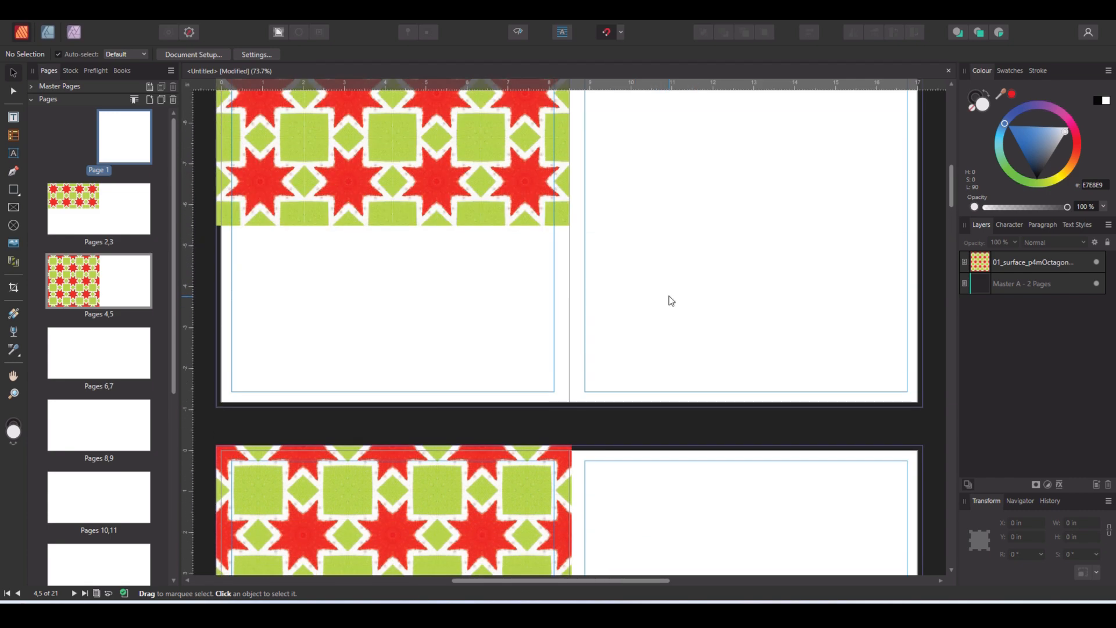
scroll(389, 262, up, 5)
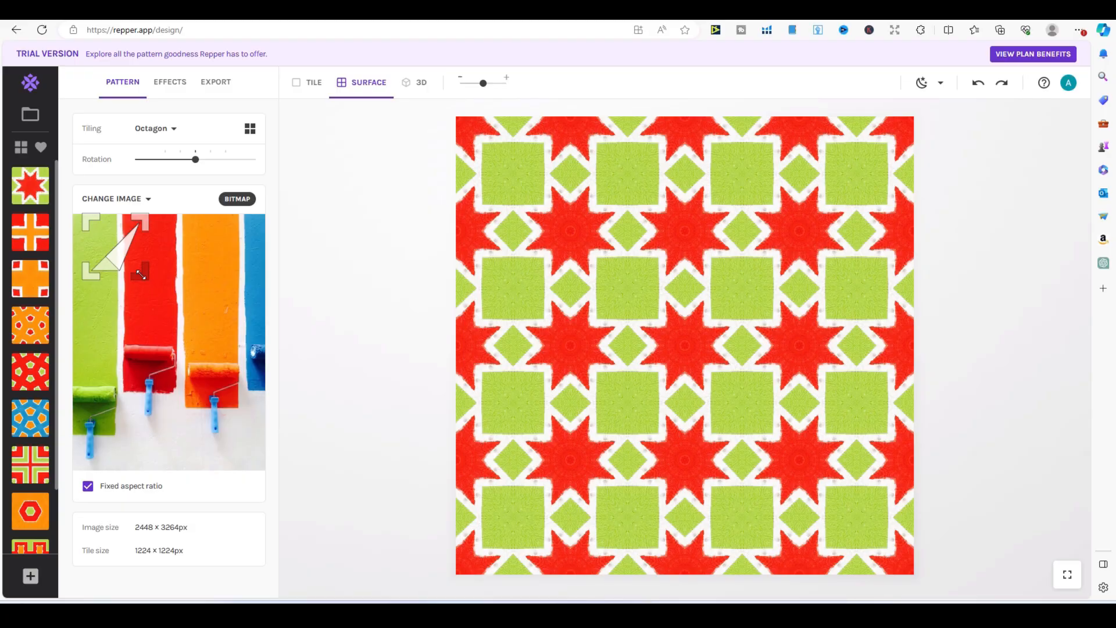
- Enlarge the sampling frame on the paint roller image to a tile size of about 4421 × 4421 px and view the available tilings
drag(140, 274, 273, 403)
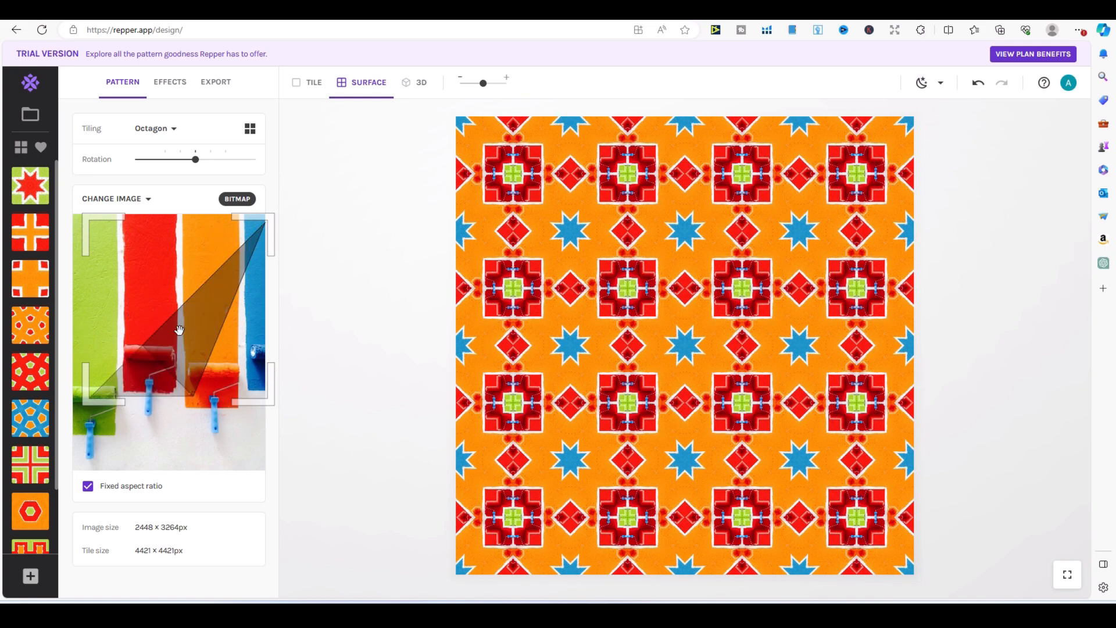
click(165, 129)
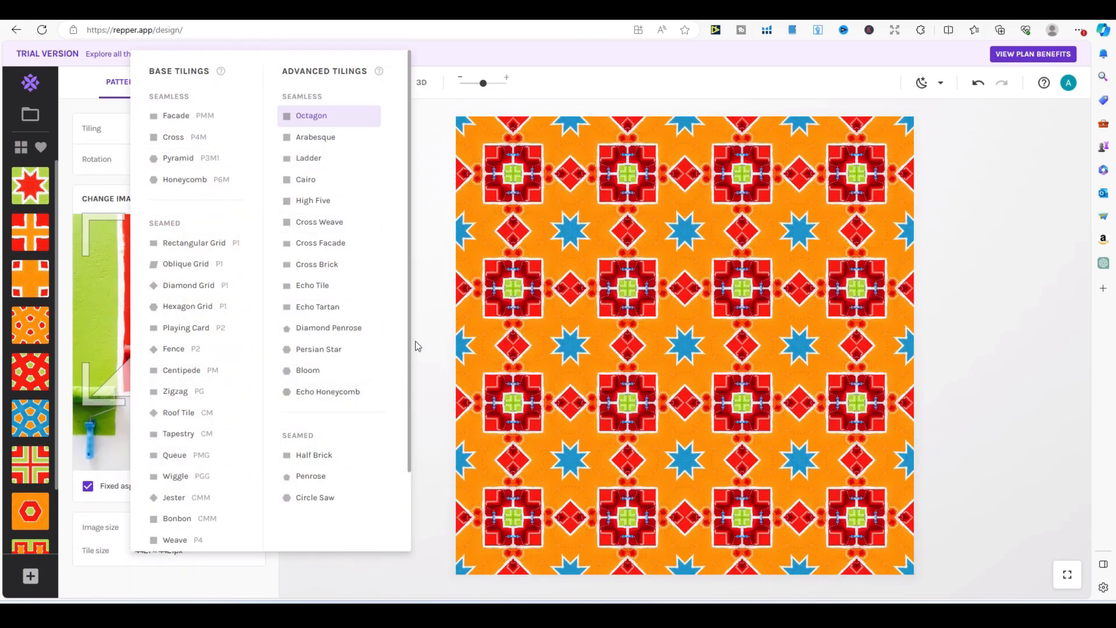
click(430, 371)
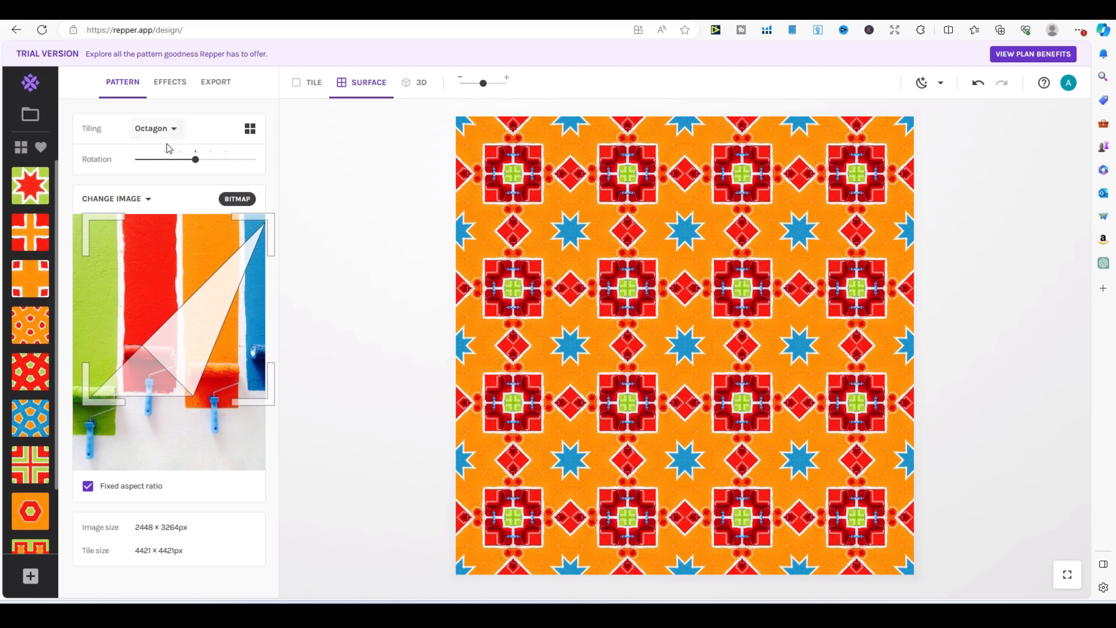
- Open the image search for a replacement source image, search for "blocks color" and browse the photos
click(123, 200)
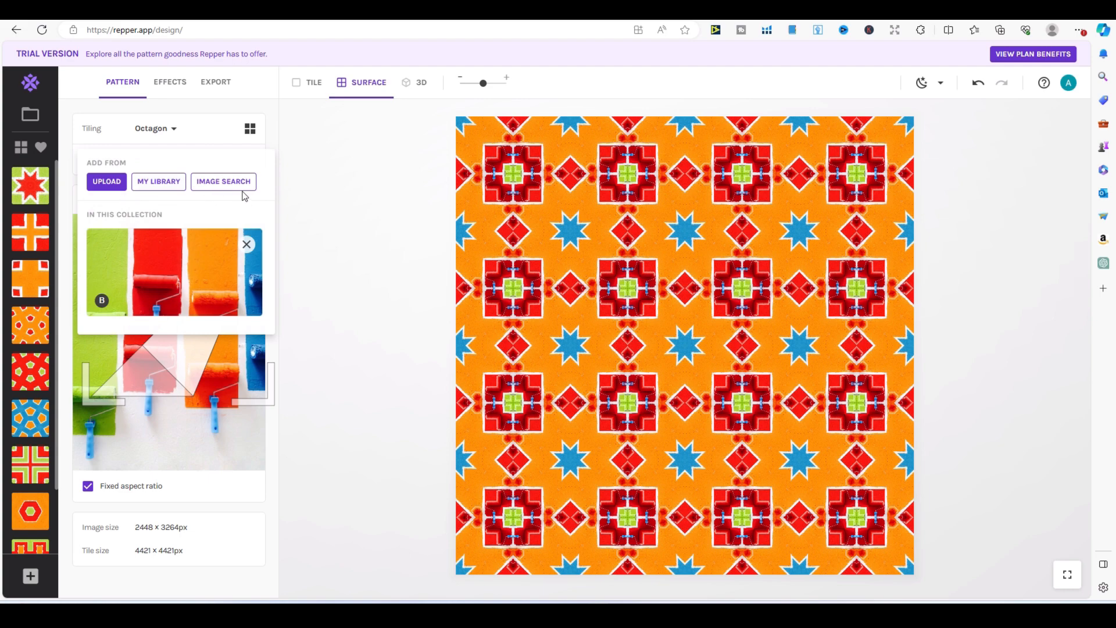
click(233, 182)
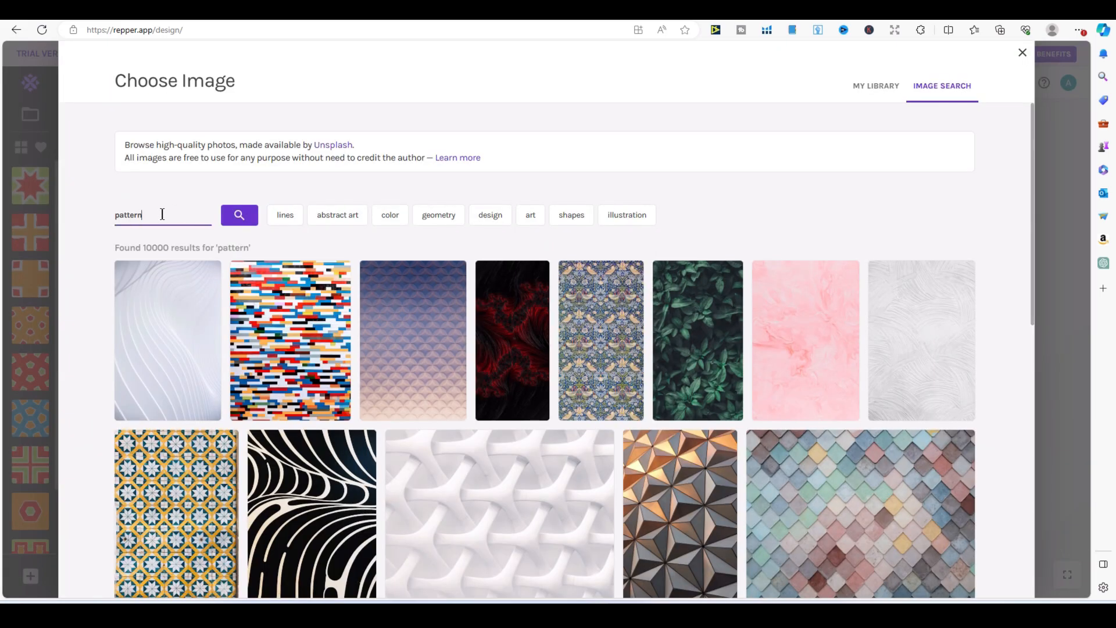
drag(162, 215, 98, 221)
text(blocks)
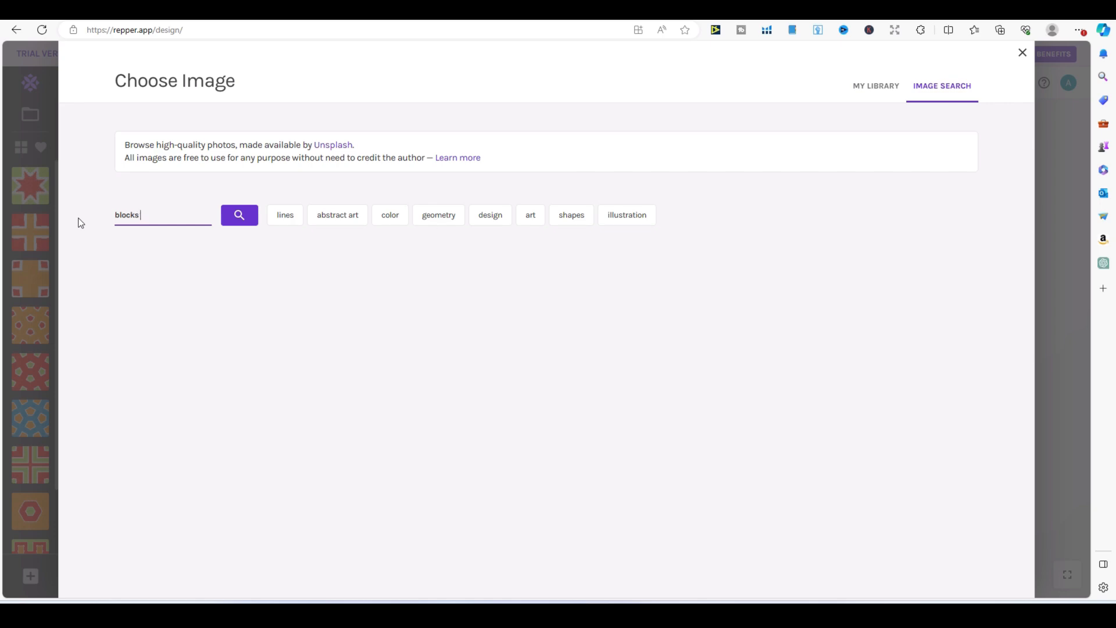
text( color)
key(Return)
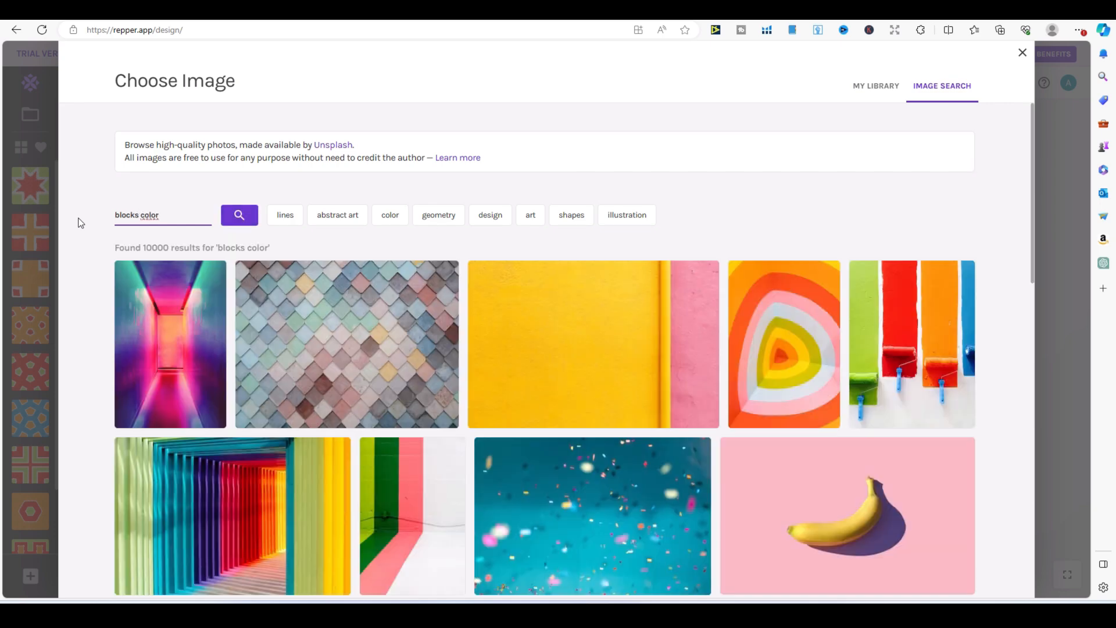
scroll(725, 350, down, 5)
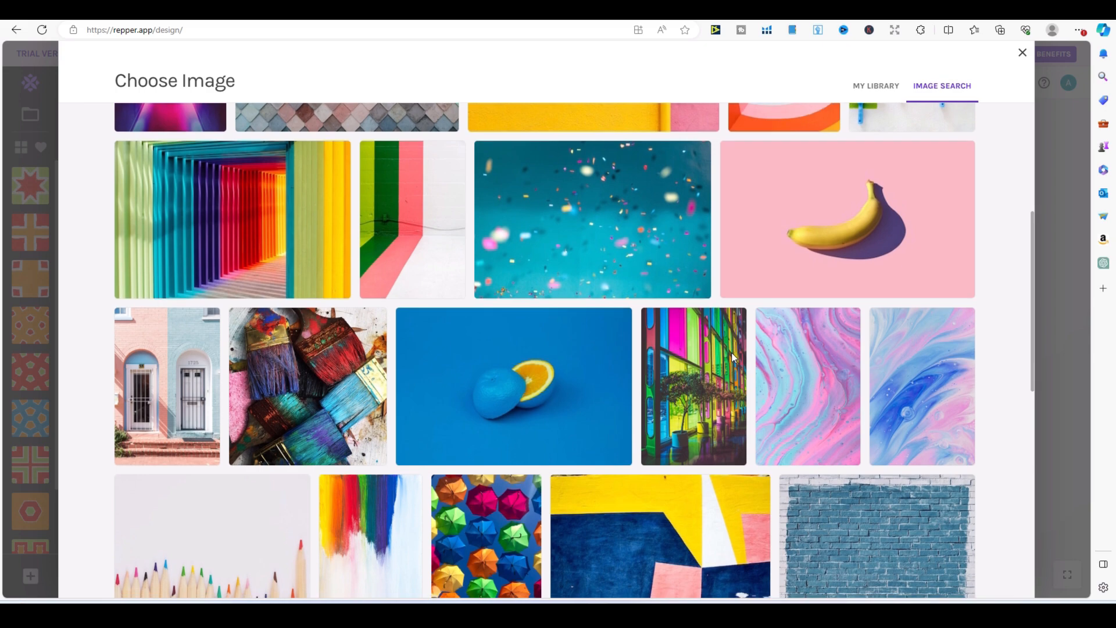
- Browse the image search results and load the photo of colourful umbrellas as the source image
scroll(731, 365, down, 4)
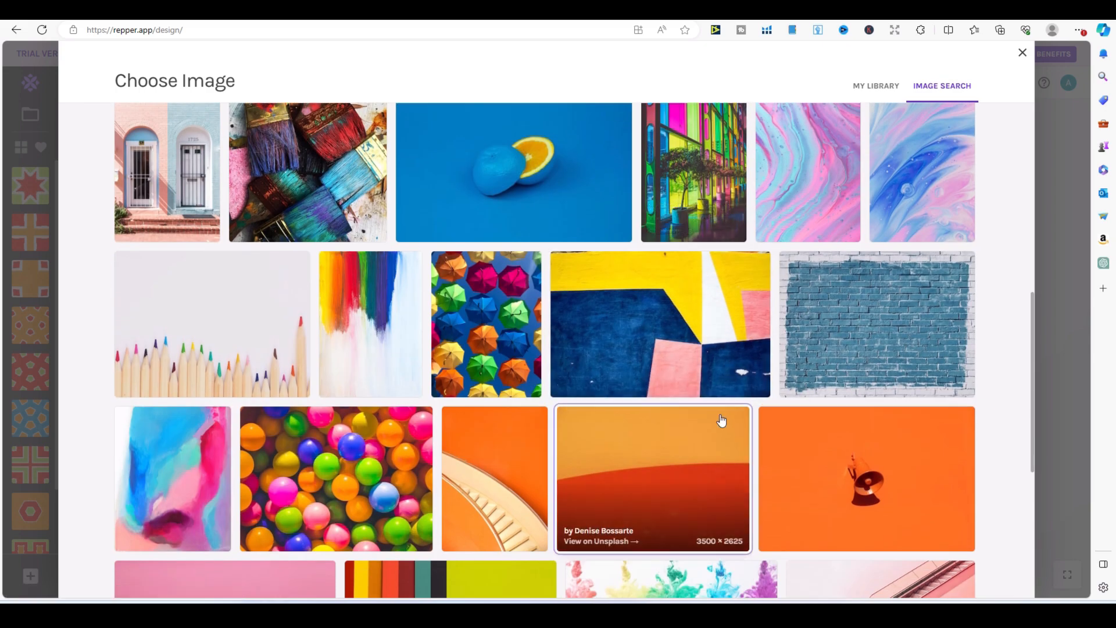
scroll(672, 443, down, 1)
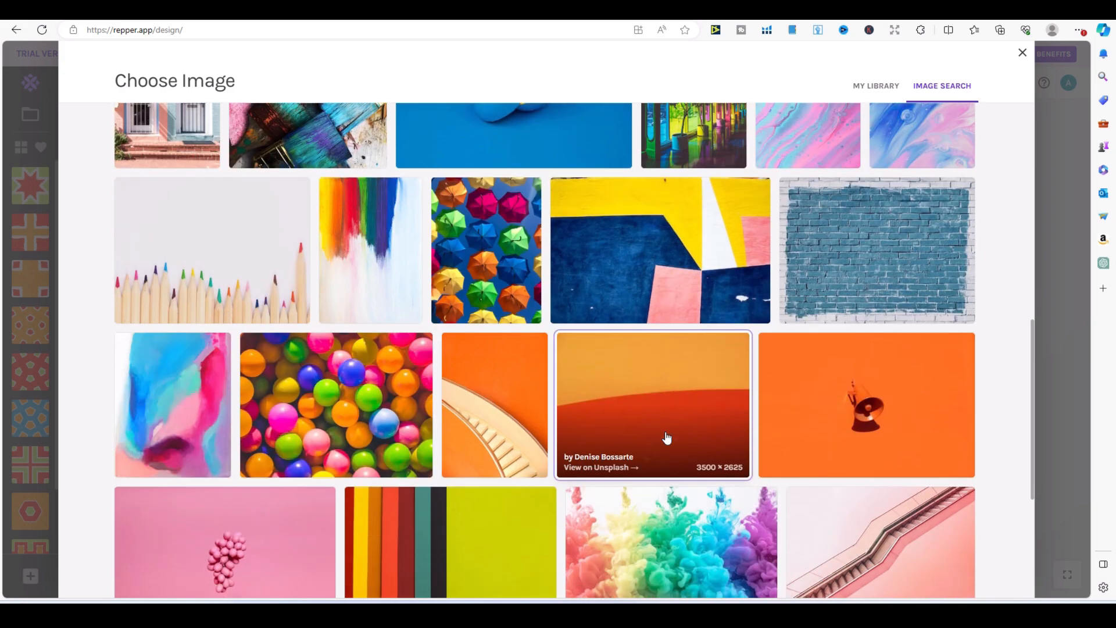
scroll(610, 321, down, 2)
scroll(528, 304, up, 4)
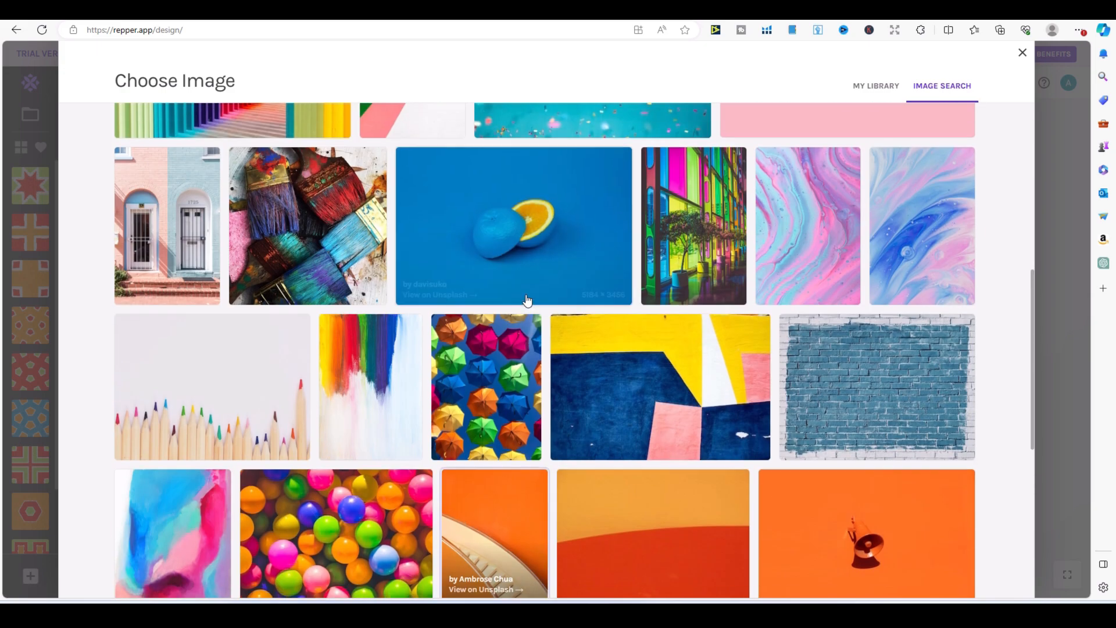
click(509, 397)
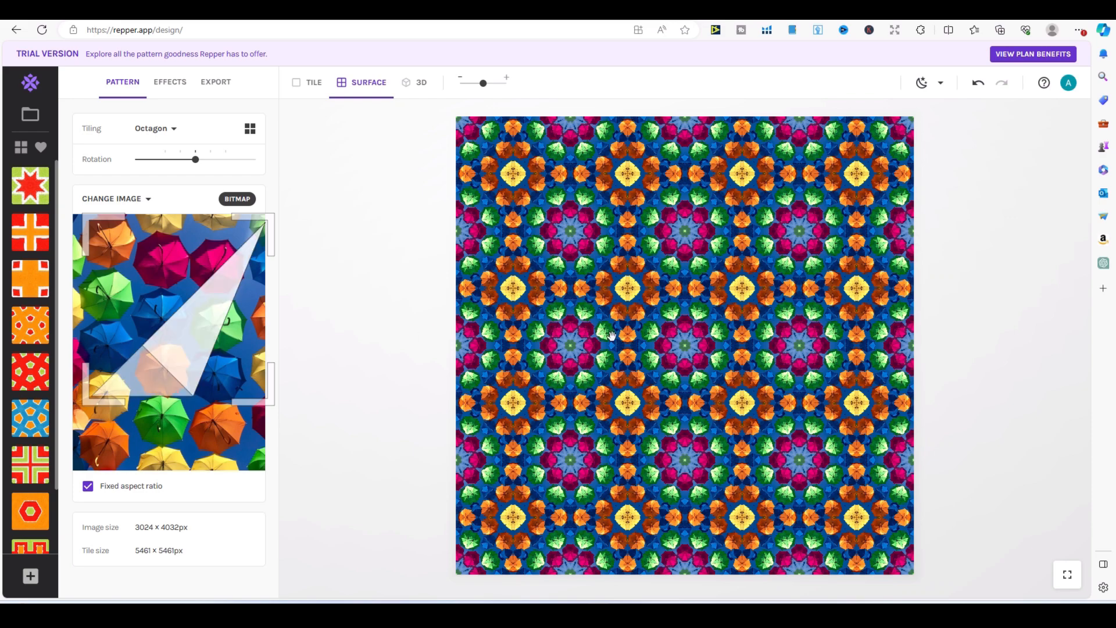
- Enlarge the sampling frame on the umbrella image to a tile size of about 6048 × 6048 px and rotate the surface pattern slightly
key(ctrl+0)
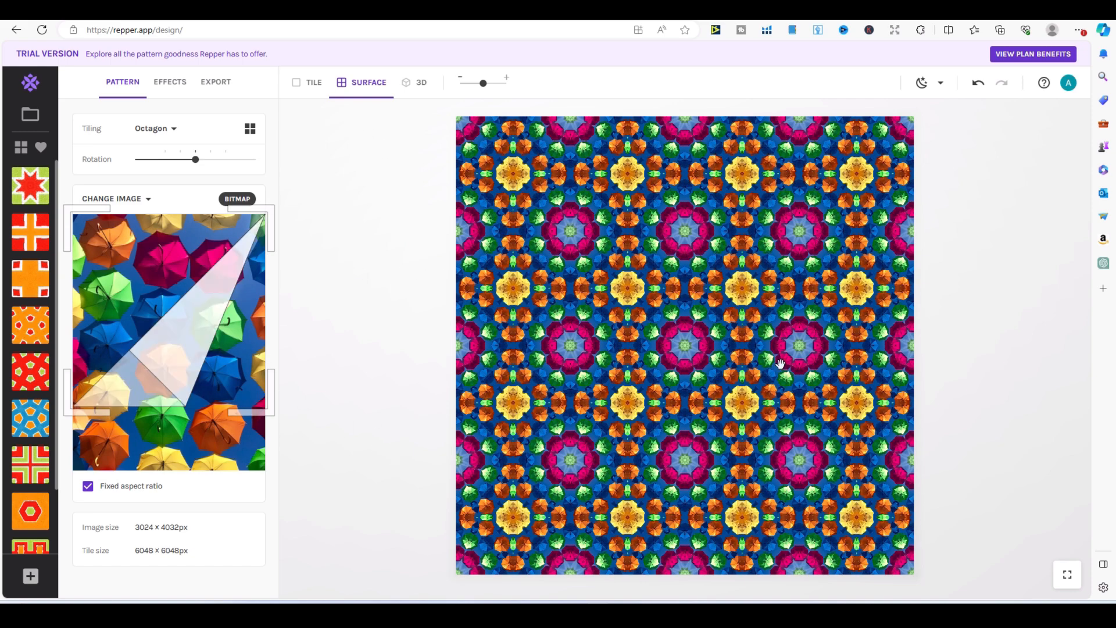
mouse_move(195, 161)
mouse_down()
mouse_move(176, 164)
mouse_move(198, 165)
mouse_move(189, 163)
mouse_up()
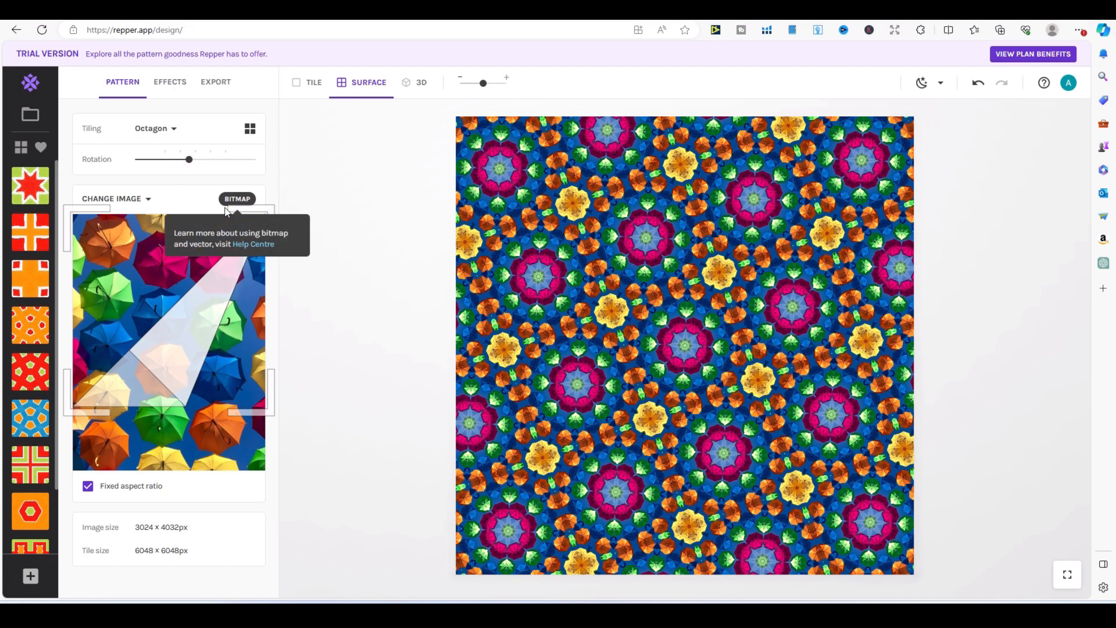
drag(185, 340, 242, 439)
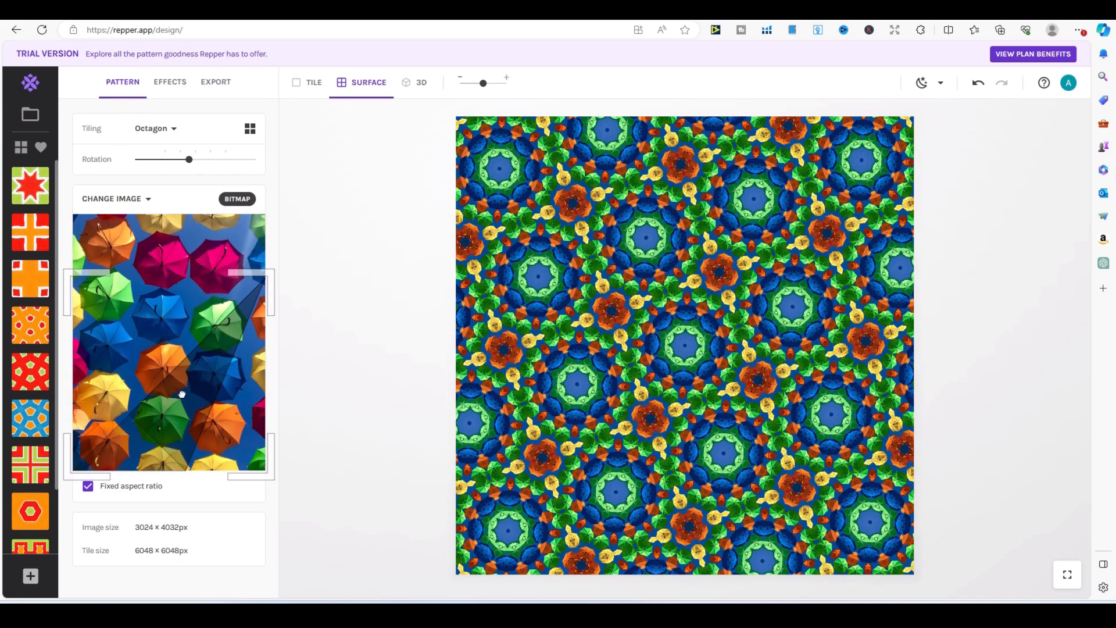
drag(182, 402, 162, 309)
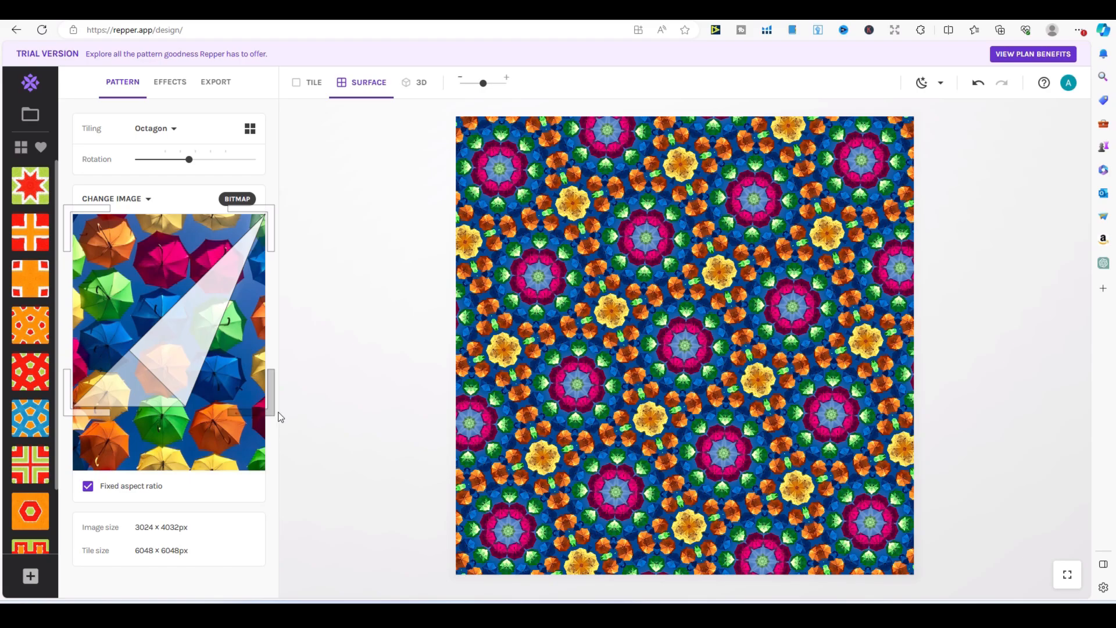
- Shrink the sampling frame to a tile size of about 1772 × 1772 px between the pink and blue umbrellas and save a snapshot
drag(269, 410, 173, 315)
drag(120, 284, 157, 372)
drag(213, 409, 171, 372)
drag(138, 334, 193, 283)
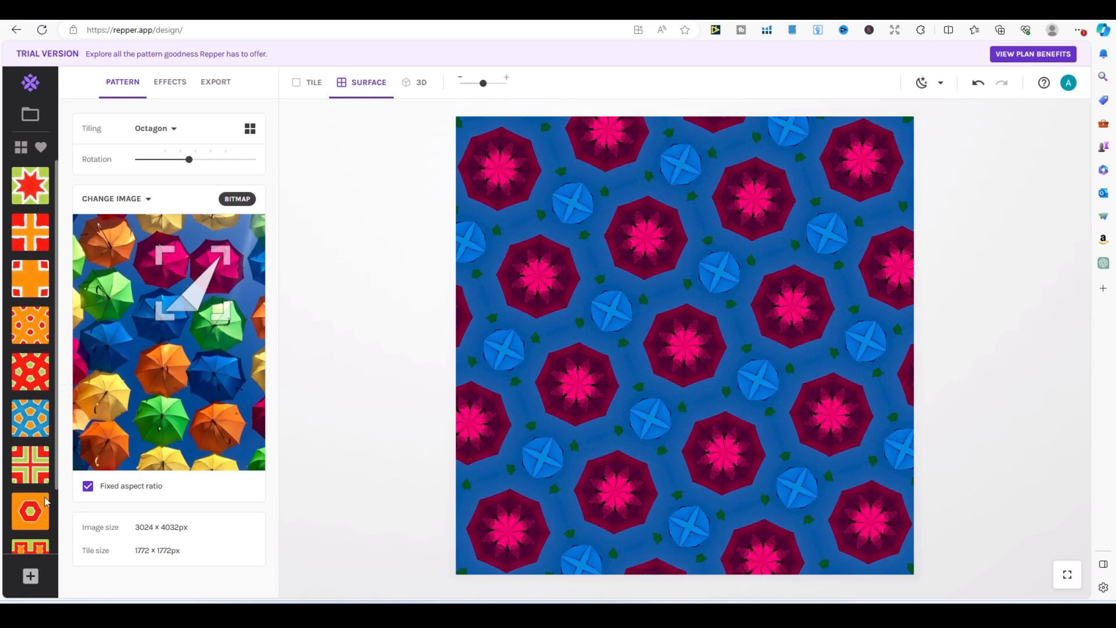
click(30, 575)
- Enlarge the sampling frame to a tile size of about 5938 × 5938 px and shift it slightly down the umbrella image
drag(155, 316, 69, 405)
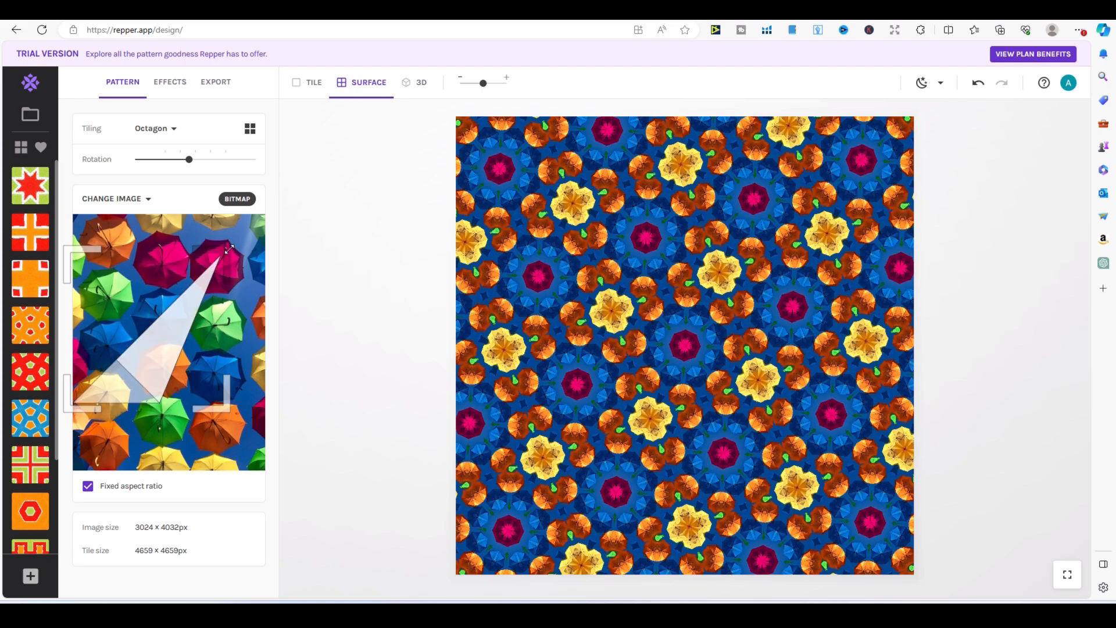
drag(229, 249, 296, 187)
mouse_move(194, 324)
mouse_down()
mouse_move(213, 416)
mouse_move(186, 335)
mouse_up()
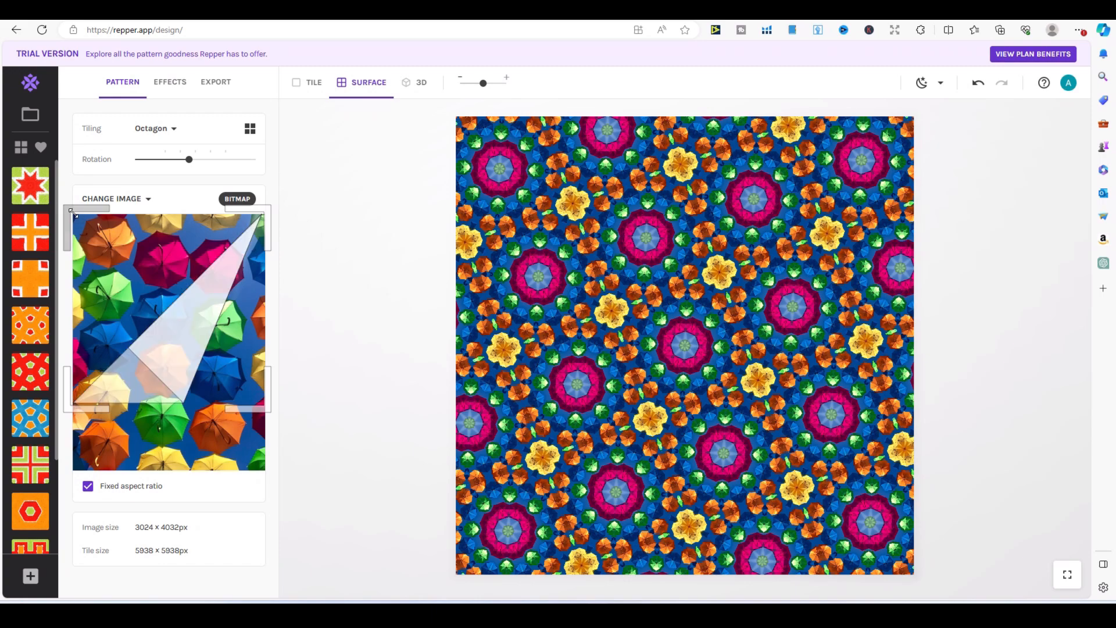
mouse_move(186, 340)
mouse_down()
mouse_move(186, 368)
mouse_move(173, 356)
mouse_up()
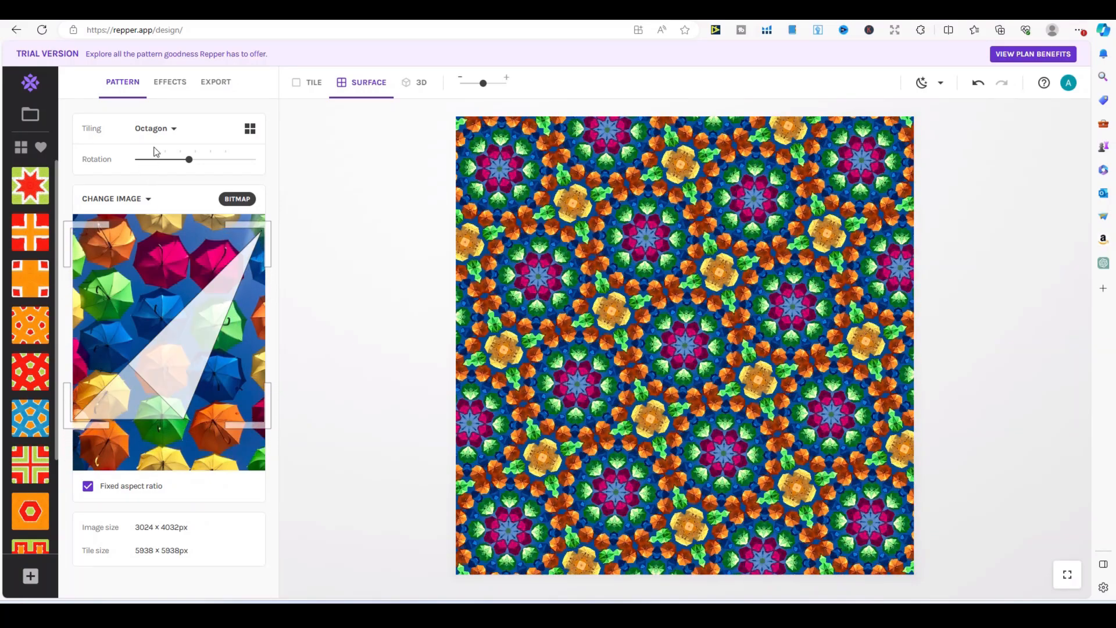
- Switch to the tile view, search the source images for "lines" and load the turquoise maze photo
click(306, 92)
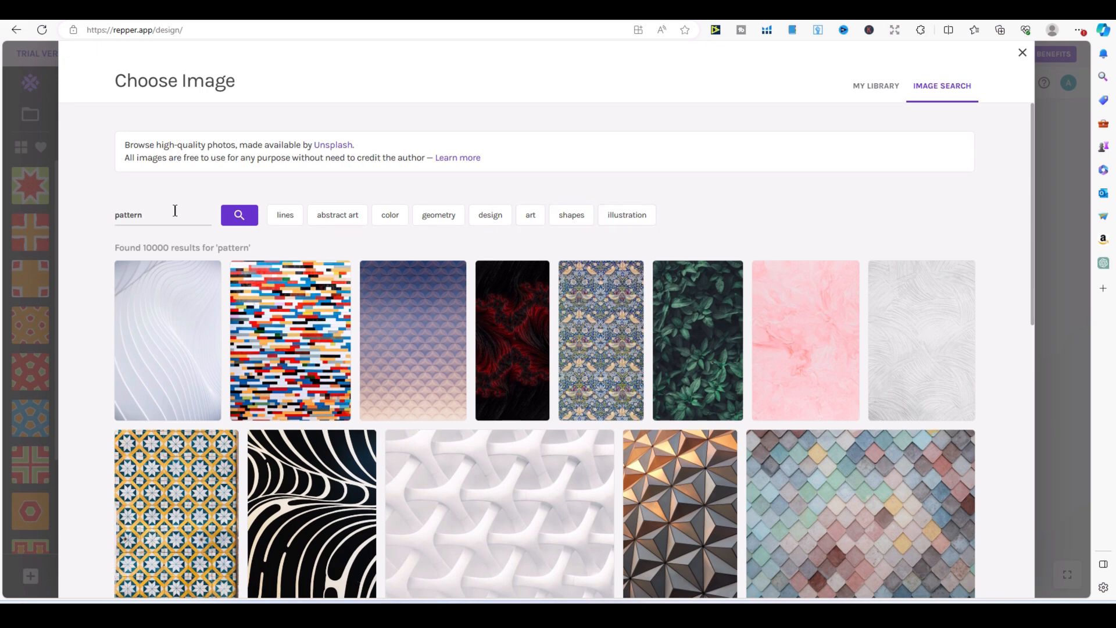
click(285, 215)
scroll(882, 407, down, 7)
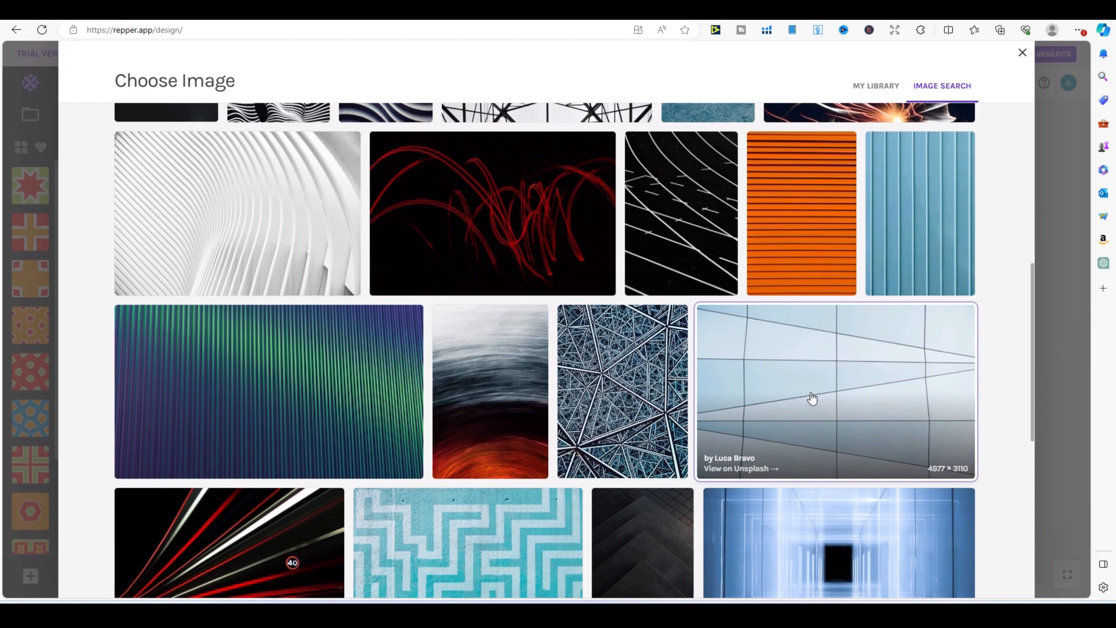
scroll(808, 395, down, 3)
scroll(805, 393, down, 3)
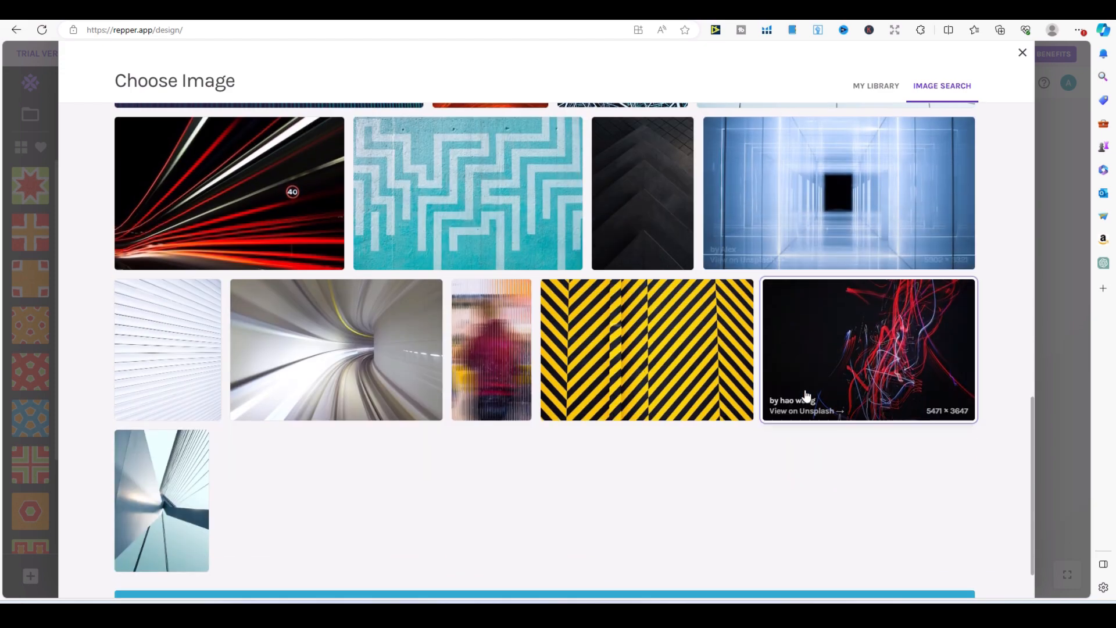
click(445, 193)
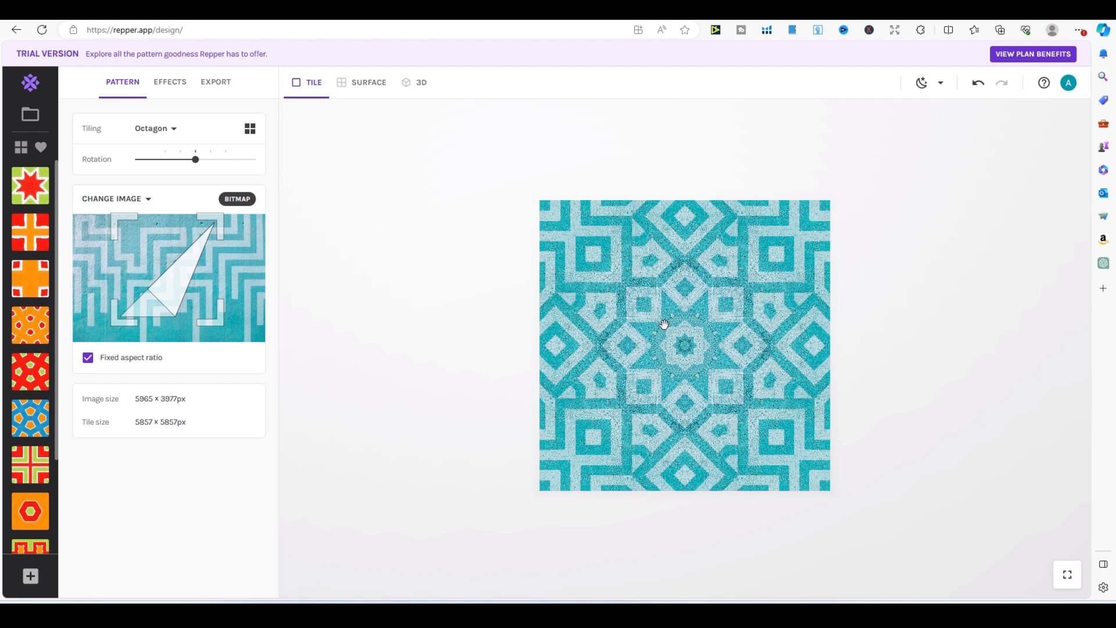
- Compare the maze pattern as a repeating surface and as a single tile
key(ctrl+plus)
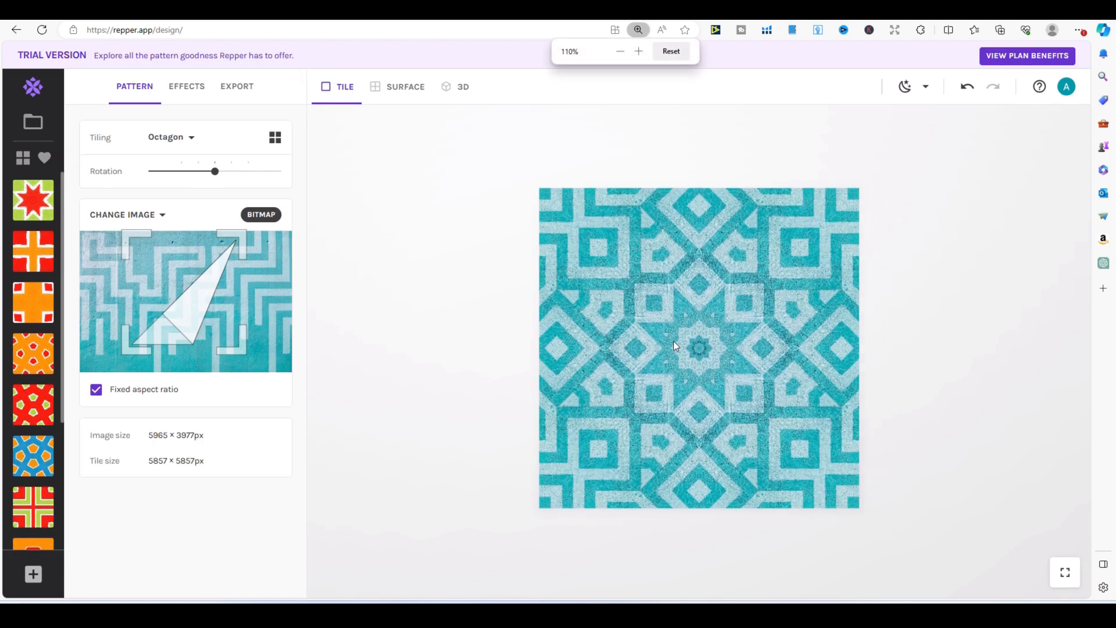
key(ctrl+minus)
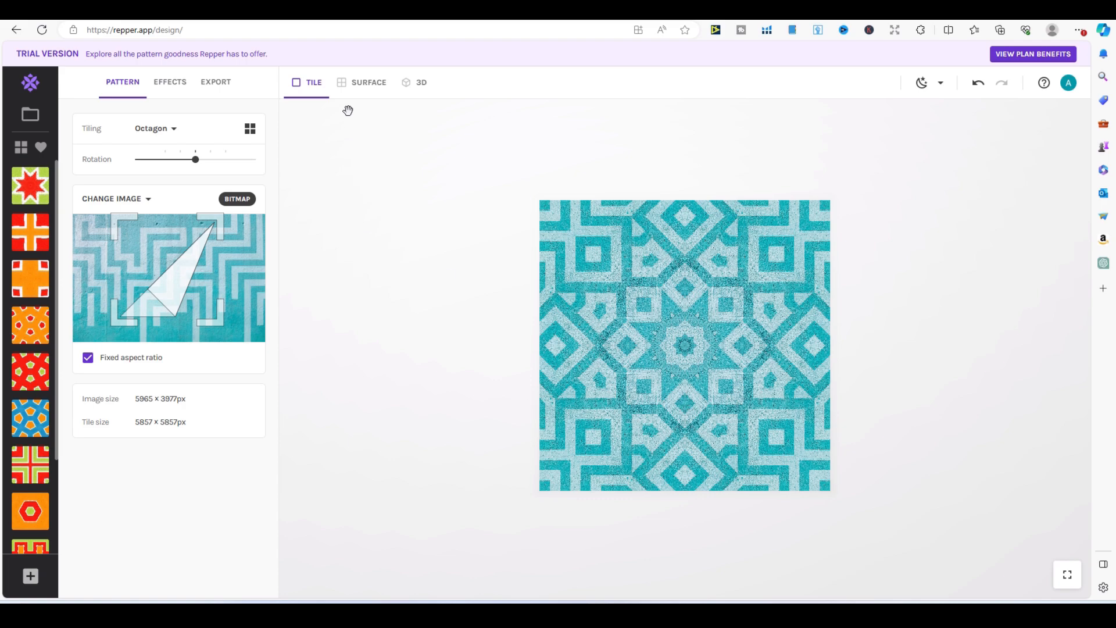
click(345, 87)
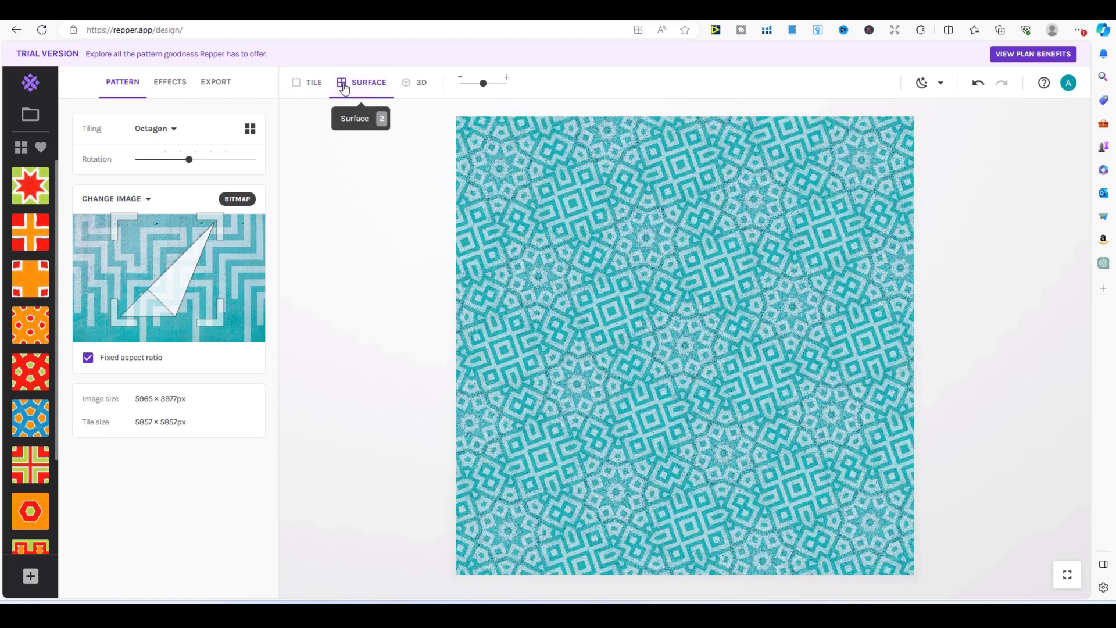
click(298, 88)
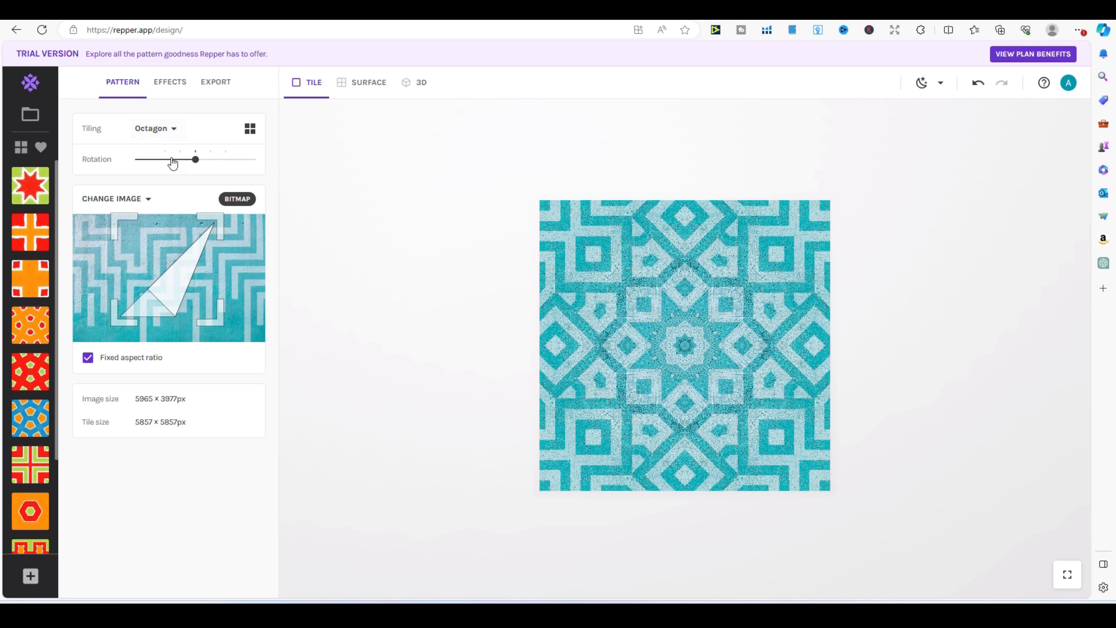
- Open the image search for a replacement source image and search for "mandala"
click(150, 198)
click(232, 172)
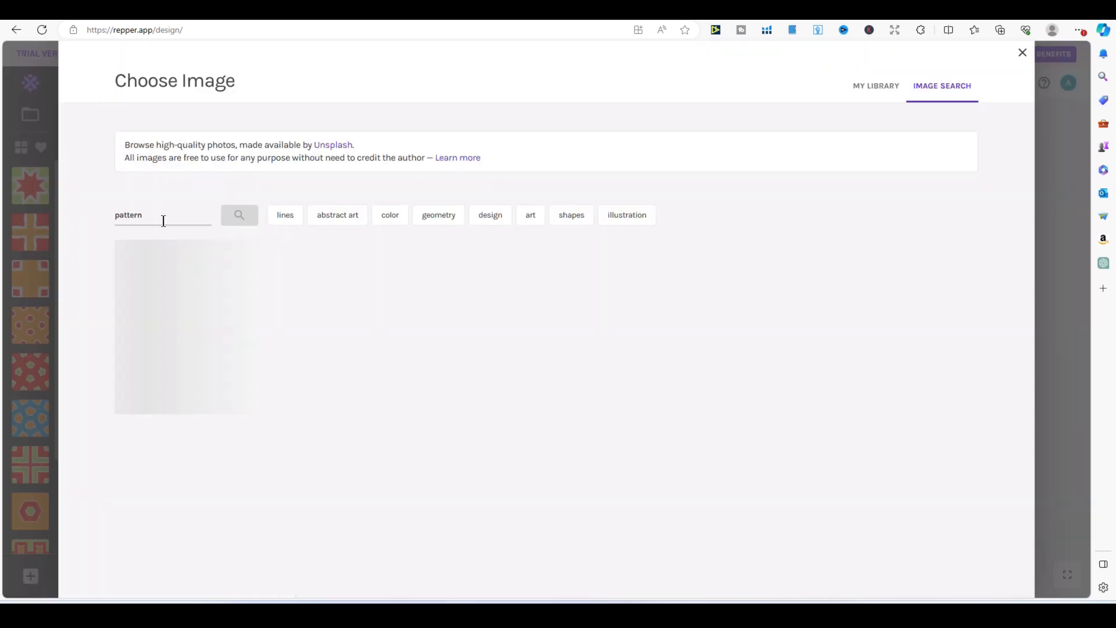
drag(158, 214, 36, 223)
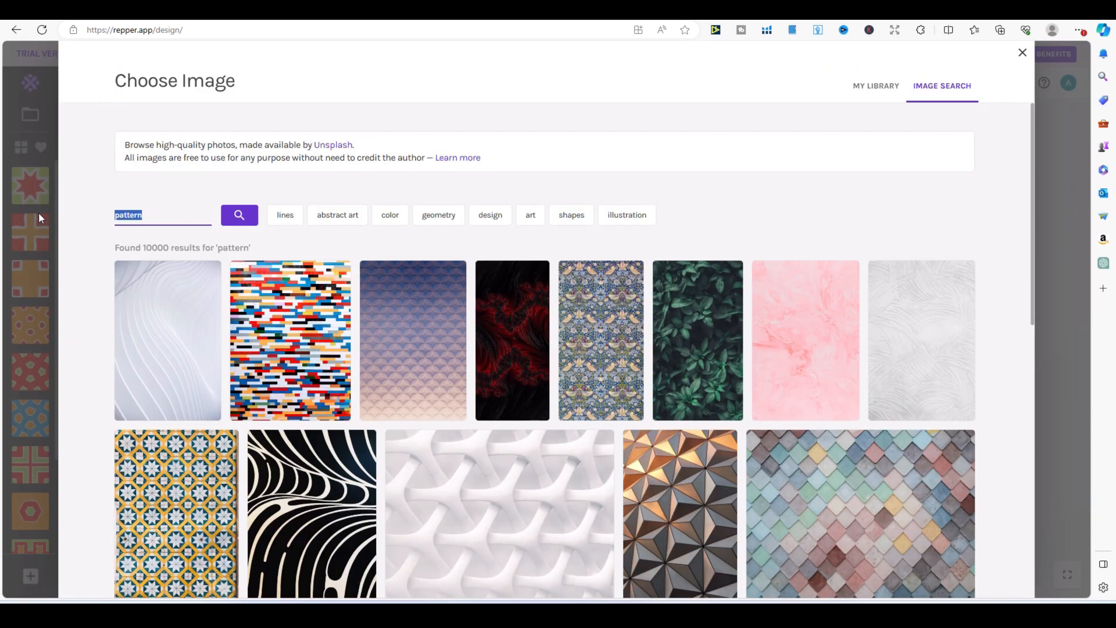
text(mandala)
key(Return)
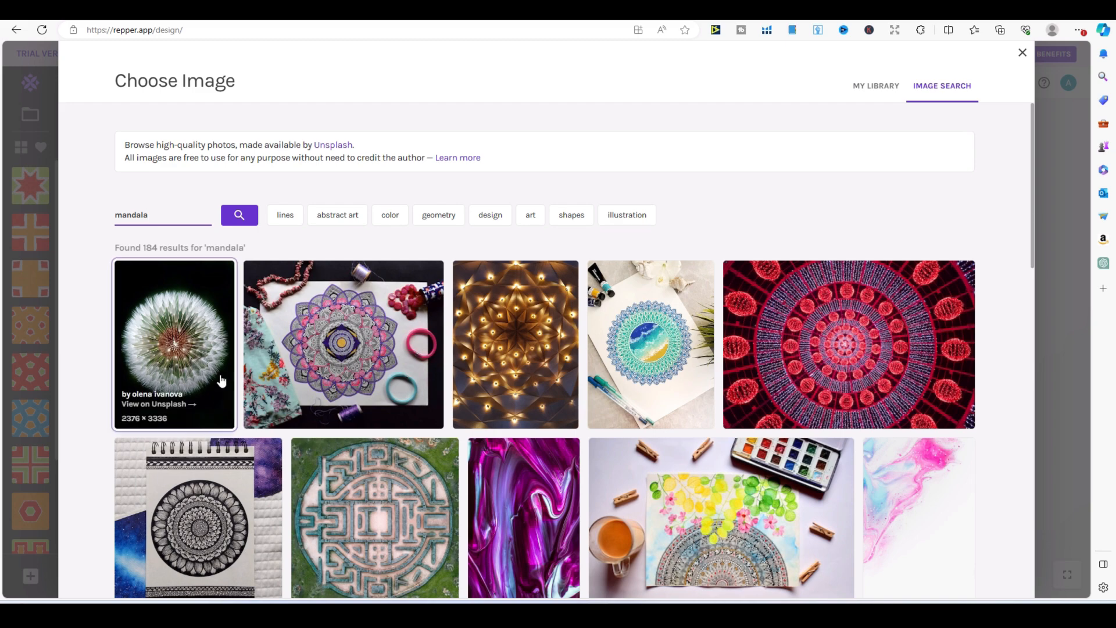
- Browse the mandala photos and load the blue floral tile wall as the source image
scroll(358, 401, down, 4)
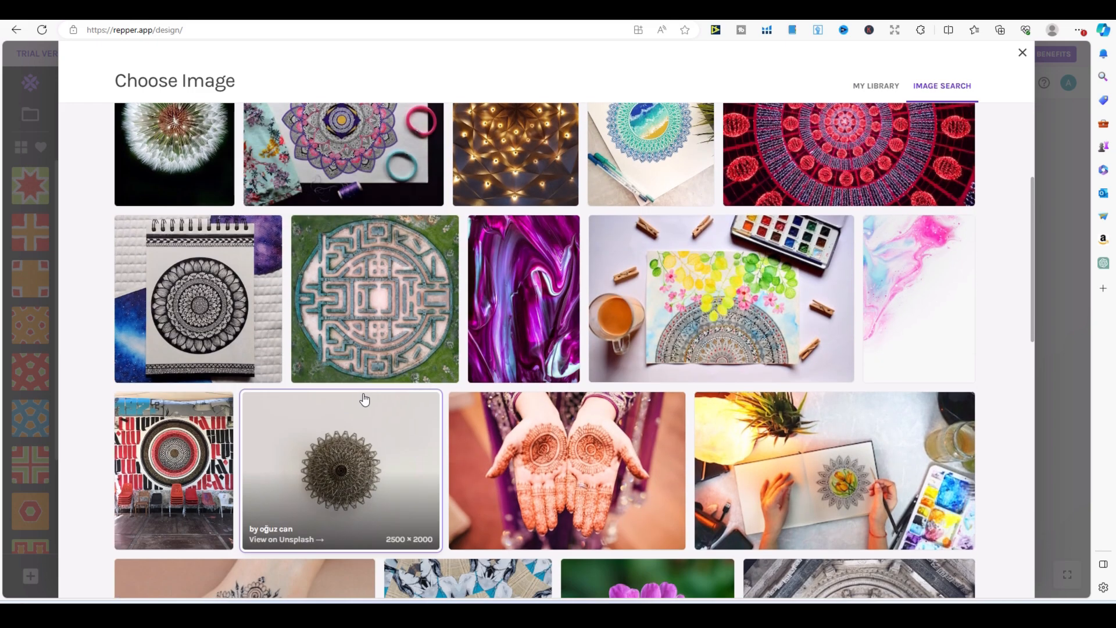
scroll(365, 399, down, 3)
scroll(365, 400, down, 3)
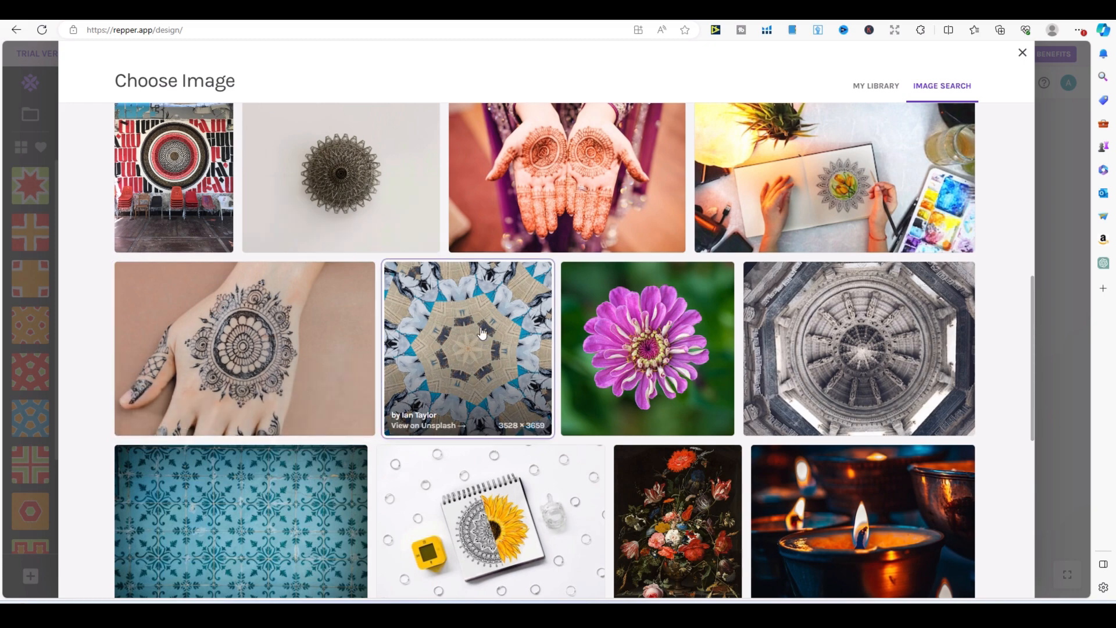
scroll(410, 418, down, 4)
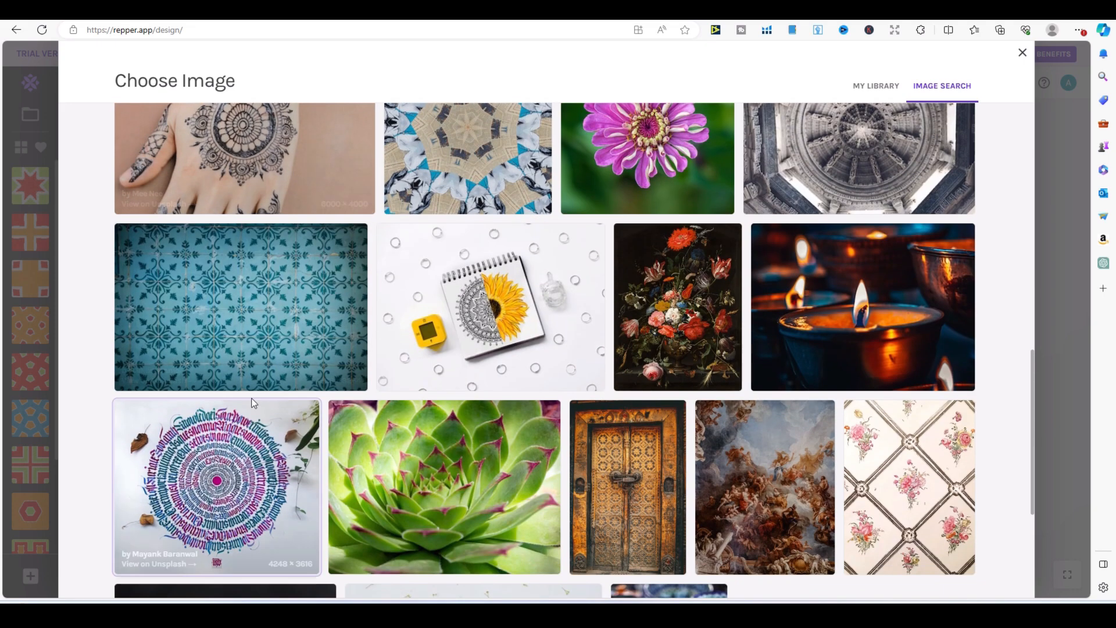
click(214, 295)
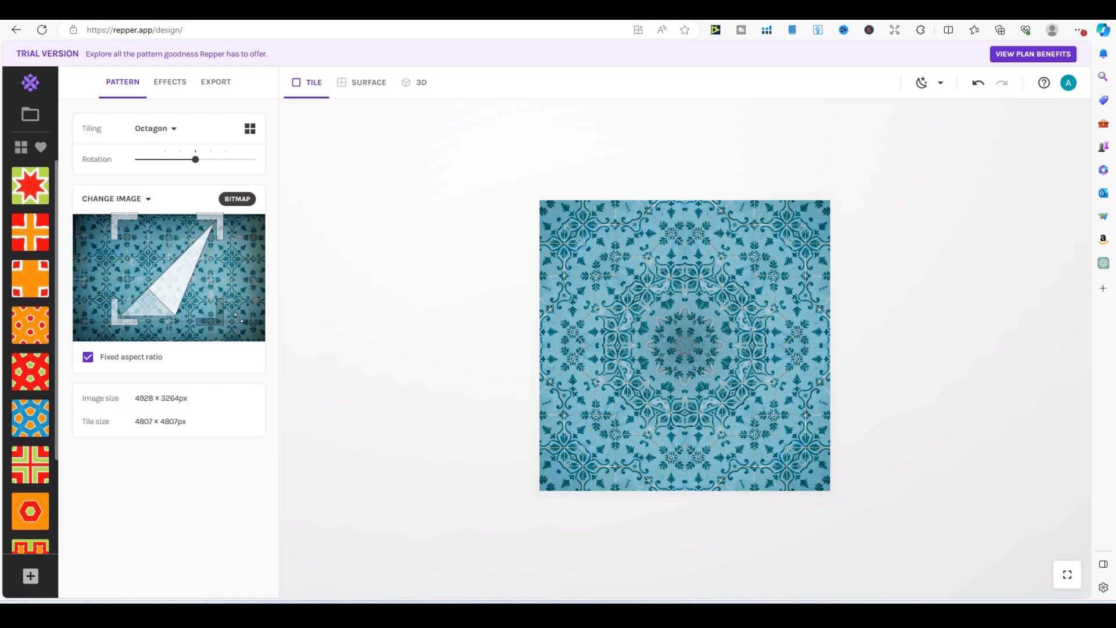
- Show the floral tile pattern as a surface and resize its sampling frame to a tile size of about 5250 × 5250 px
drag(214, 317, 260, 359)
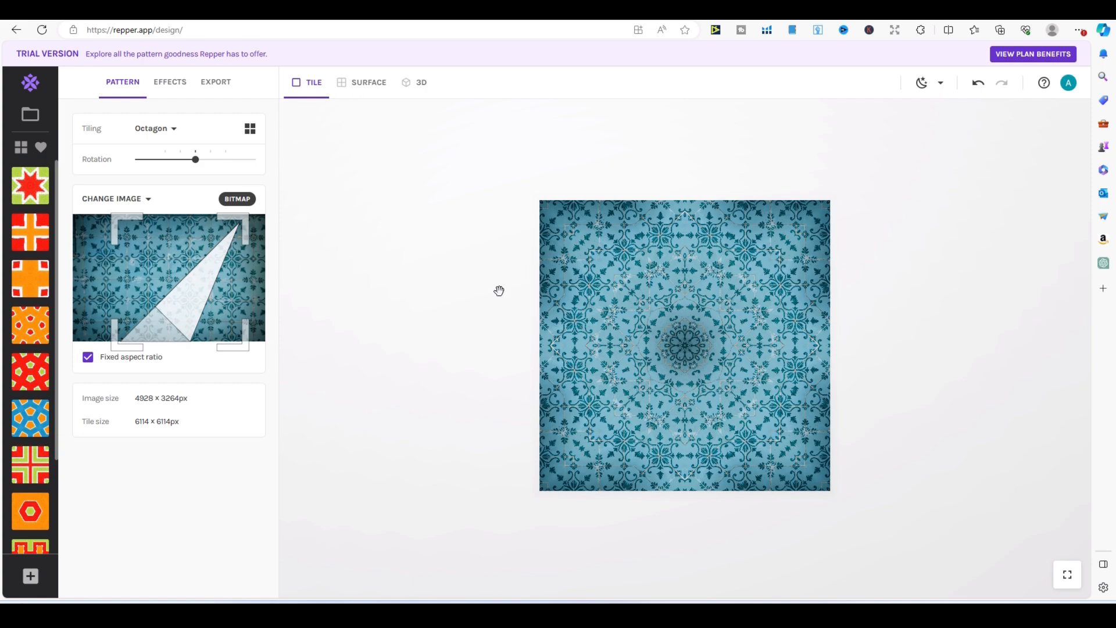
click(344, 84)
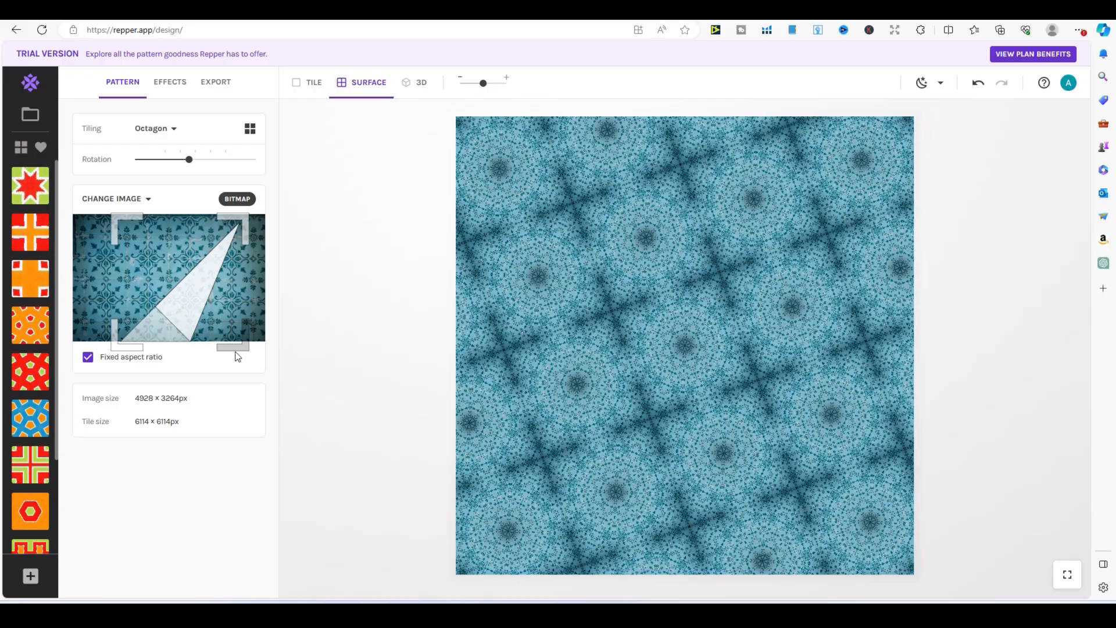
mouse_move(236, 346)
mouse_down()
mouse_move(194, 281)
mouse_move(220, 331)
mouse_up()
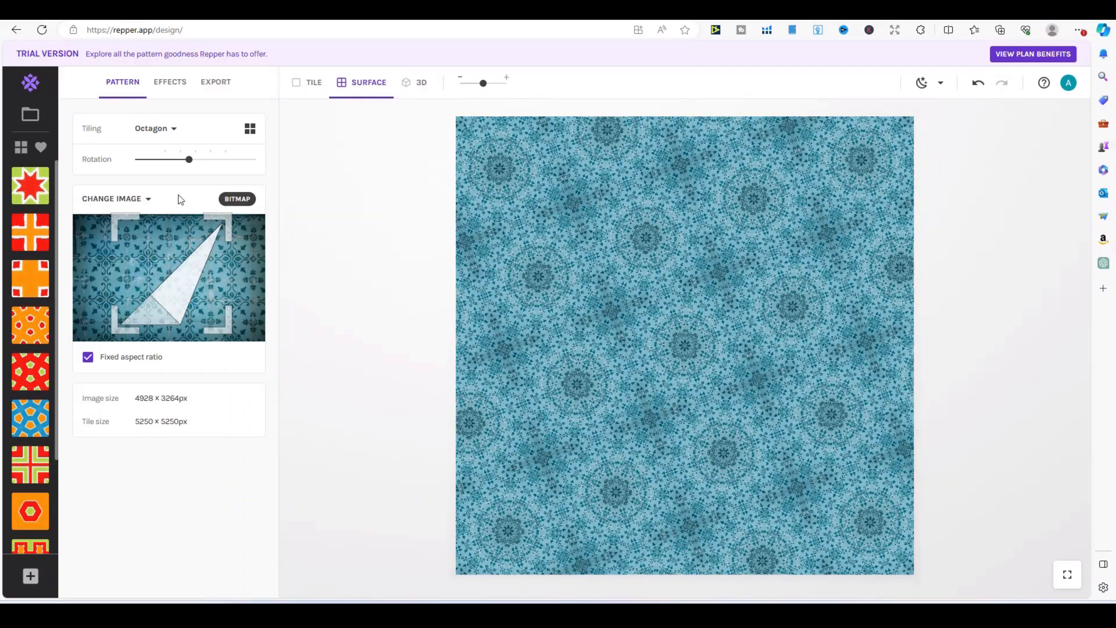
mouse_move(192, 154)
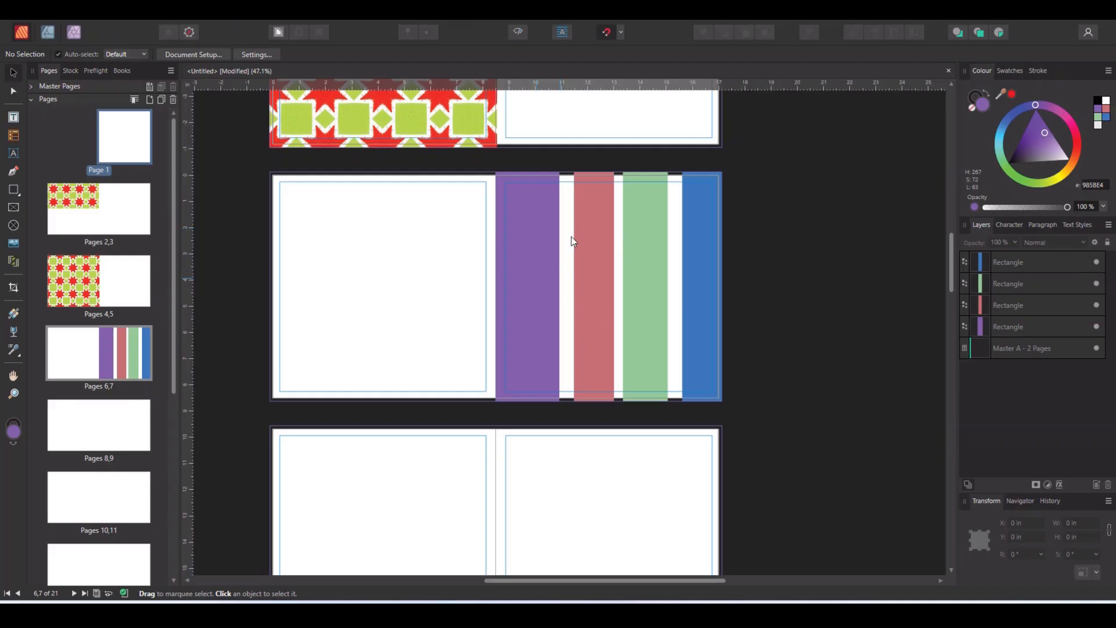
- Switch to Repper and enlarge the sampling frame on the striped image to a tile size of about 4208 × 4208 px
mouse_move(597, 613)
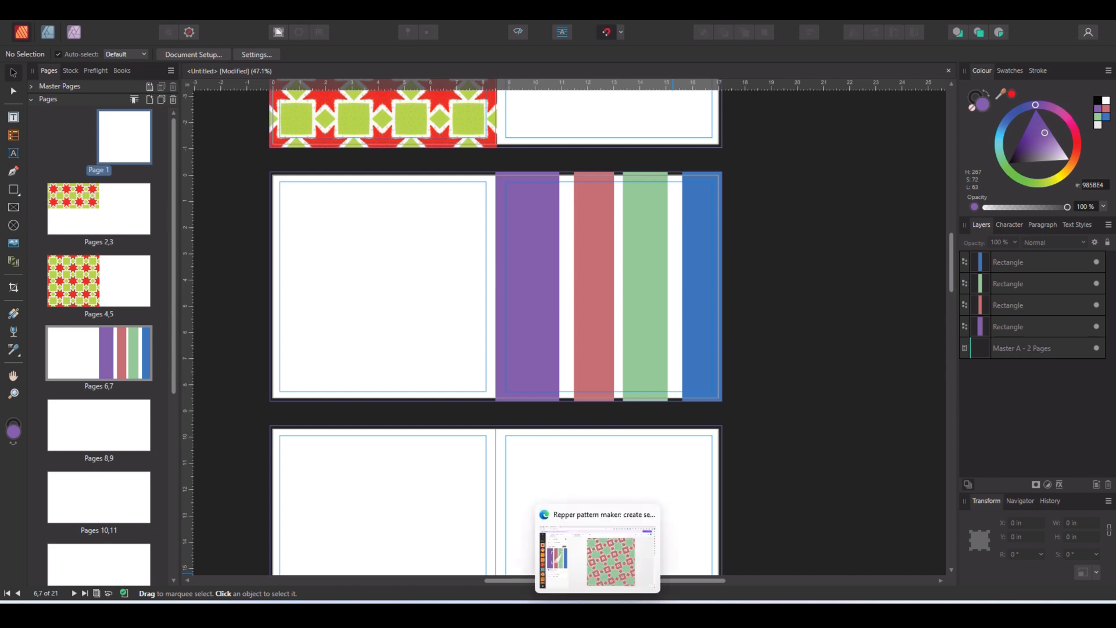
click(597, 557)
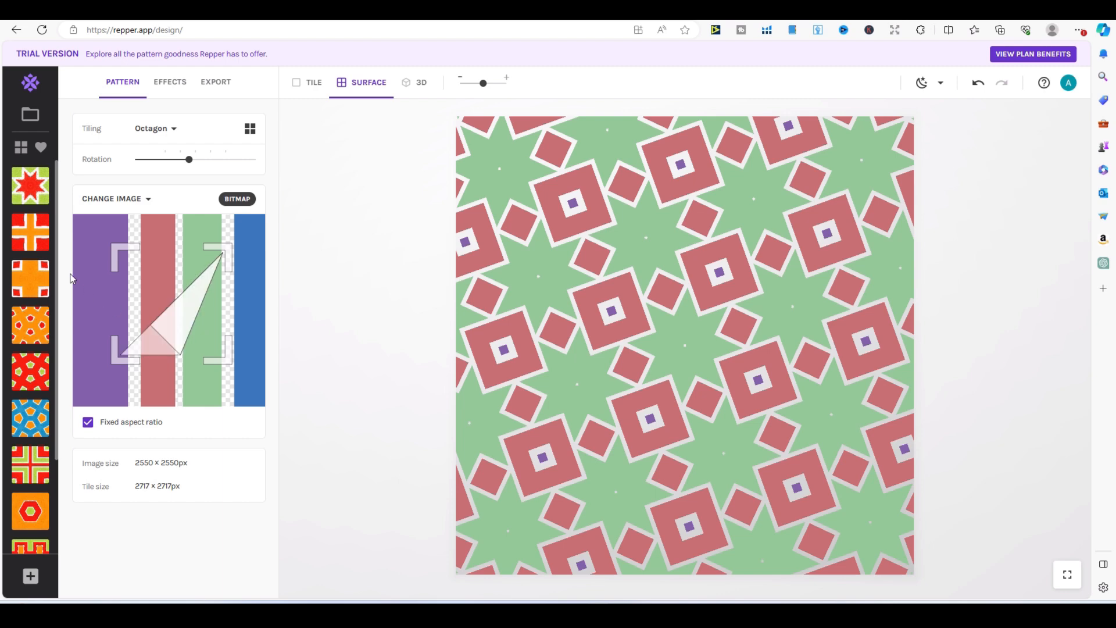
drag(111, 352, 48, 403)
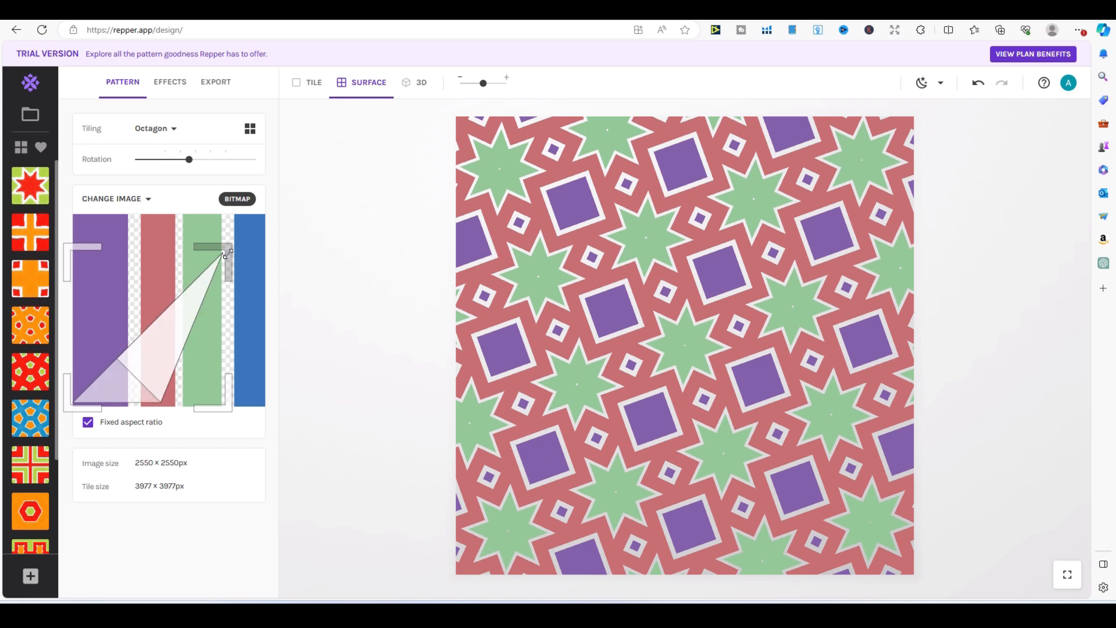
drag(226, 251, 237, 236)
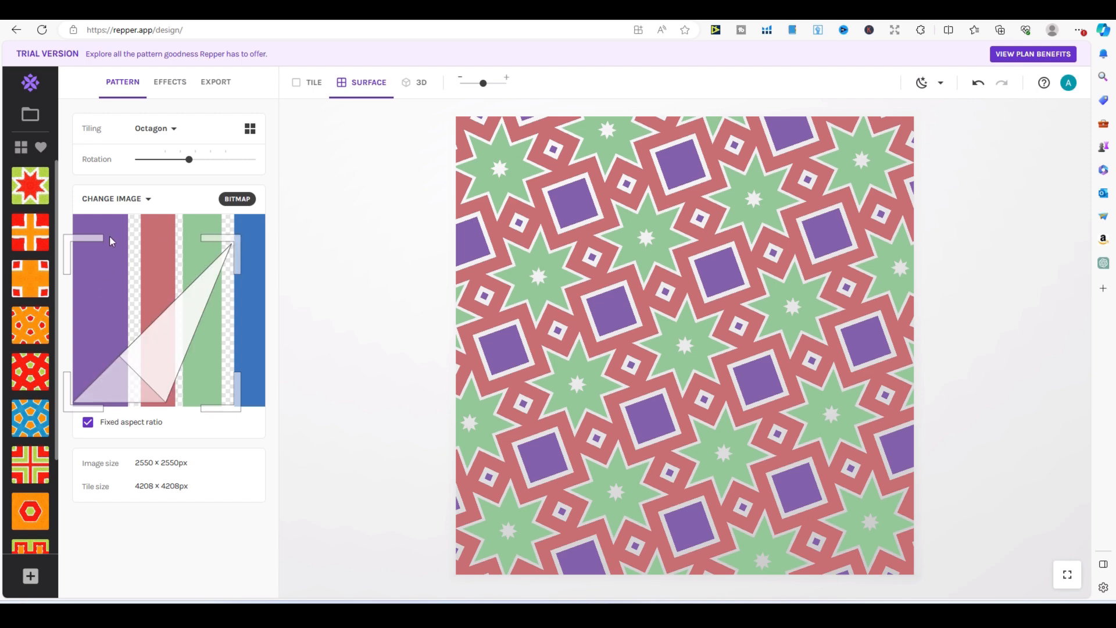
- Shrink the sampling frame to a tile size of about 3669 × 3669 px and reposition it over the purple, red and green stripes
drag(236, 238, 215, 258)
drag(169, 335, 183, 306)
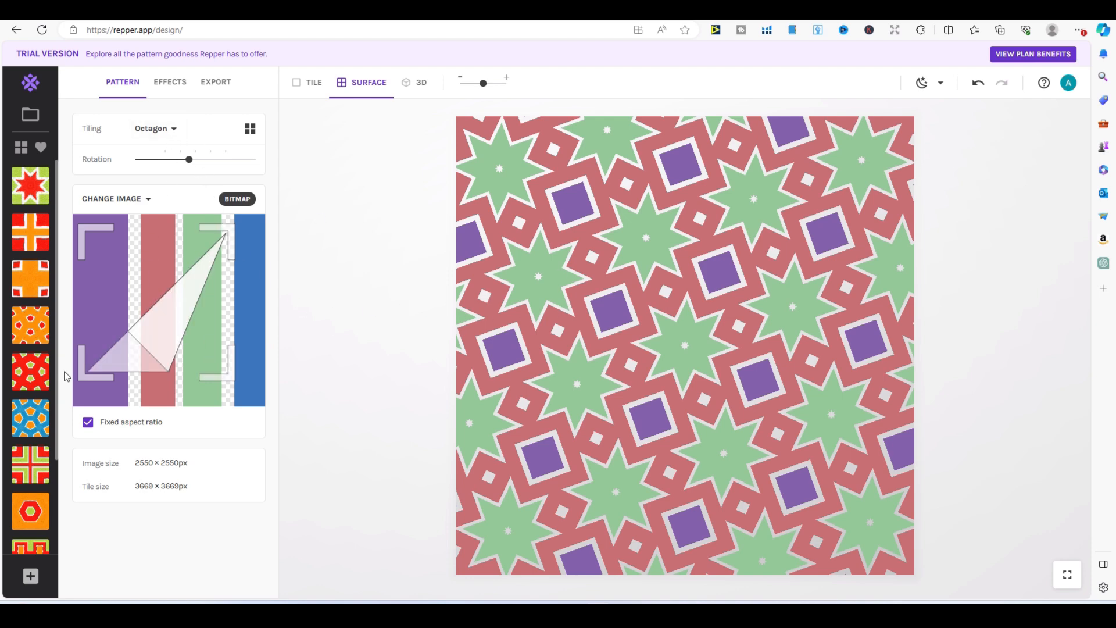
- Examine the available tilings and their previews for the striped image, from the seamless through the edged ones, keeping Octagon selected
click(173, 132)
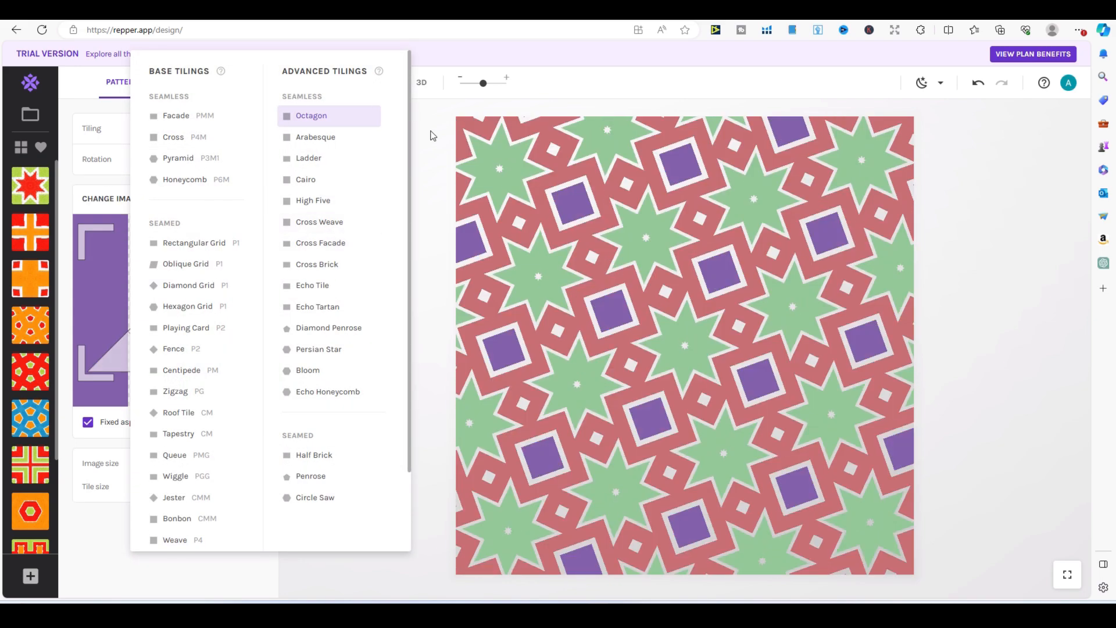
click(288, 118)
click(250, 130)
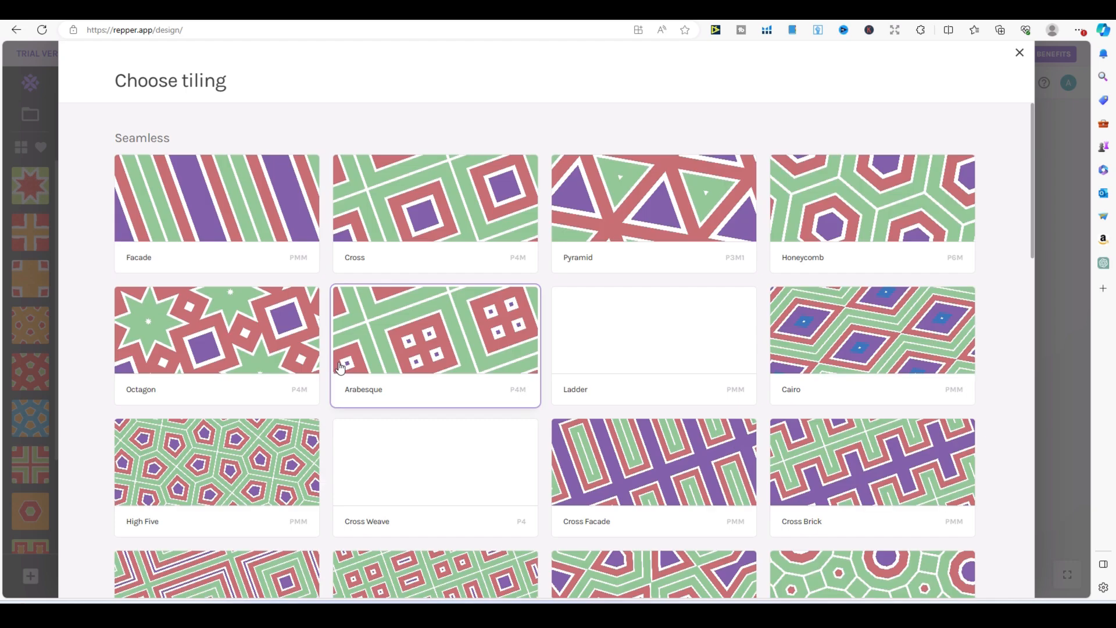
scroll(680, 400, down, 3)
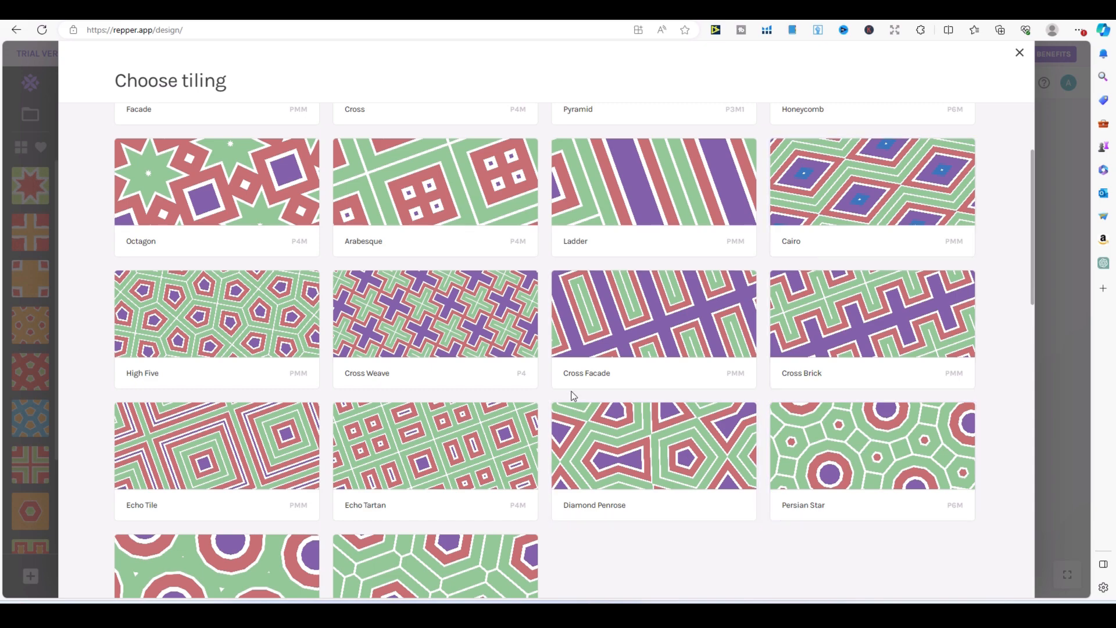
scroll(573, 395, down, 3)
scroll(573, 402, down, 2)
scroll(574, 402, down, 3)
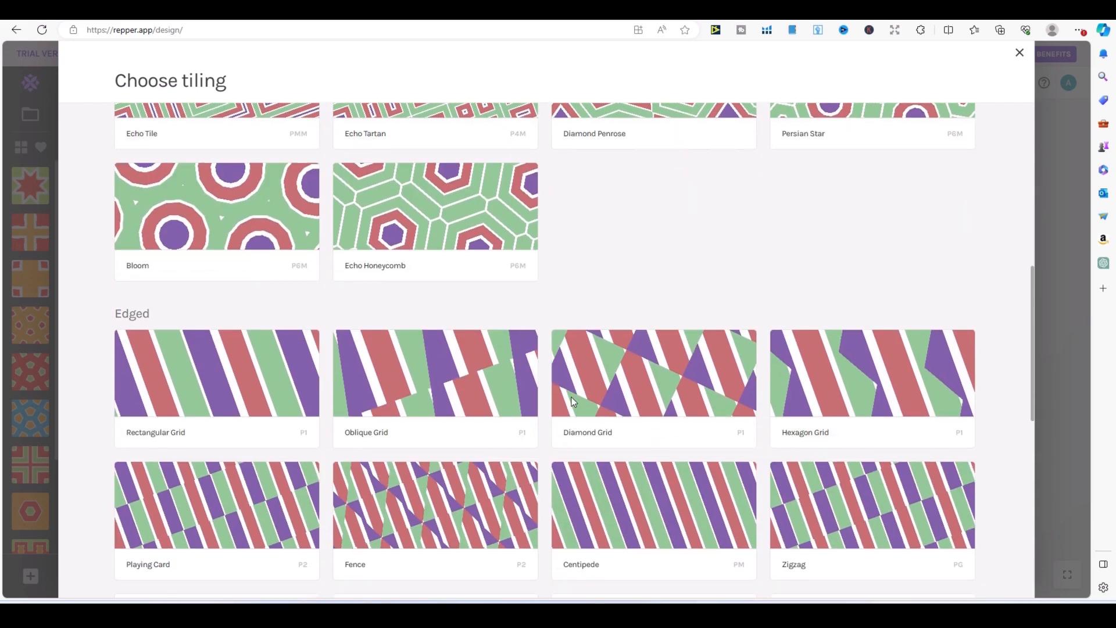
click(651, 506)
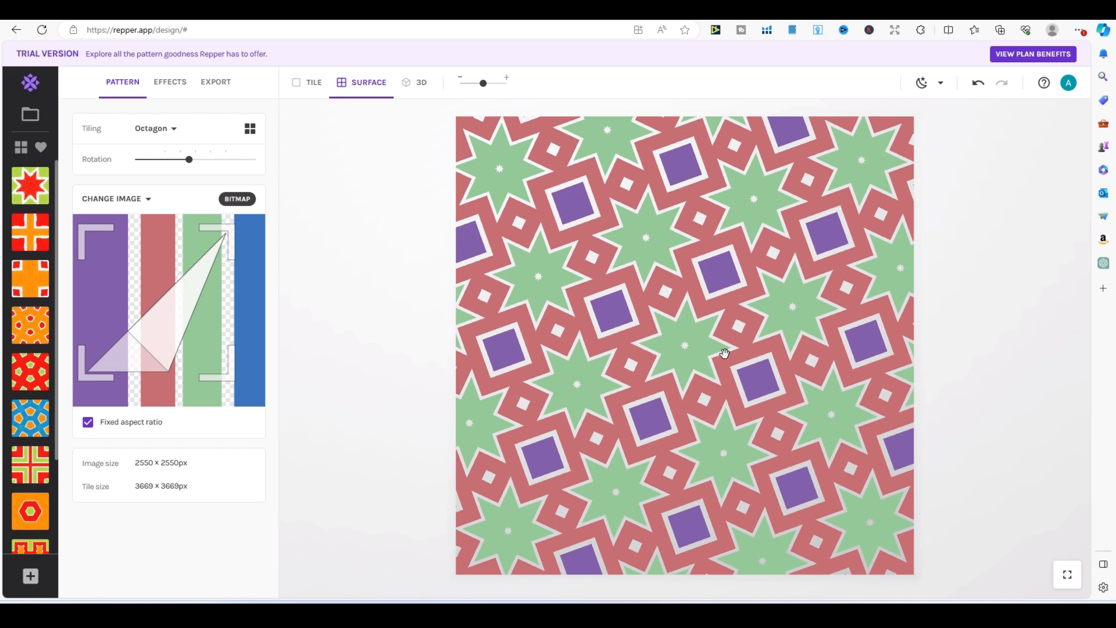